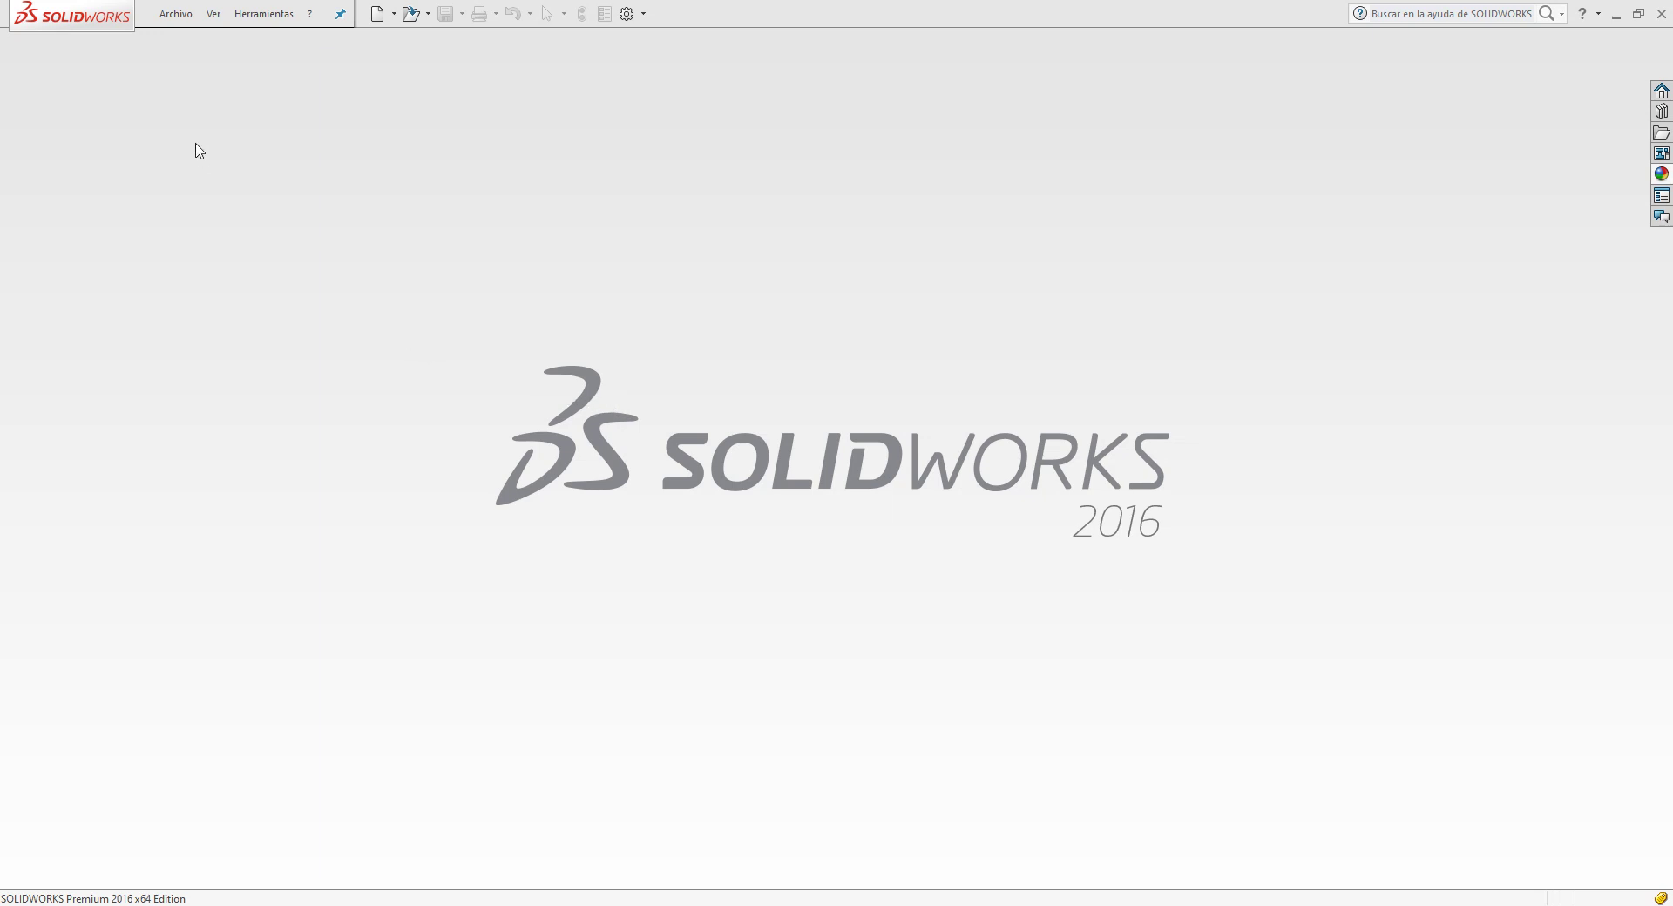
# Step: Create a new blank part document
pyautogui.click(165, 19)
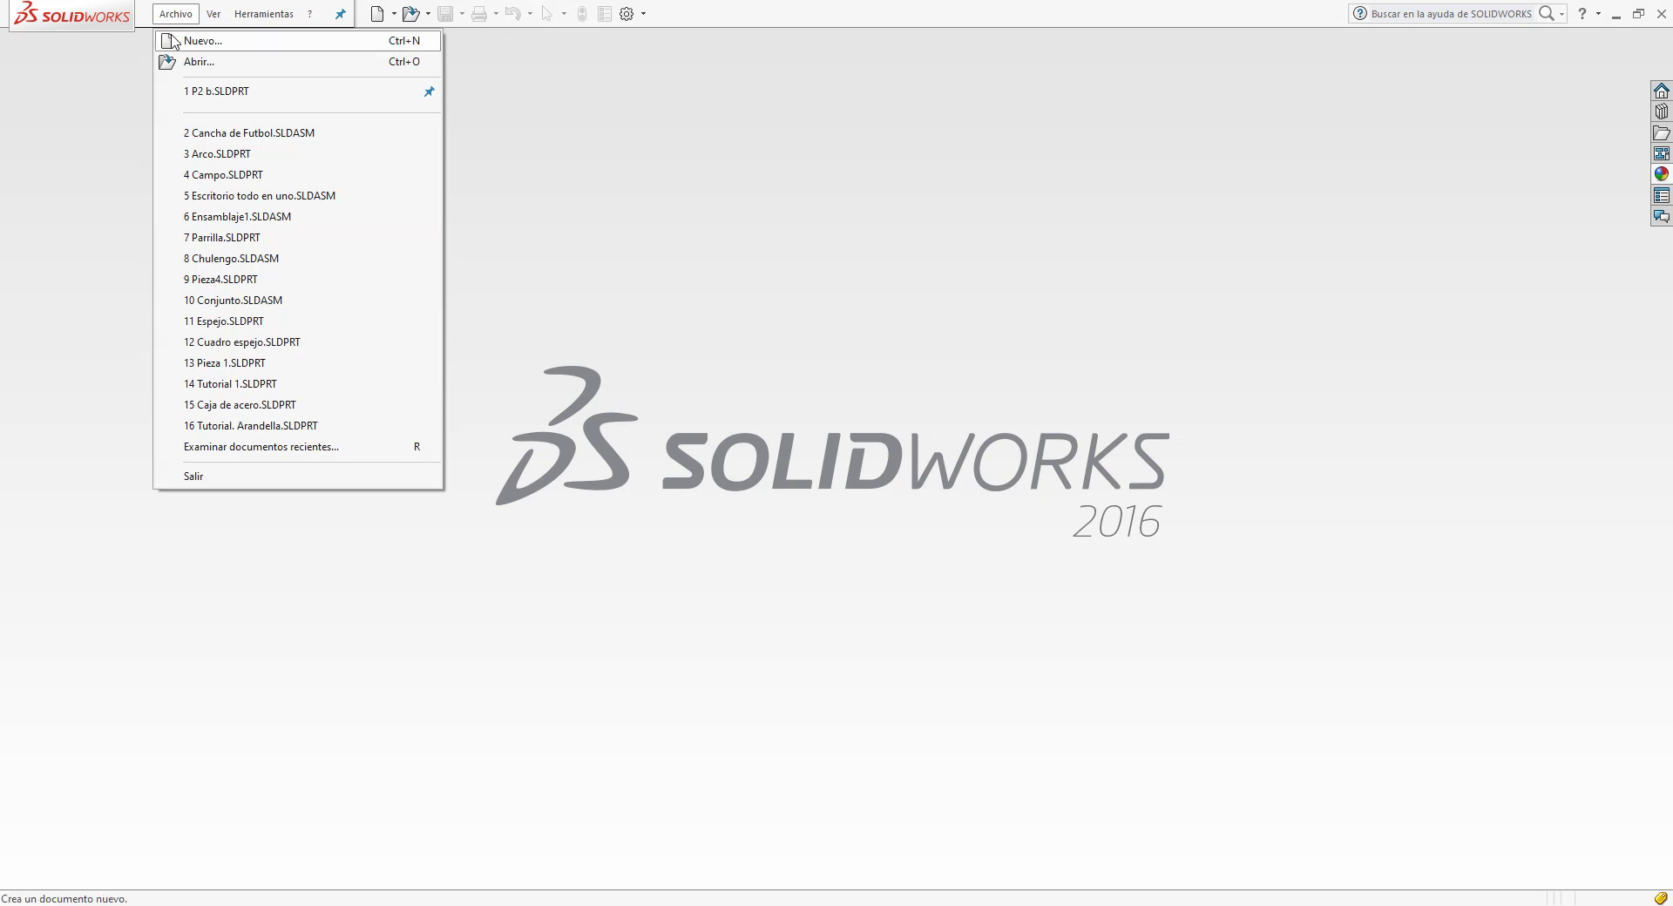
pyautogui.click(174, 41)
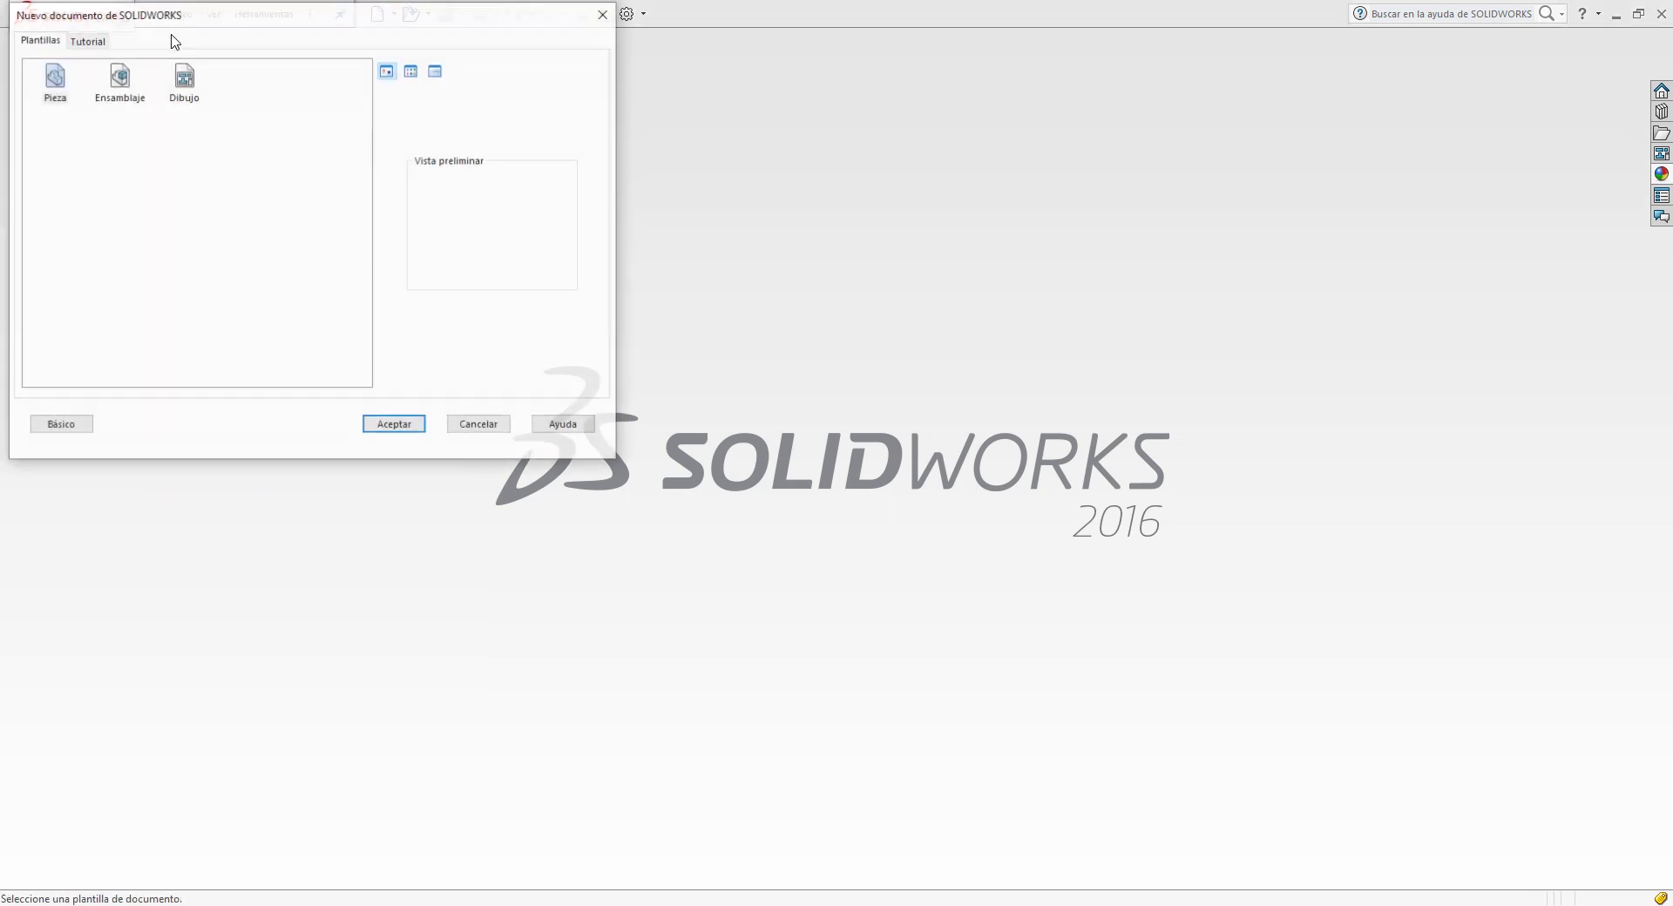
pyautogui.click(401, 425)
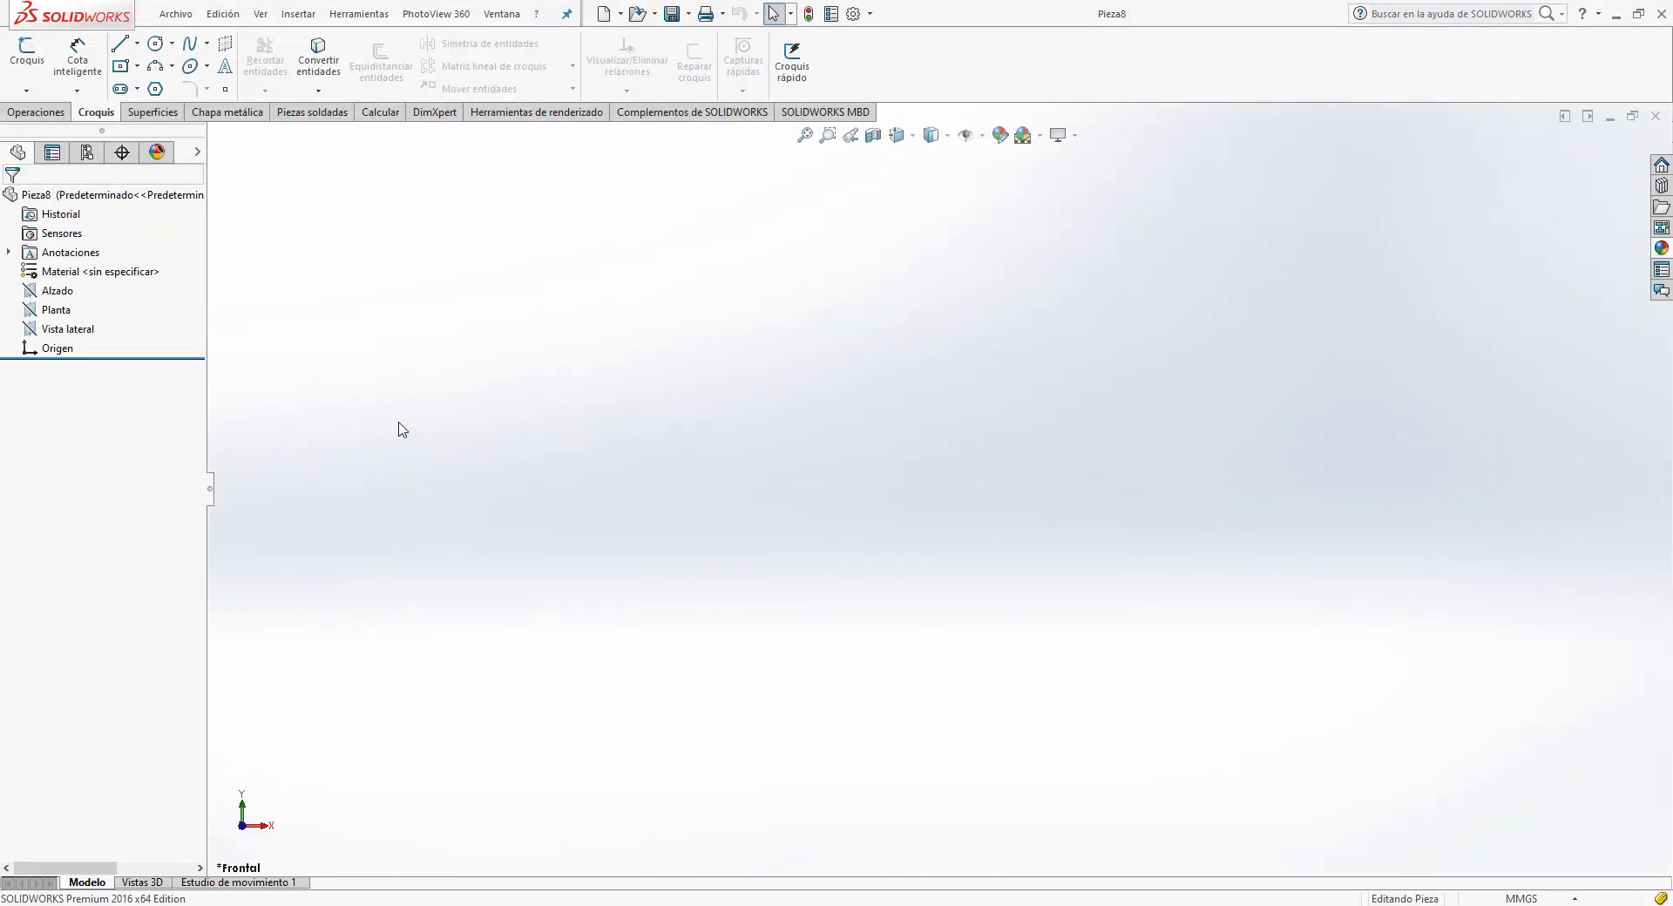
# Step: Start a 3D sketch and draw a centre rectangle centred on the origin
pyautogui.click(26, 91)
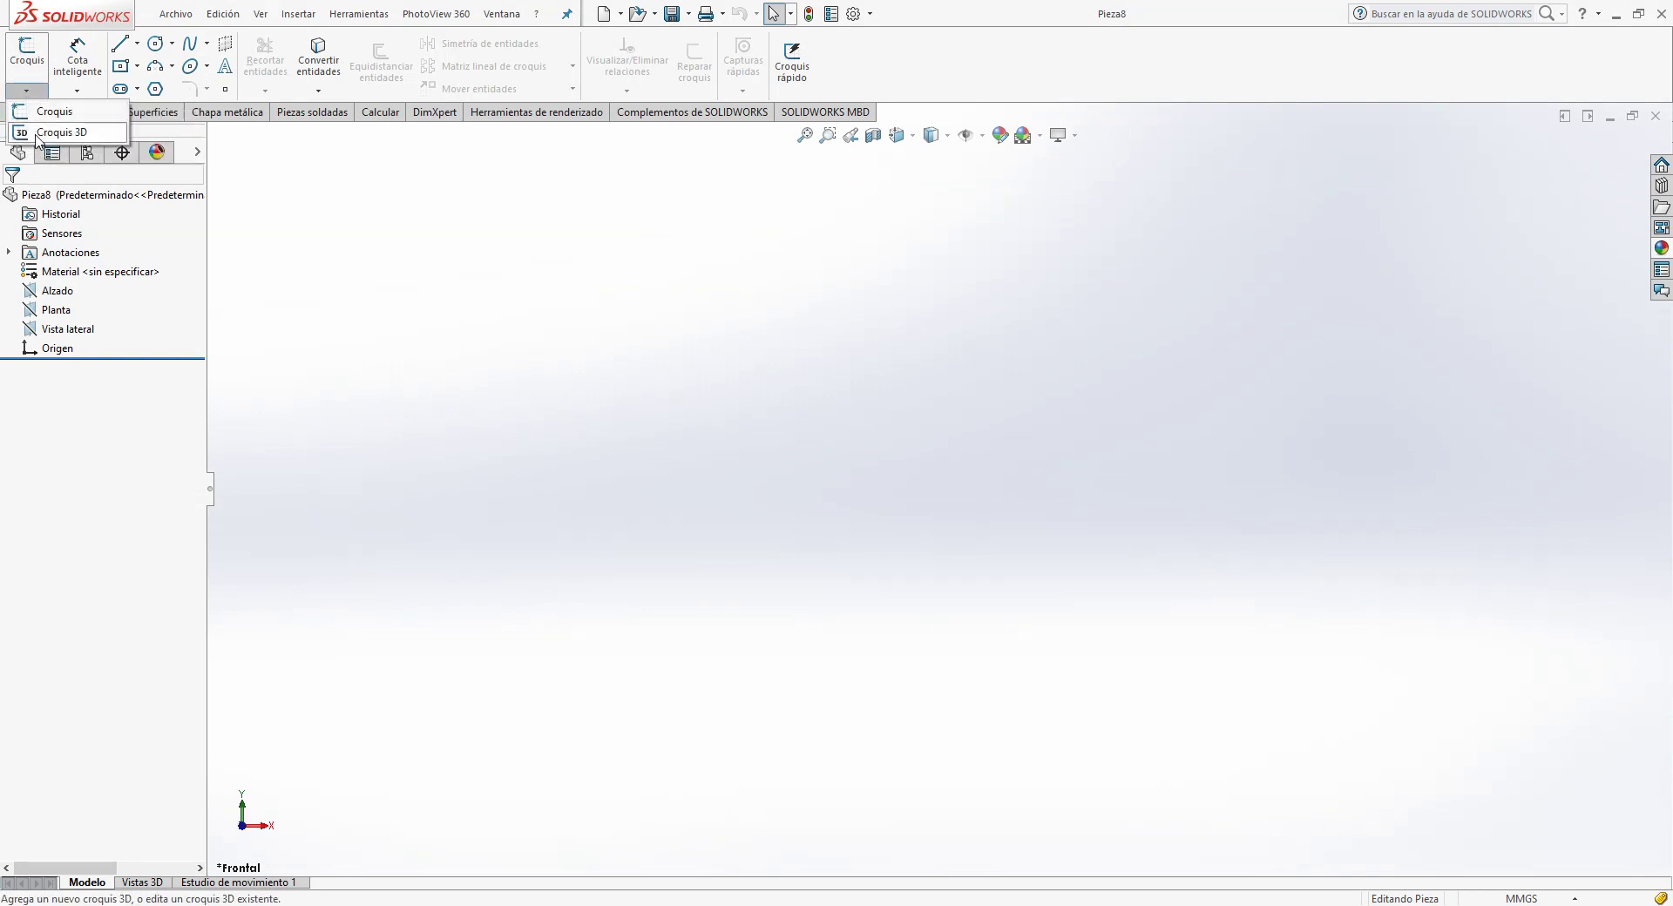
pyautogui.click(39, 133)
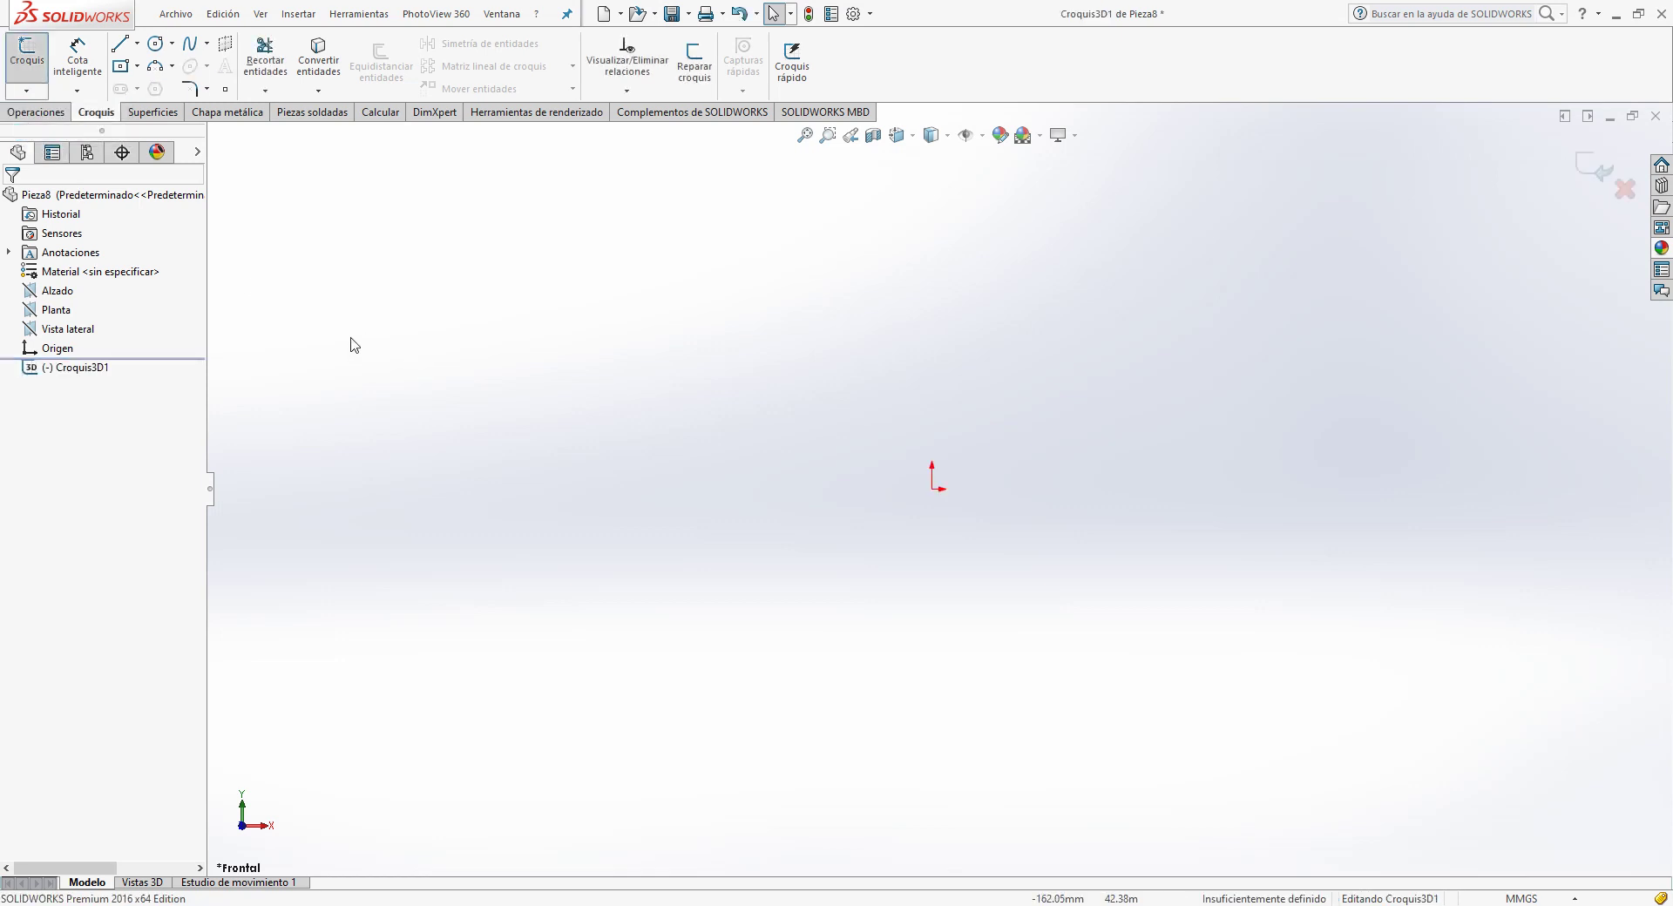
pyautogui.click(122, 67)
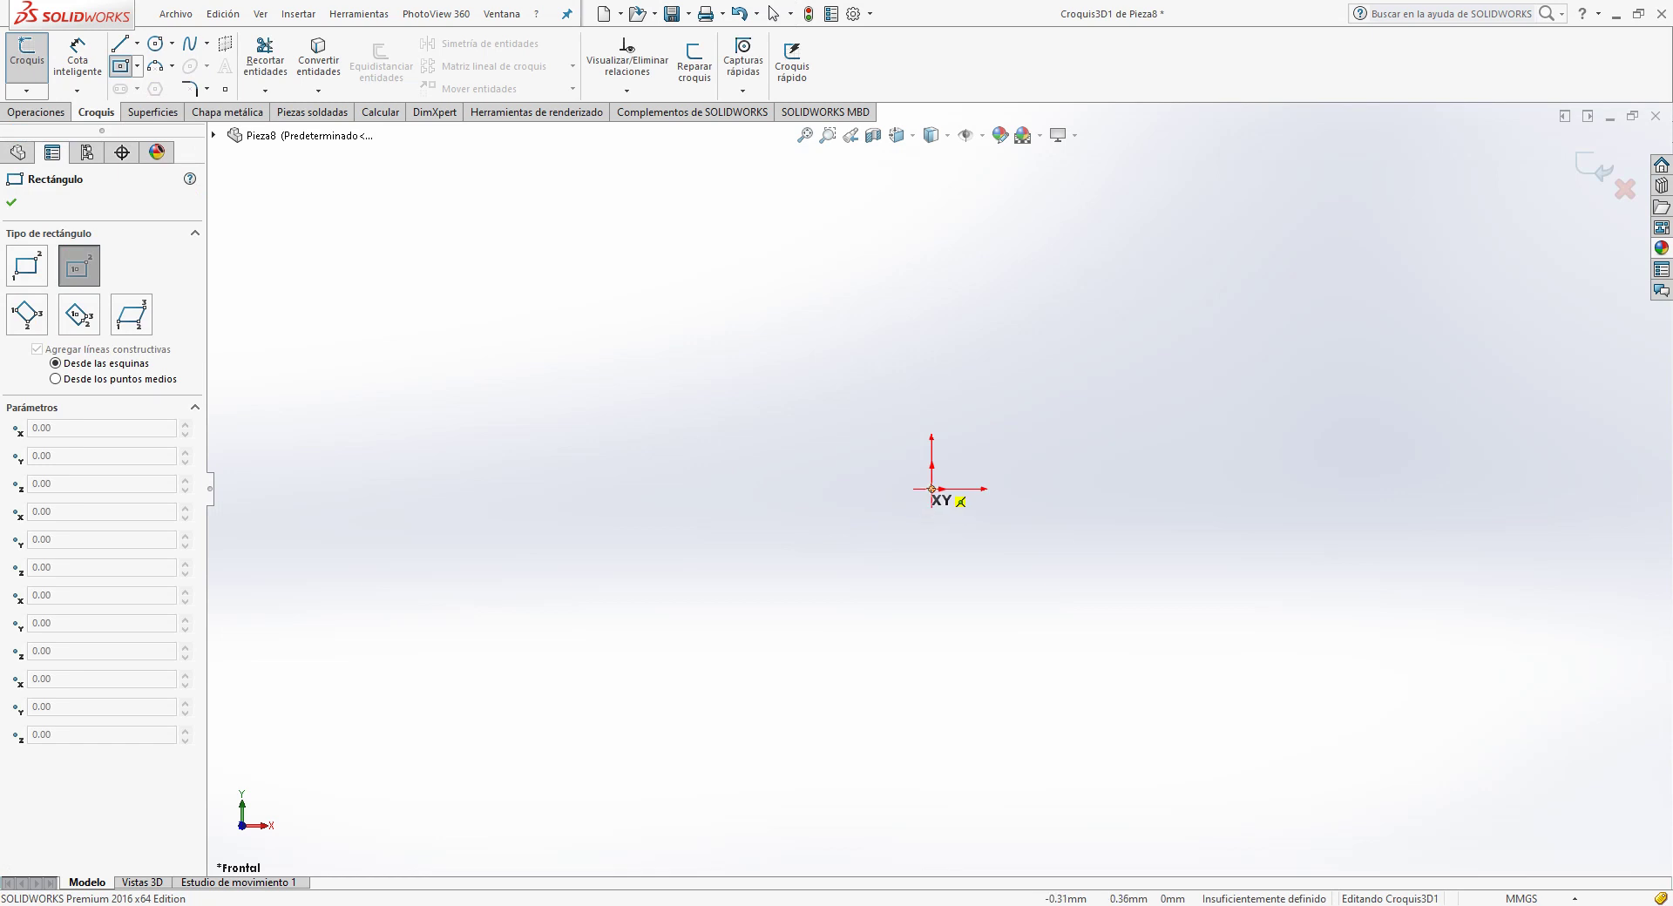
pyautogui.click(932, 489)
pyautogui.click(1246, 681)
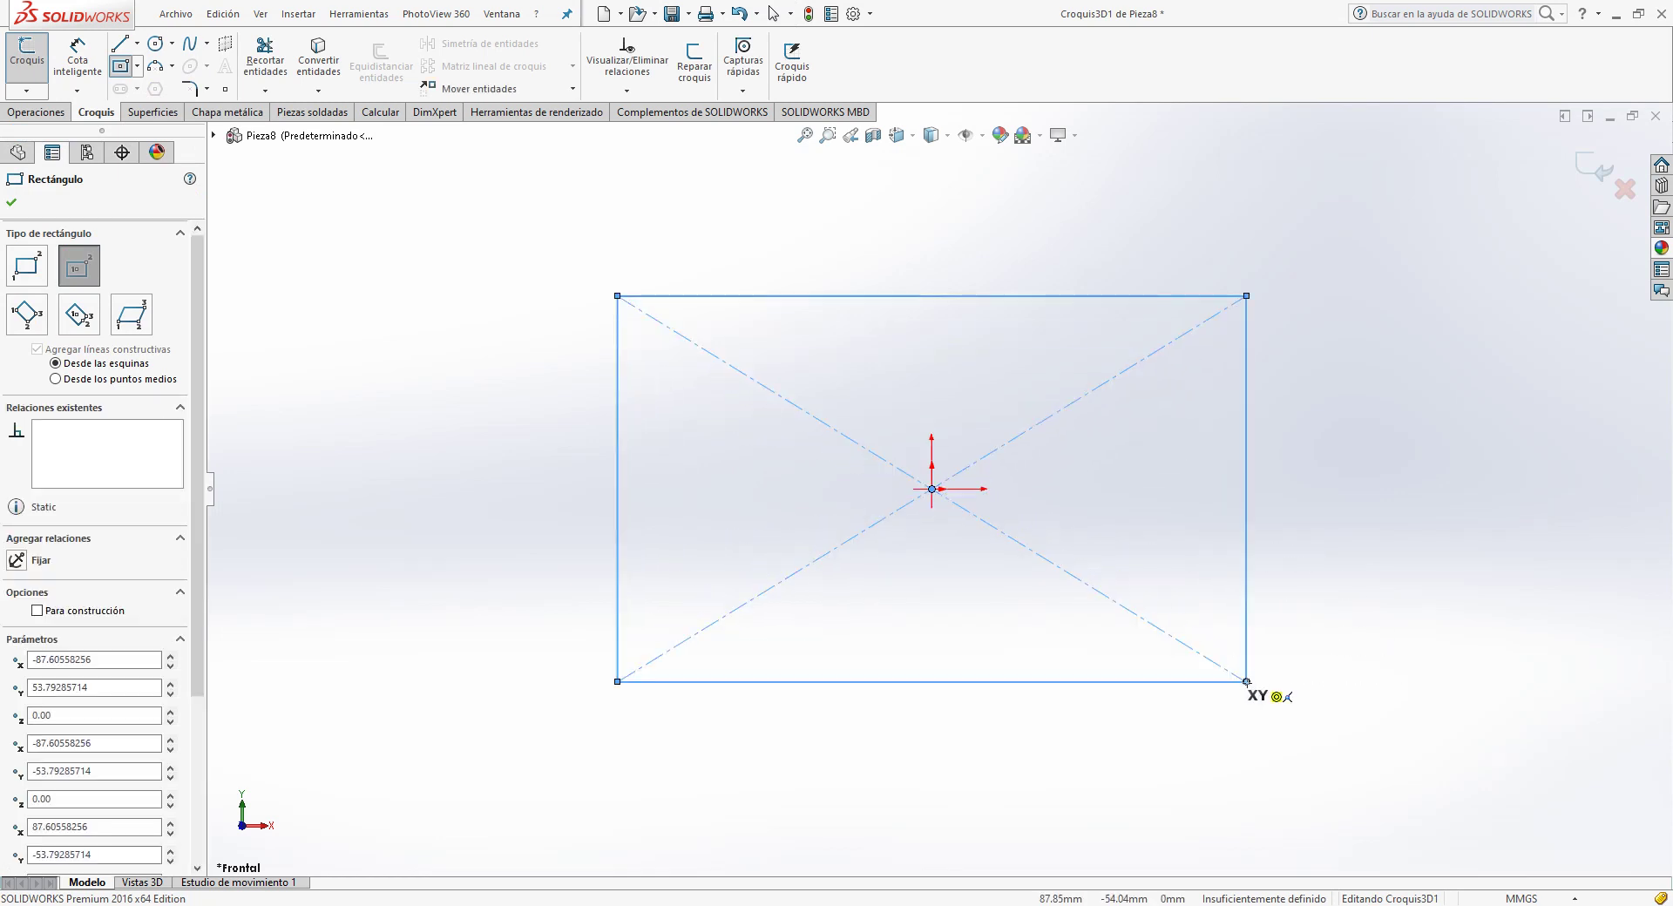
pyautogui.click(77, 52)
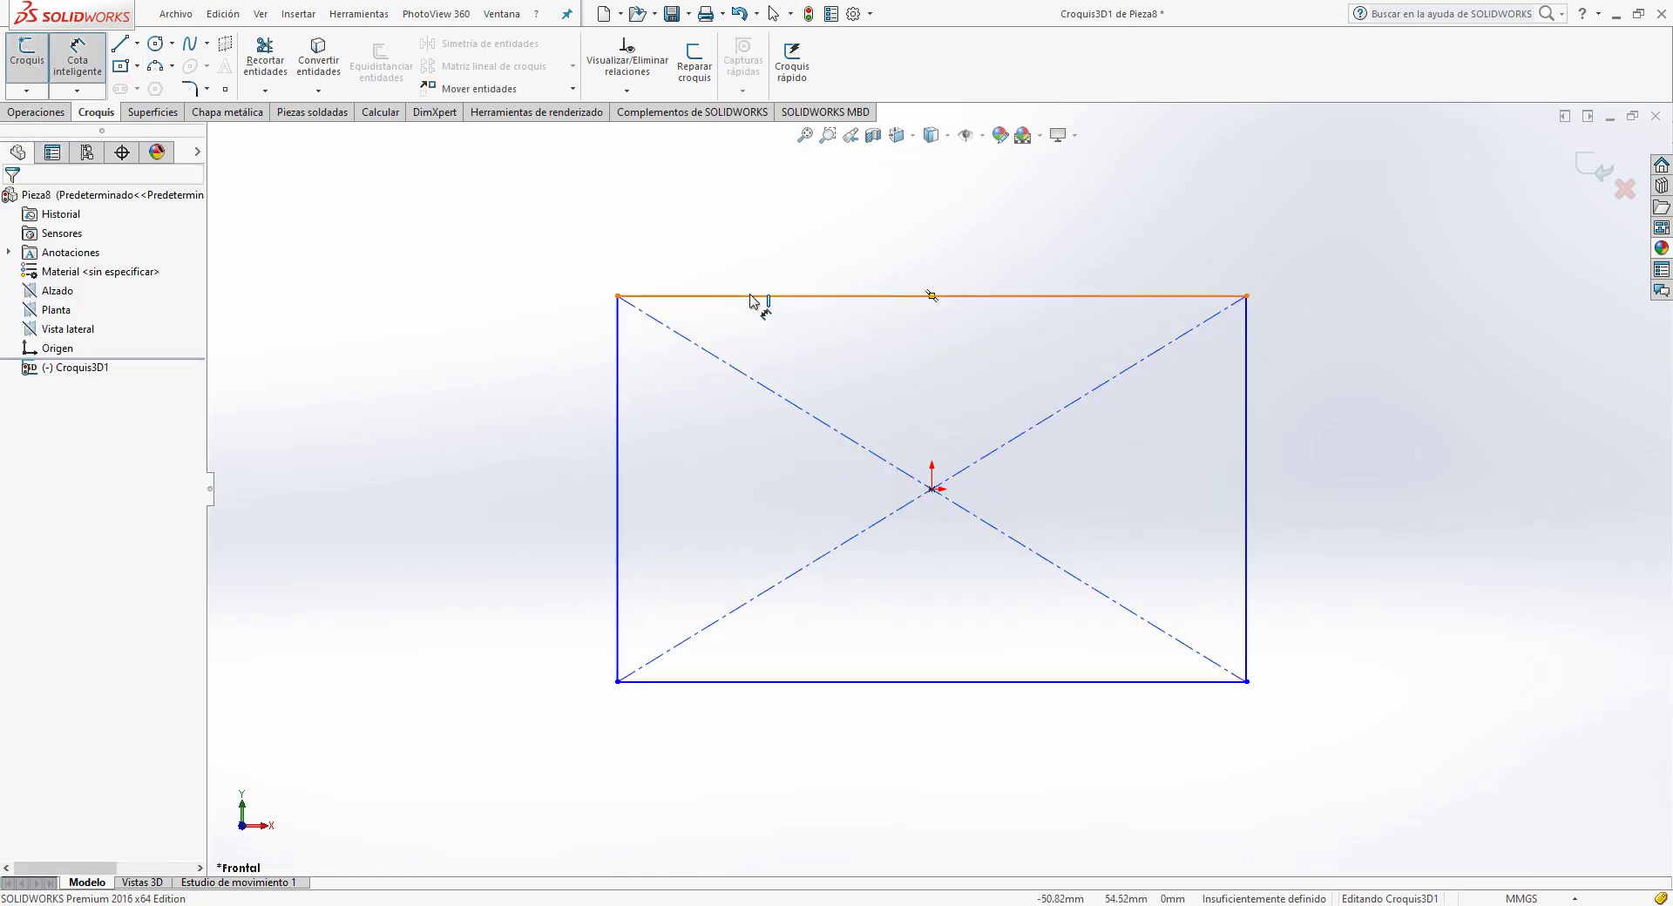
# Step: Dimension the rectangle's top edge to 7.32 m and its left edge to 2.44 m
pyautogui.click(752, 297)
pyautogui.click(750, 248)
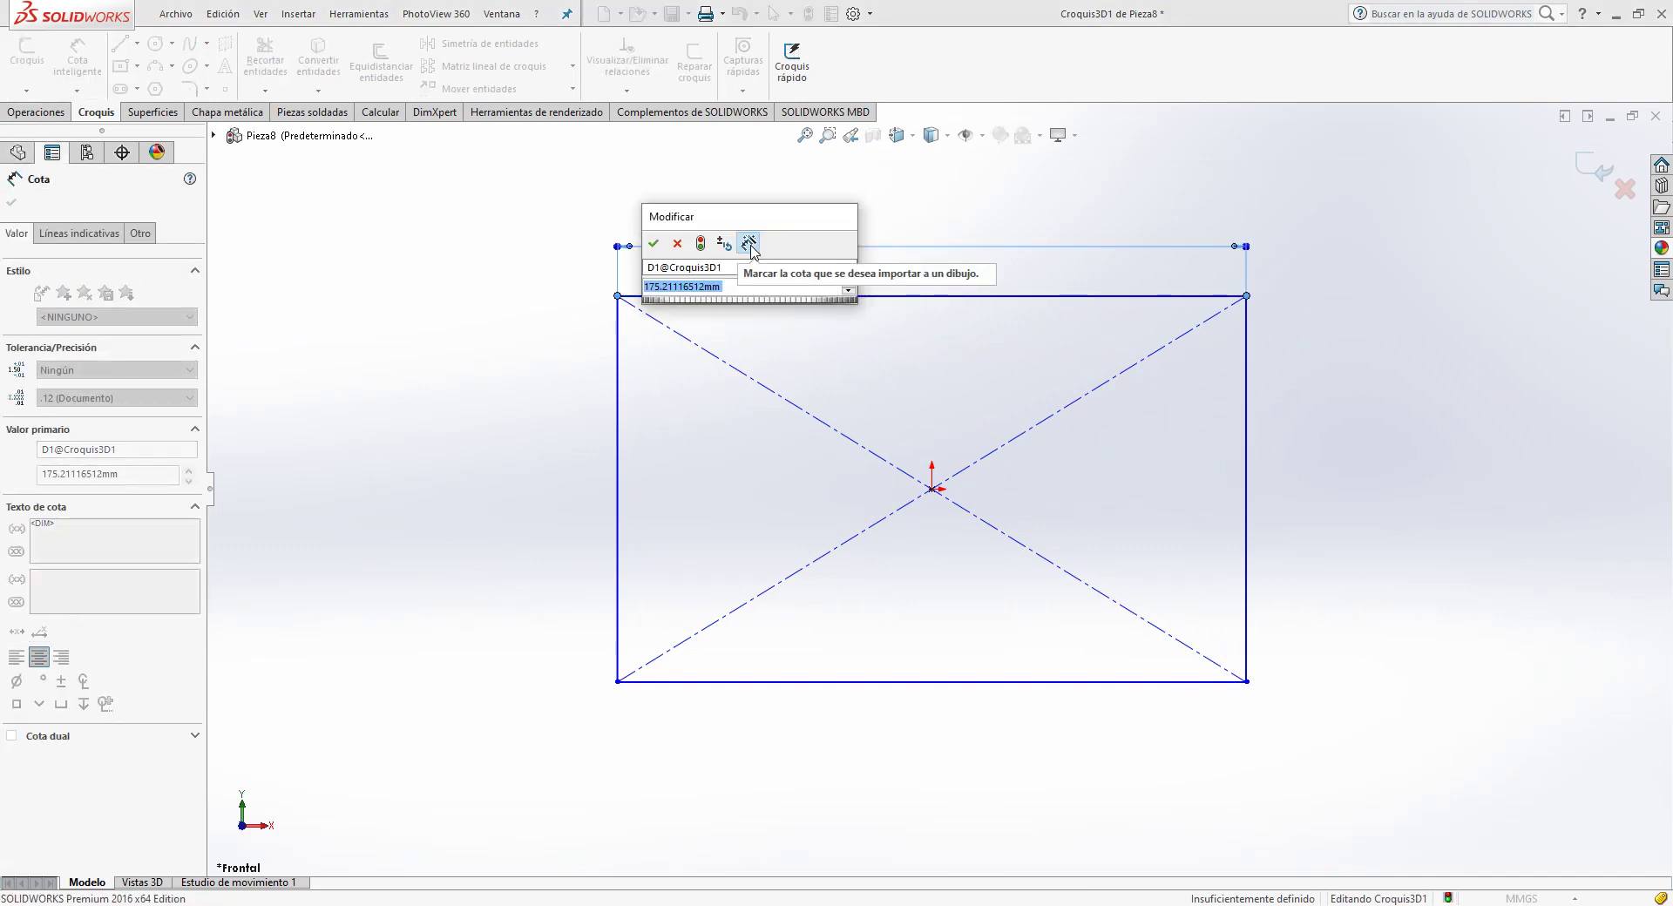
pyautogui.write('7.32')
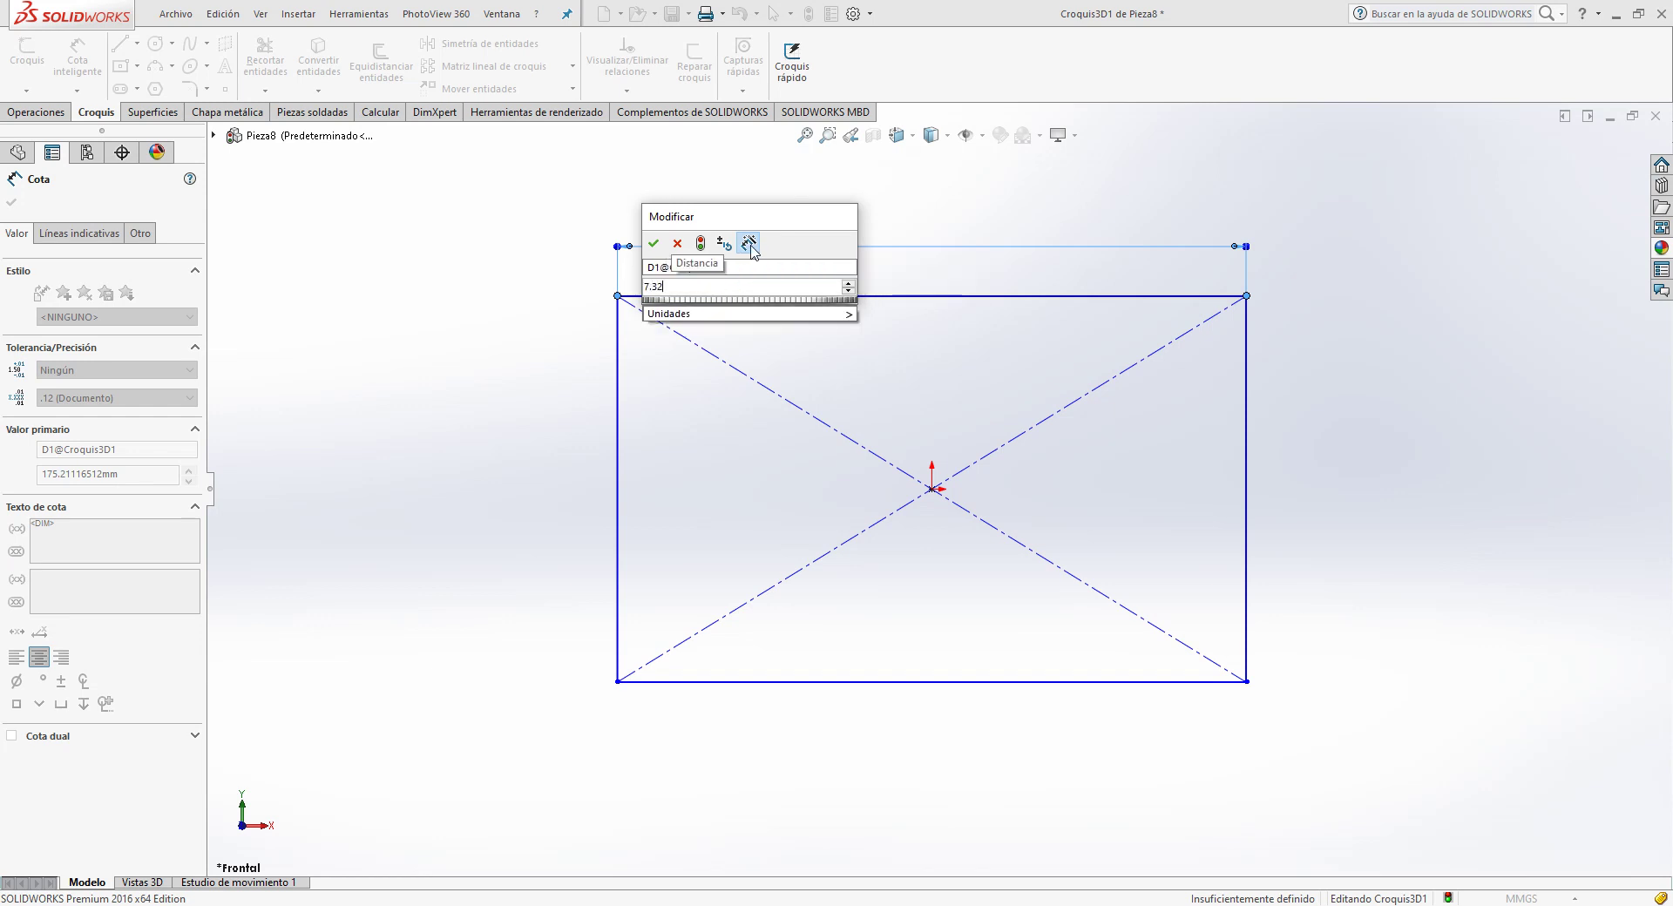
pyautogui.moveTo(745, 312)
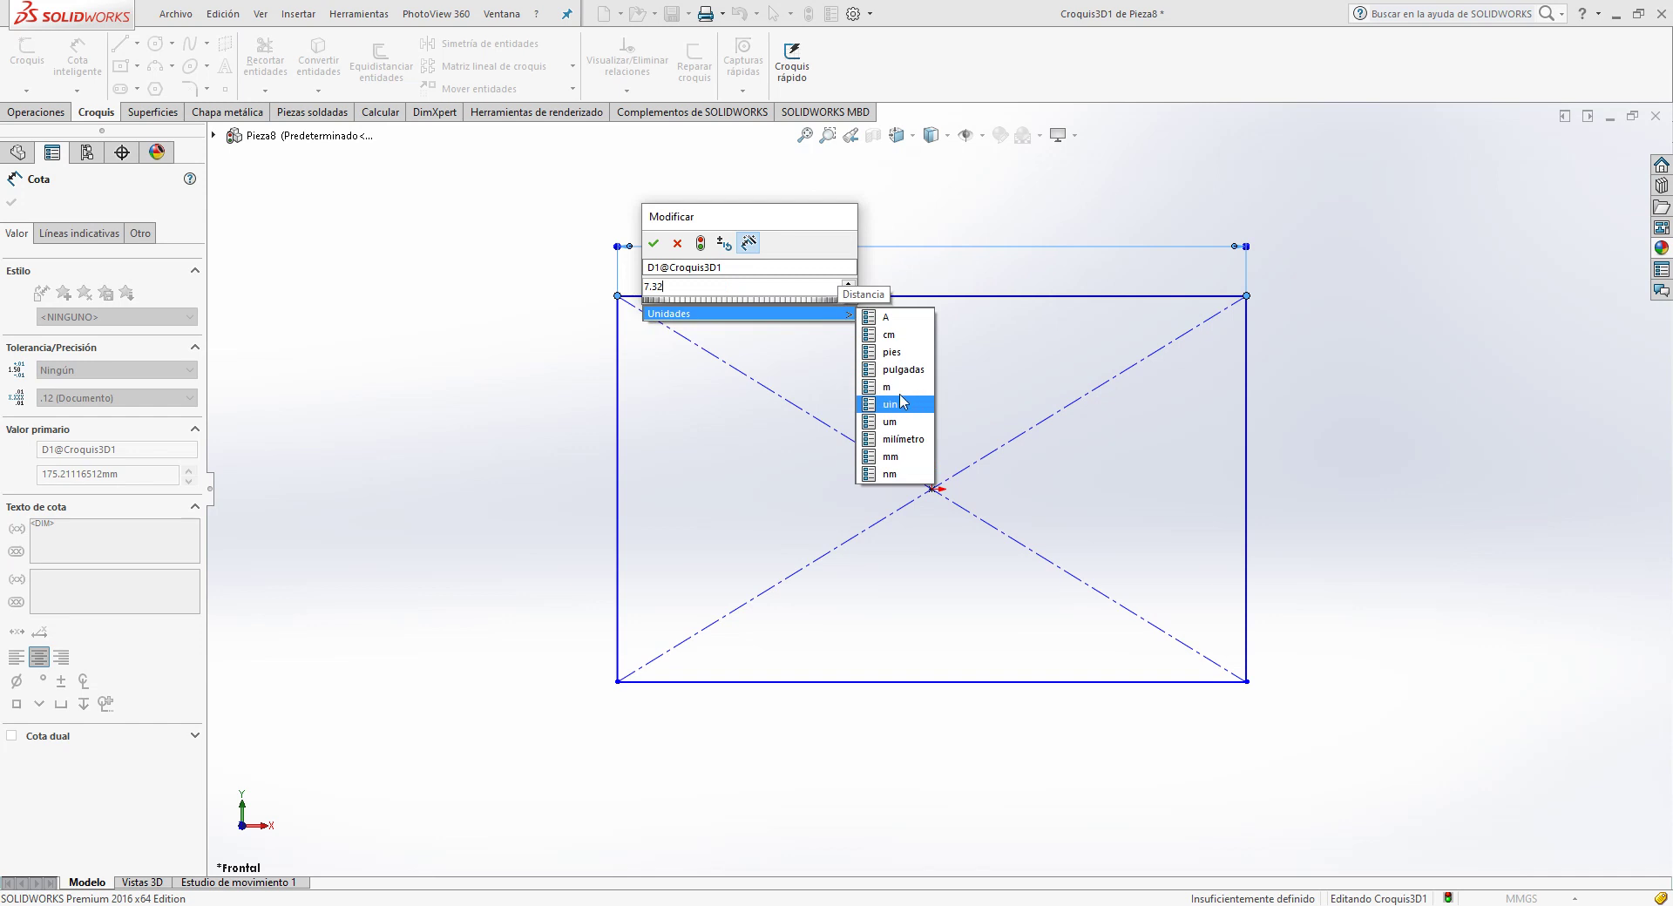
pyautogui.write('m')
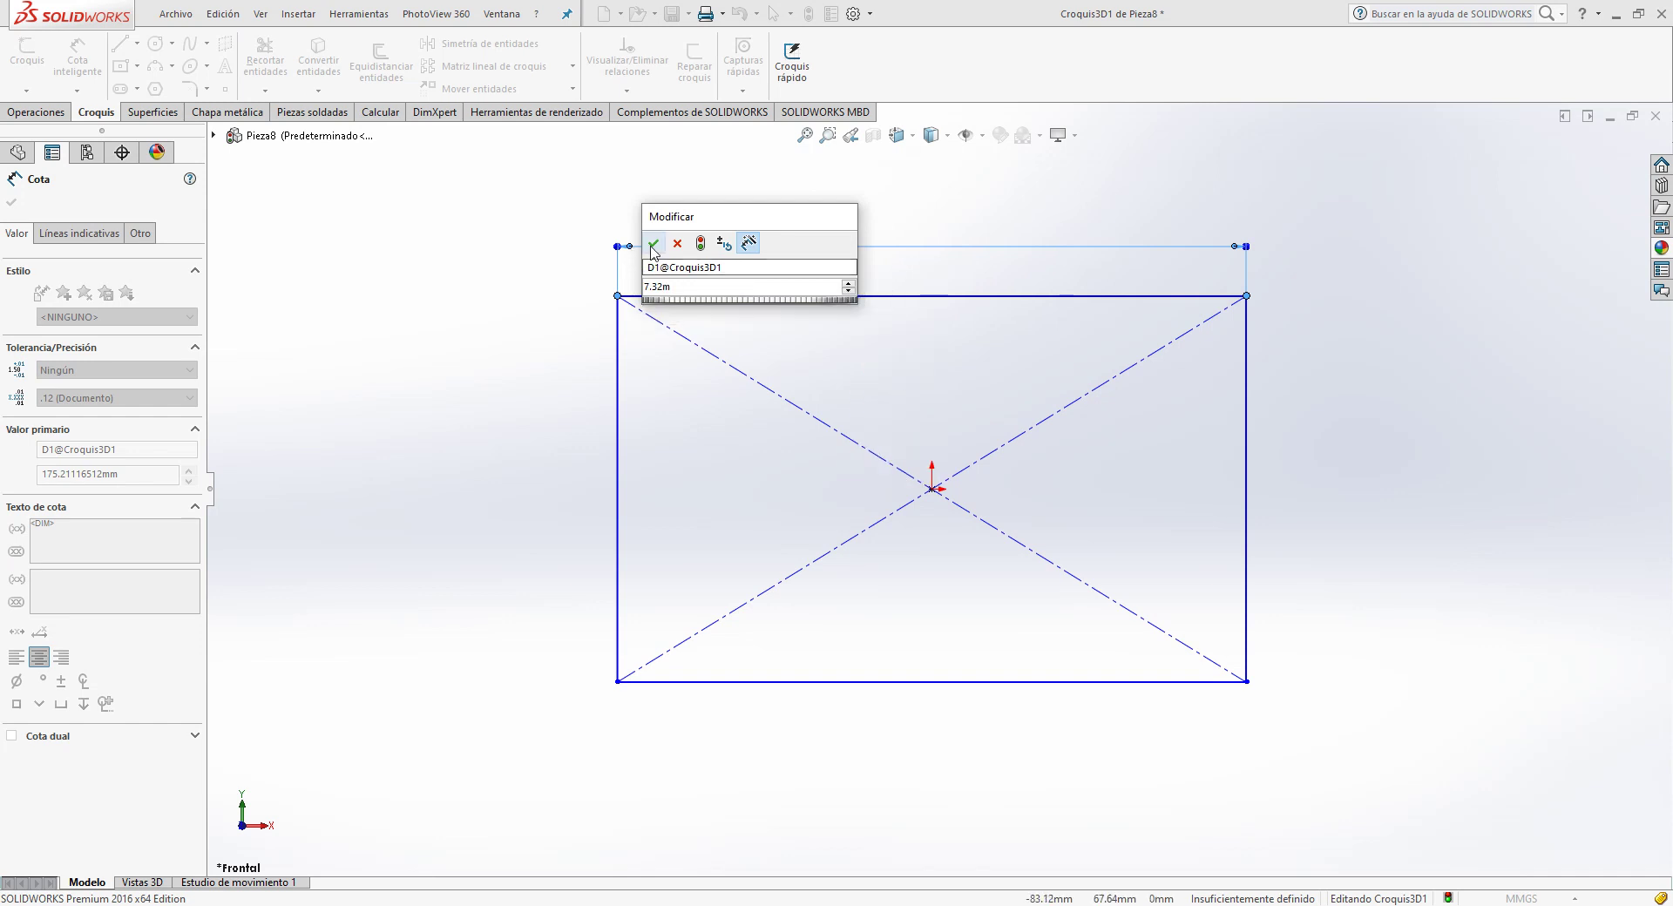
pyautogui.click(654, 243)
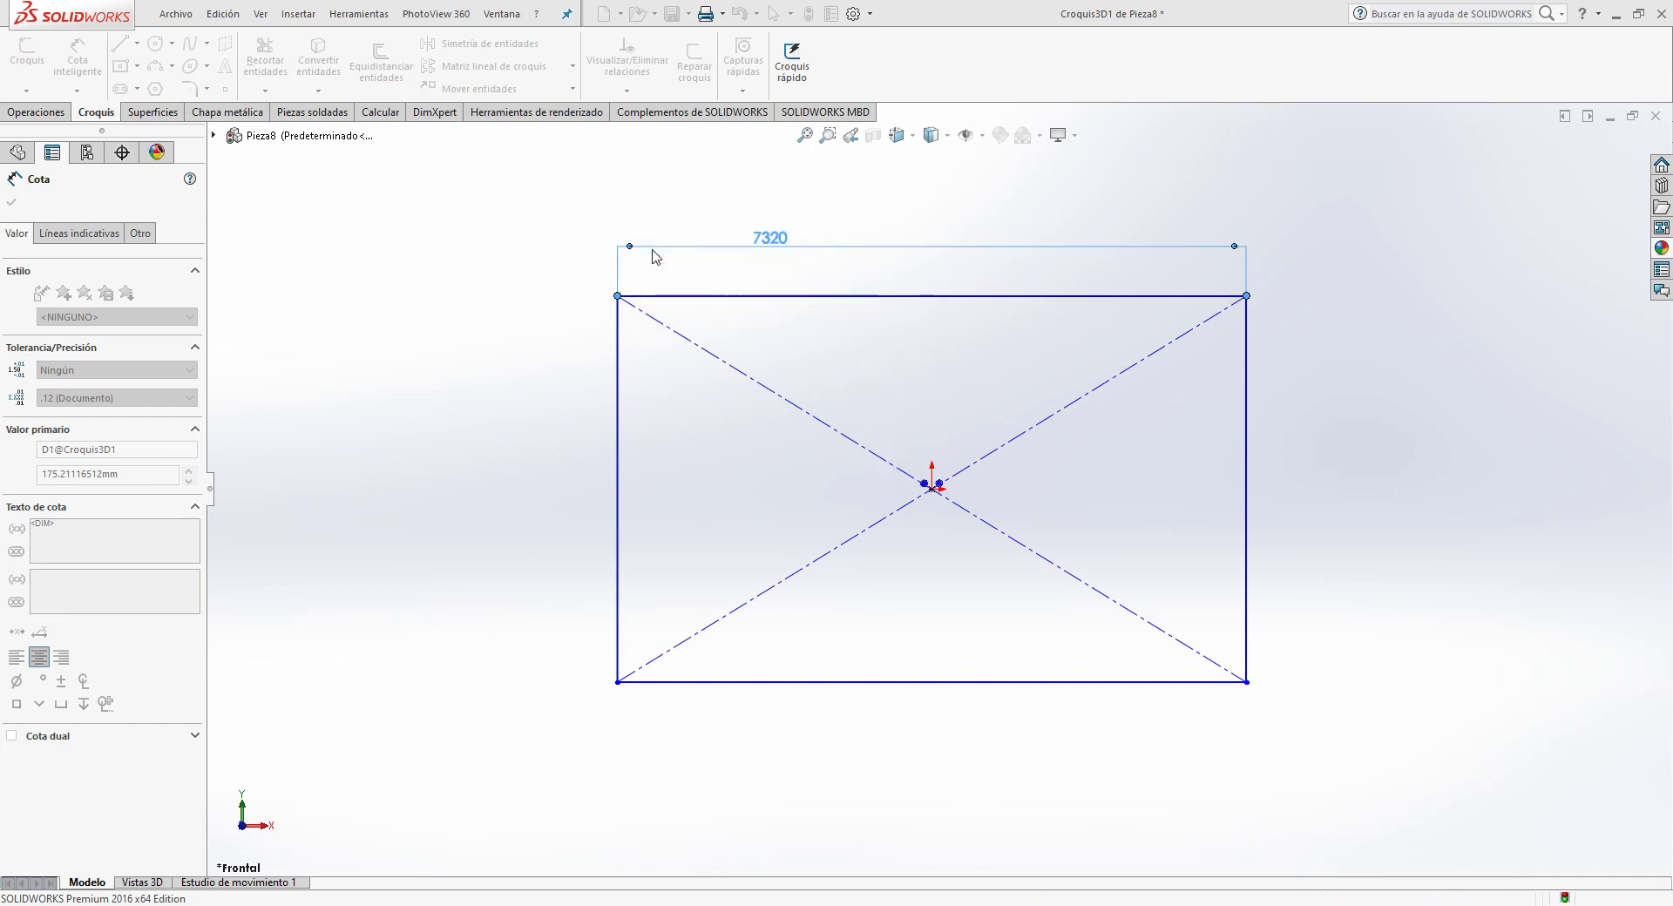
pyautogui.click(618, 359)
pyautogui.click(570, 364)
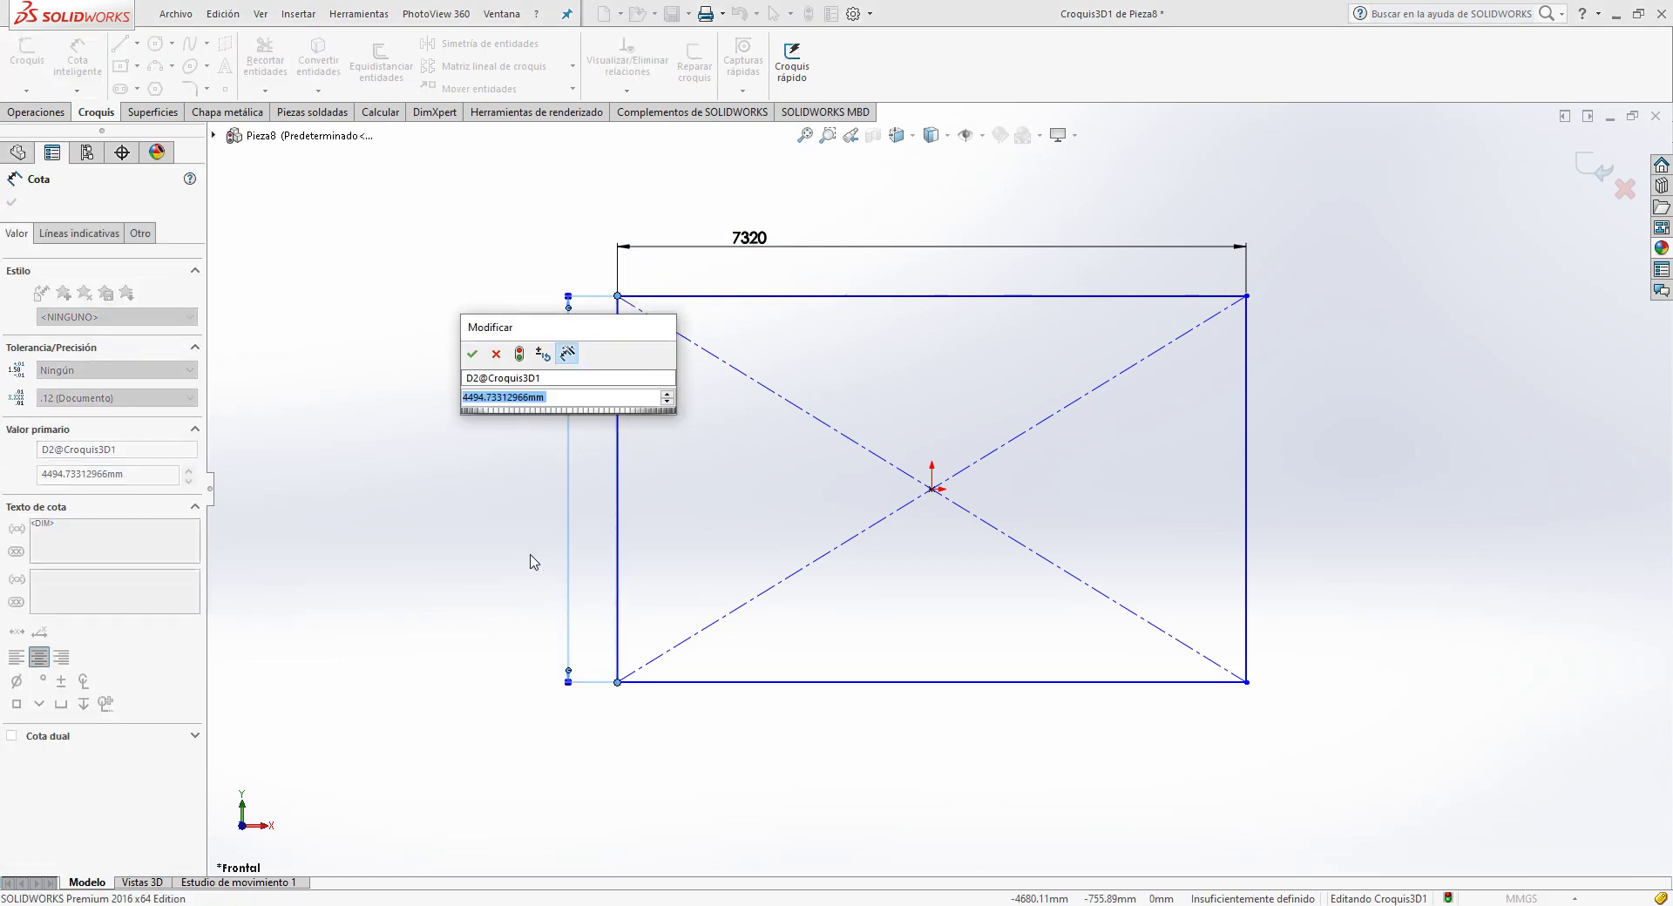
pyautogui.write('2.')
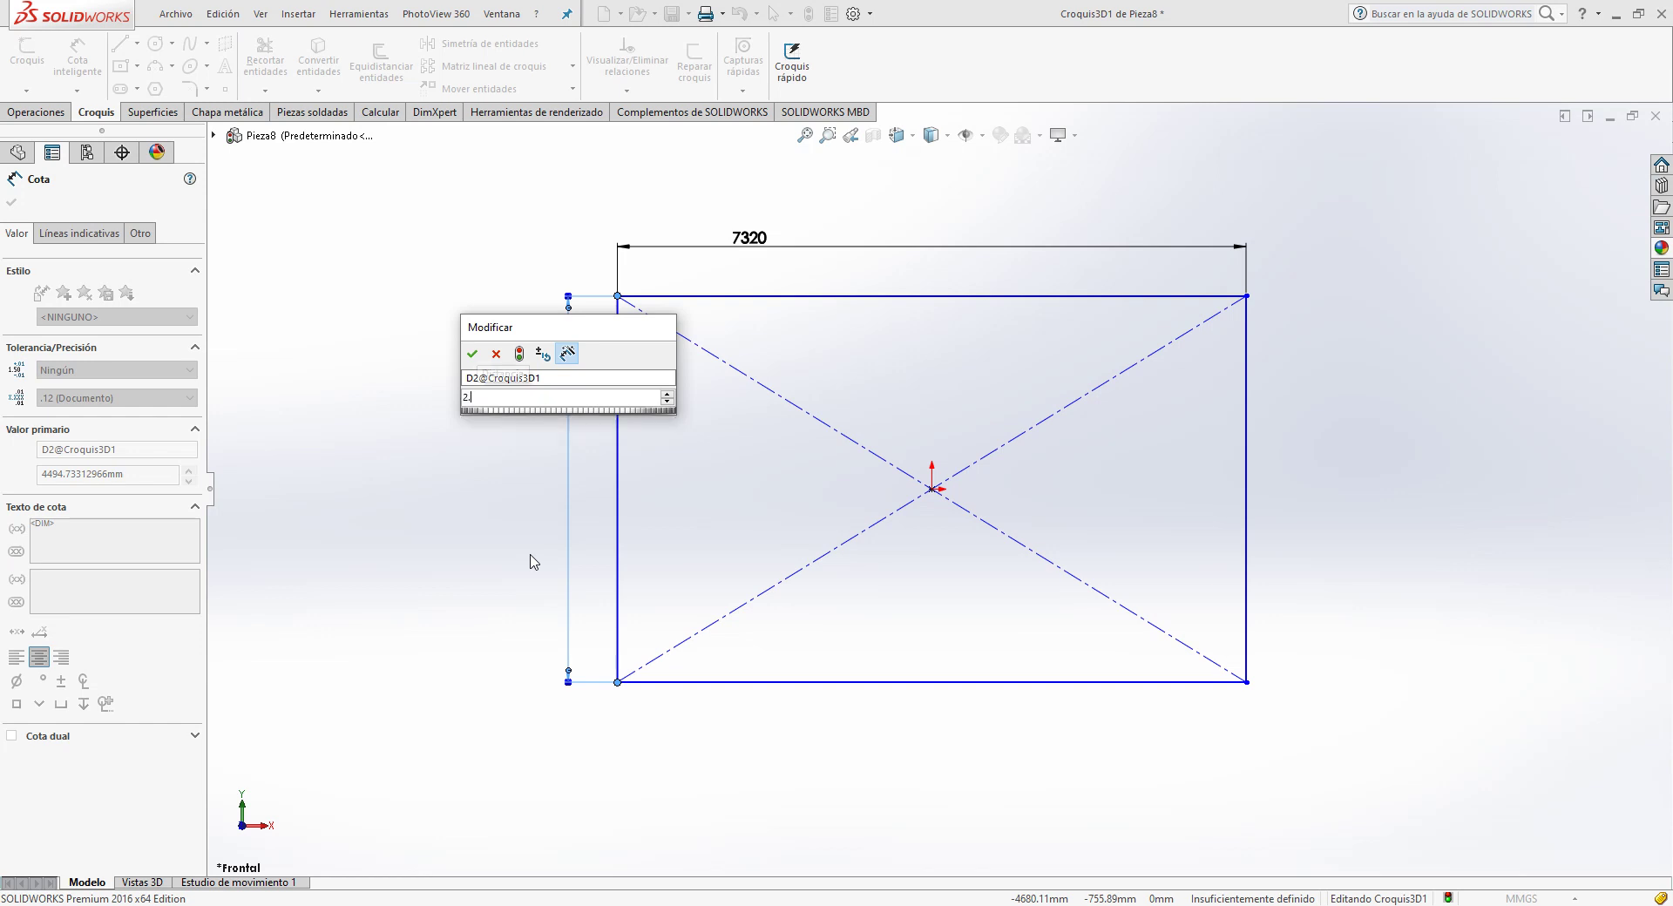
pyautogui.write('44')
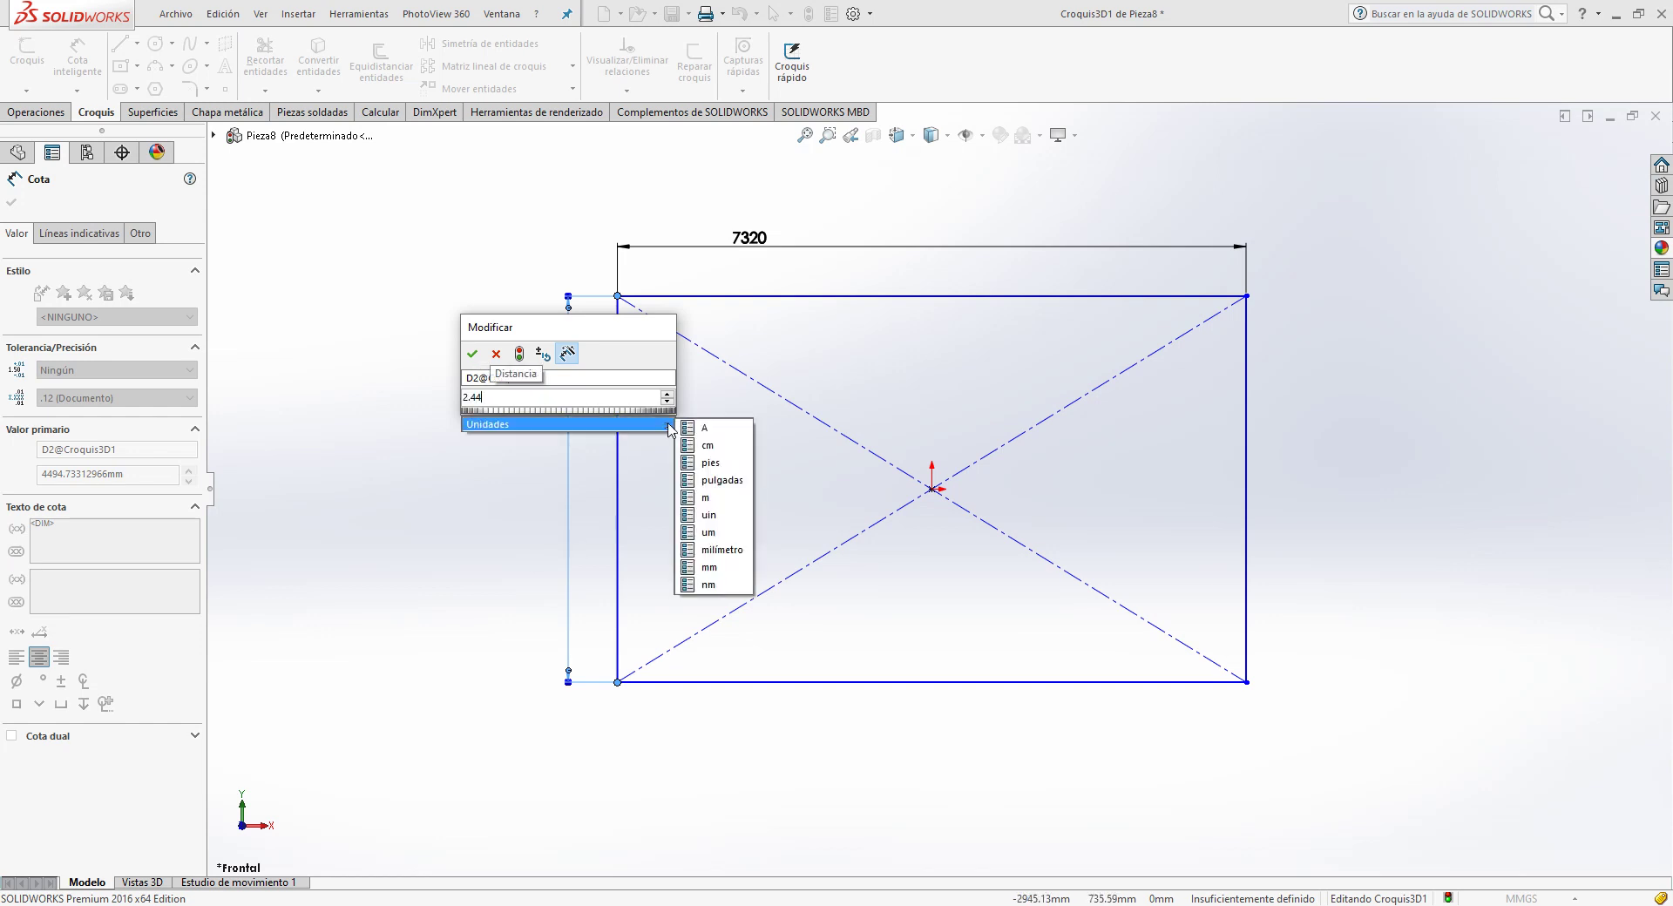
pyautogui.click(710, 501)
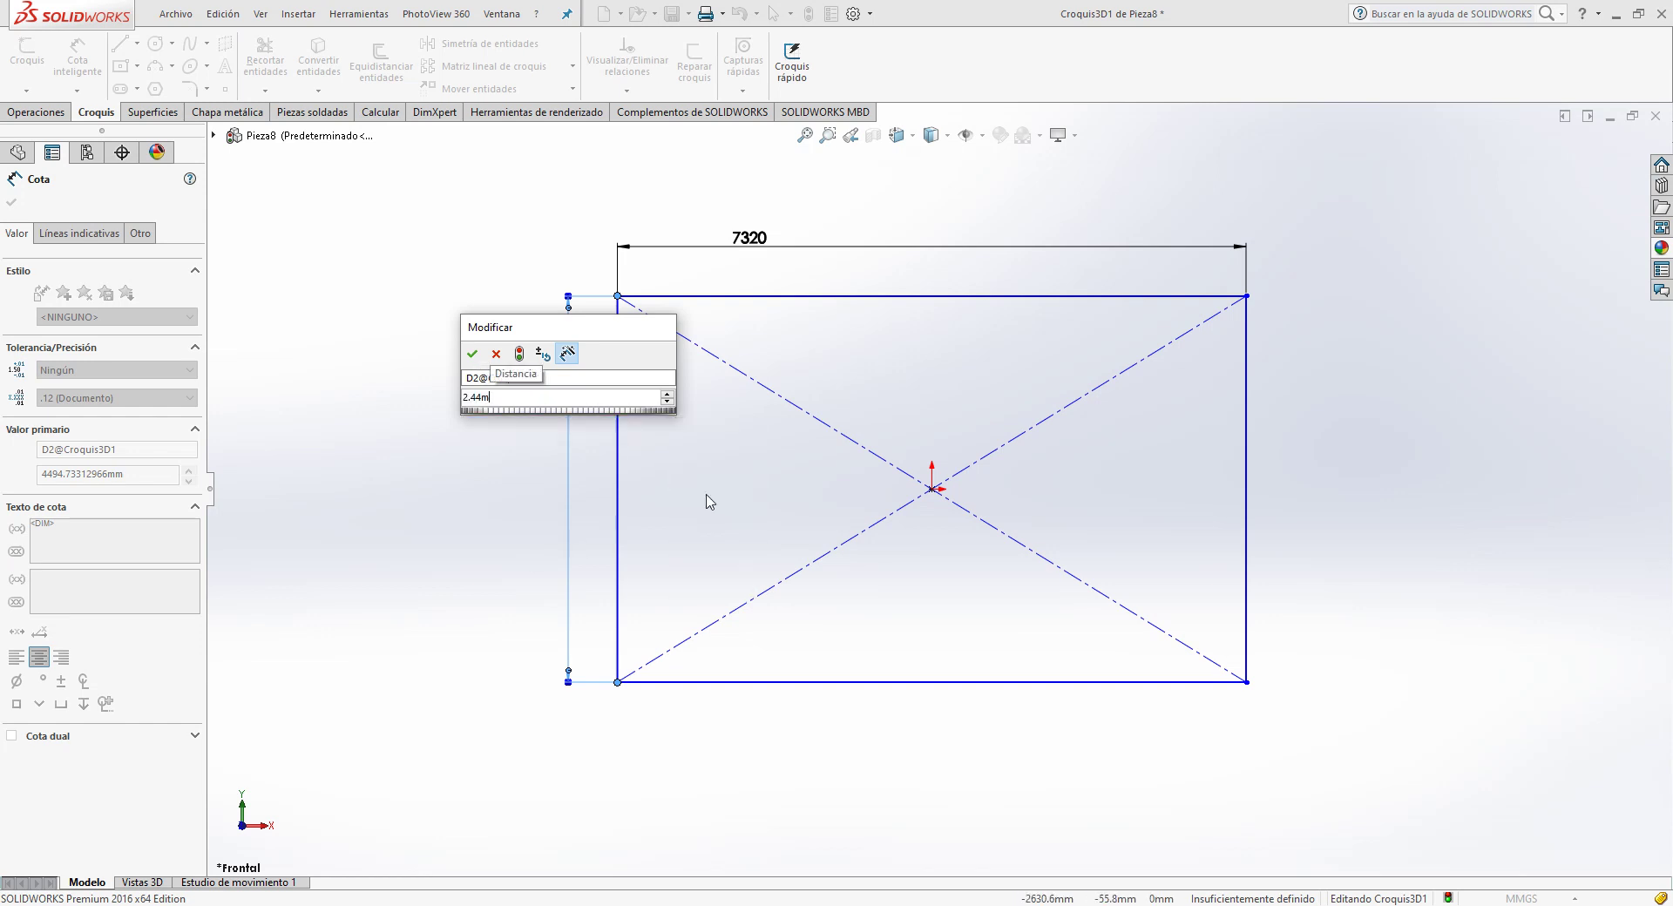
pyautogui.click(474, 355)
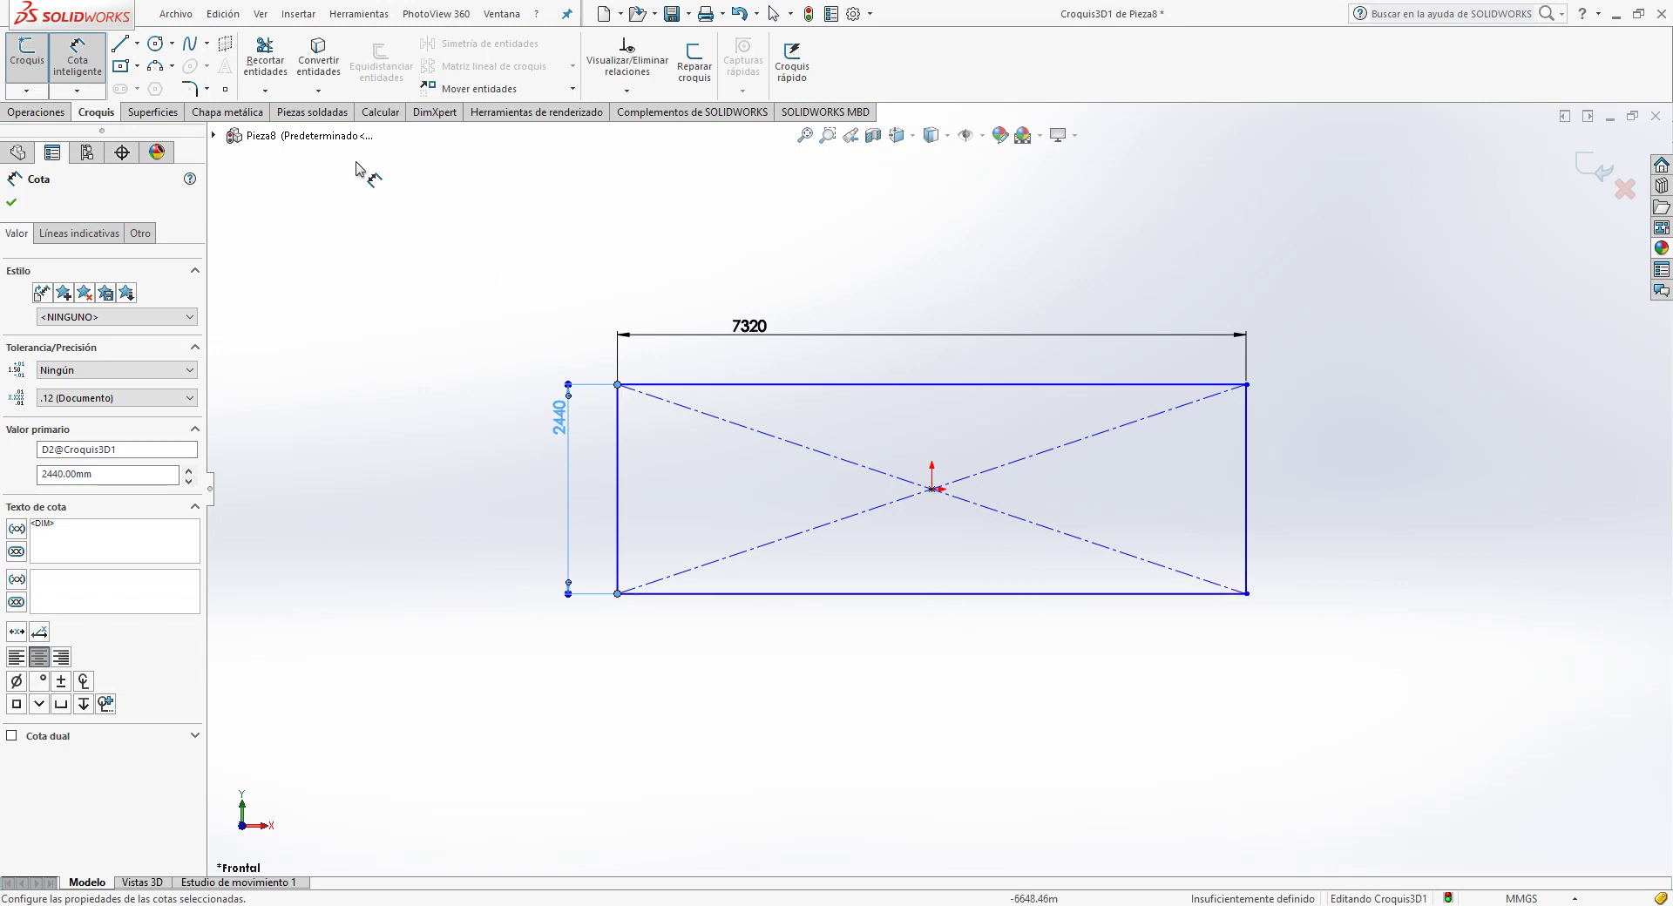
pyautogui.click(265, 59)
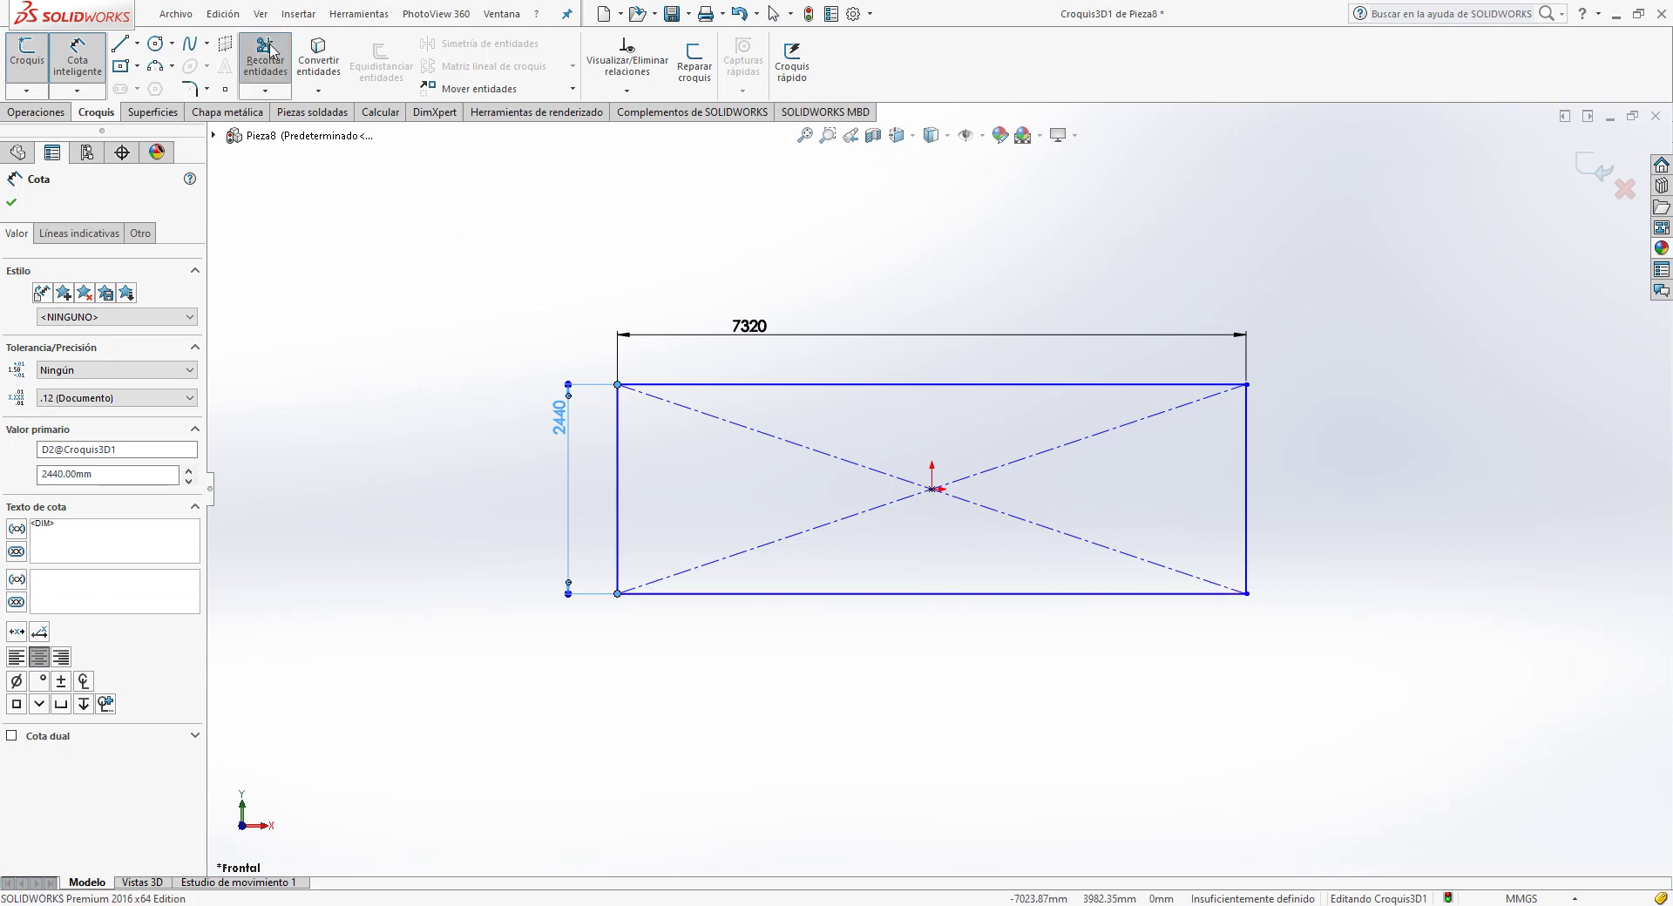
# Step: Trim away the rectangle's bottom edge, then orbit to view the open outline edge-on
pyautogui.click(888, 596)
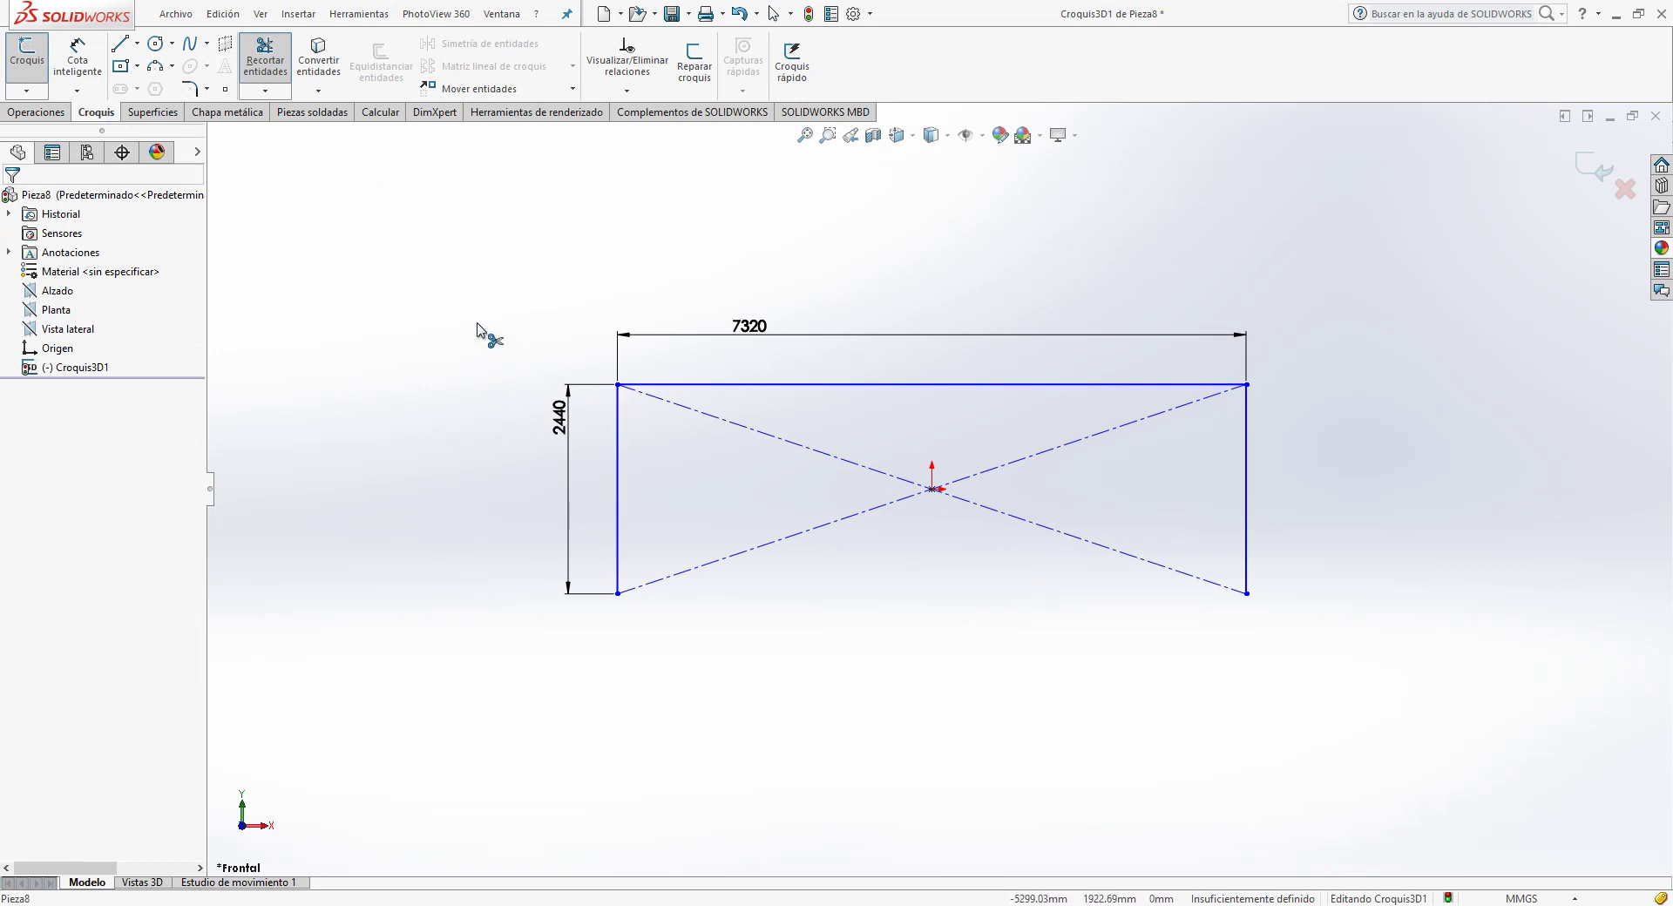
pyautogui.moveTo(477, 324); pyautogui.dragTo(559, 488, button='middle')
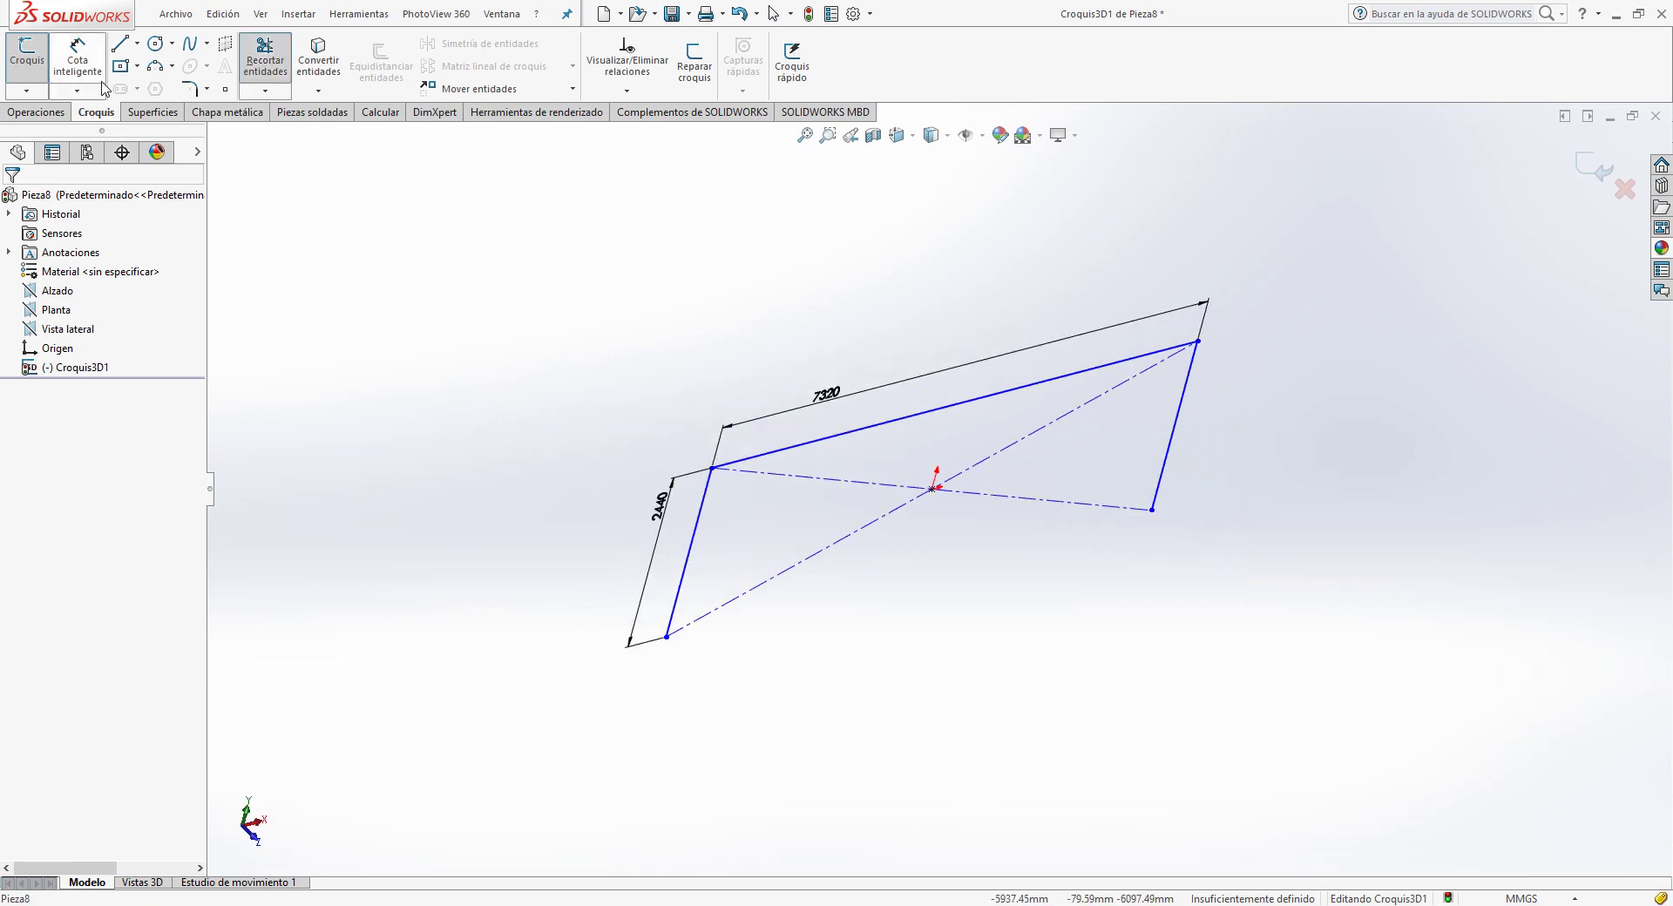
pyautogui.moveTo(529, 575); pyautogui.dragTo(654, 617, button='middle')
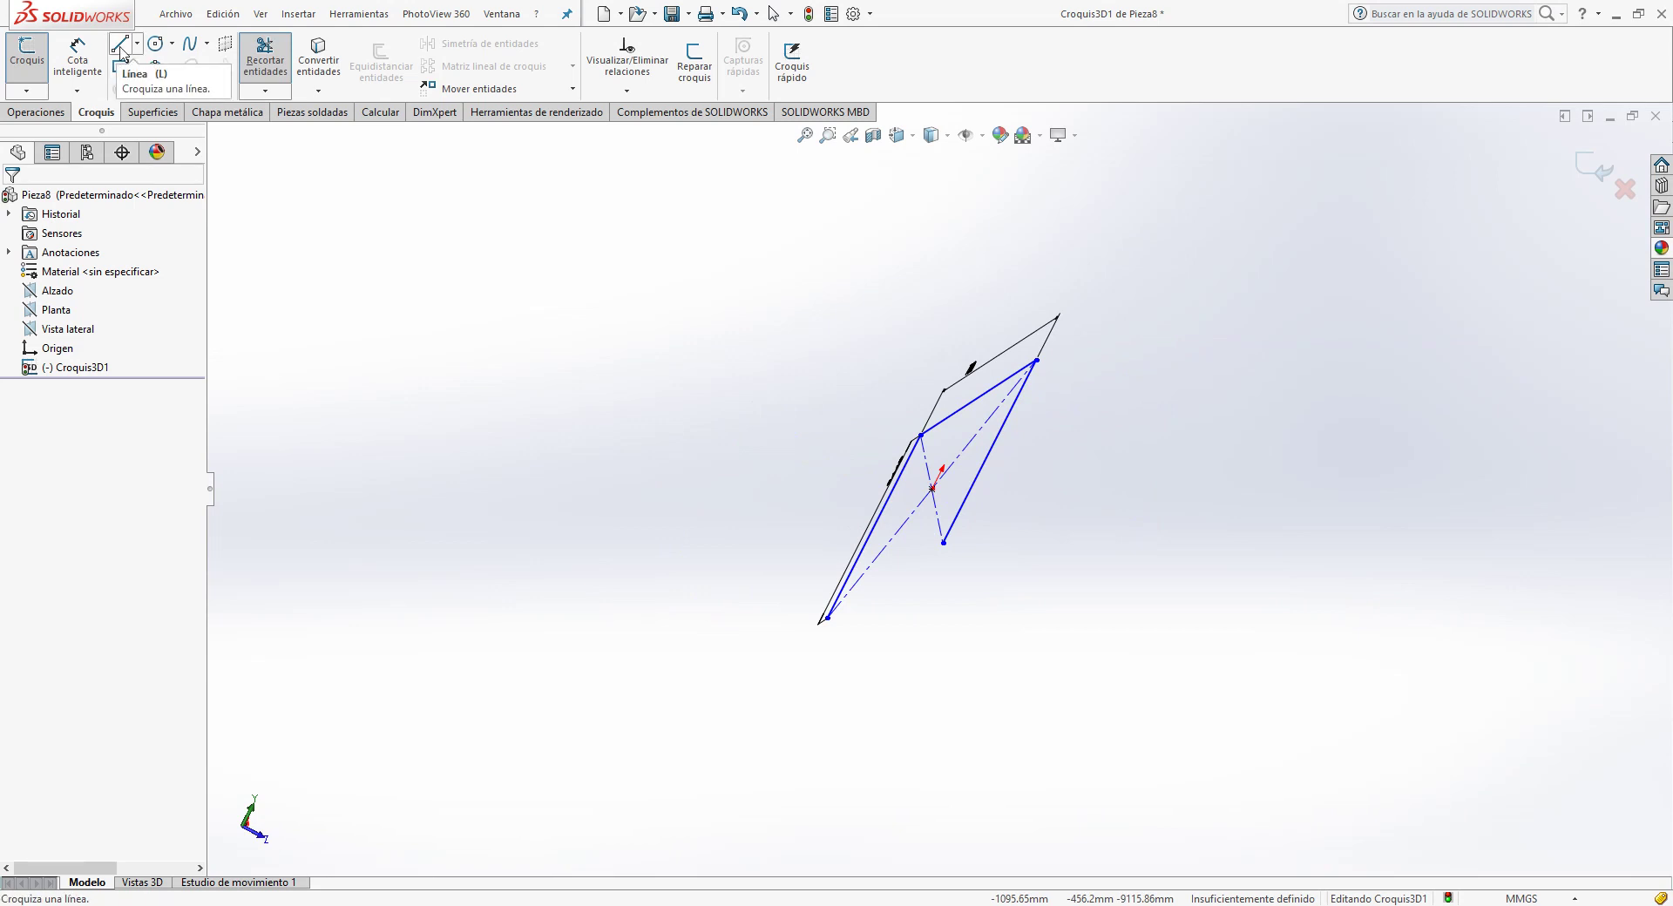
# Step: Draw a new line starting from the outline's open endpoint
pyautogui.click(122, 45)
pyautogui.scroll(-2, 881, 620)
pyautogui.scroll(-3, 906, 621)
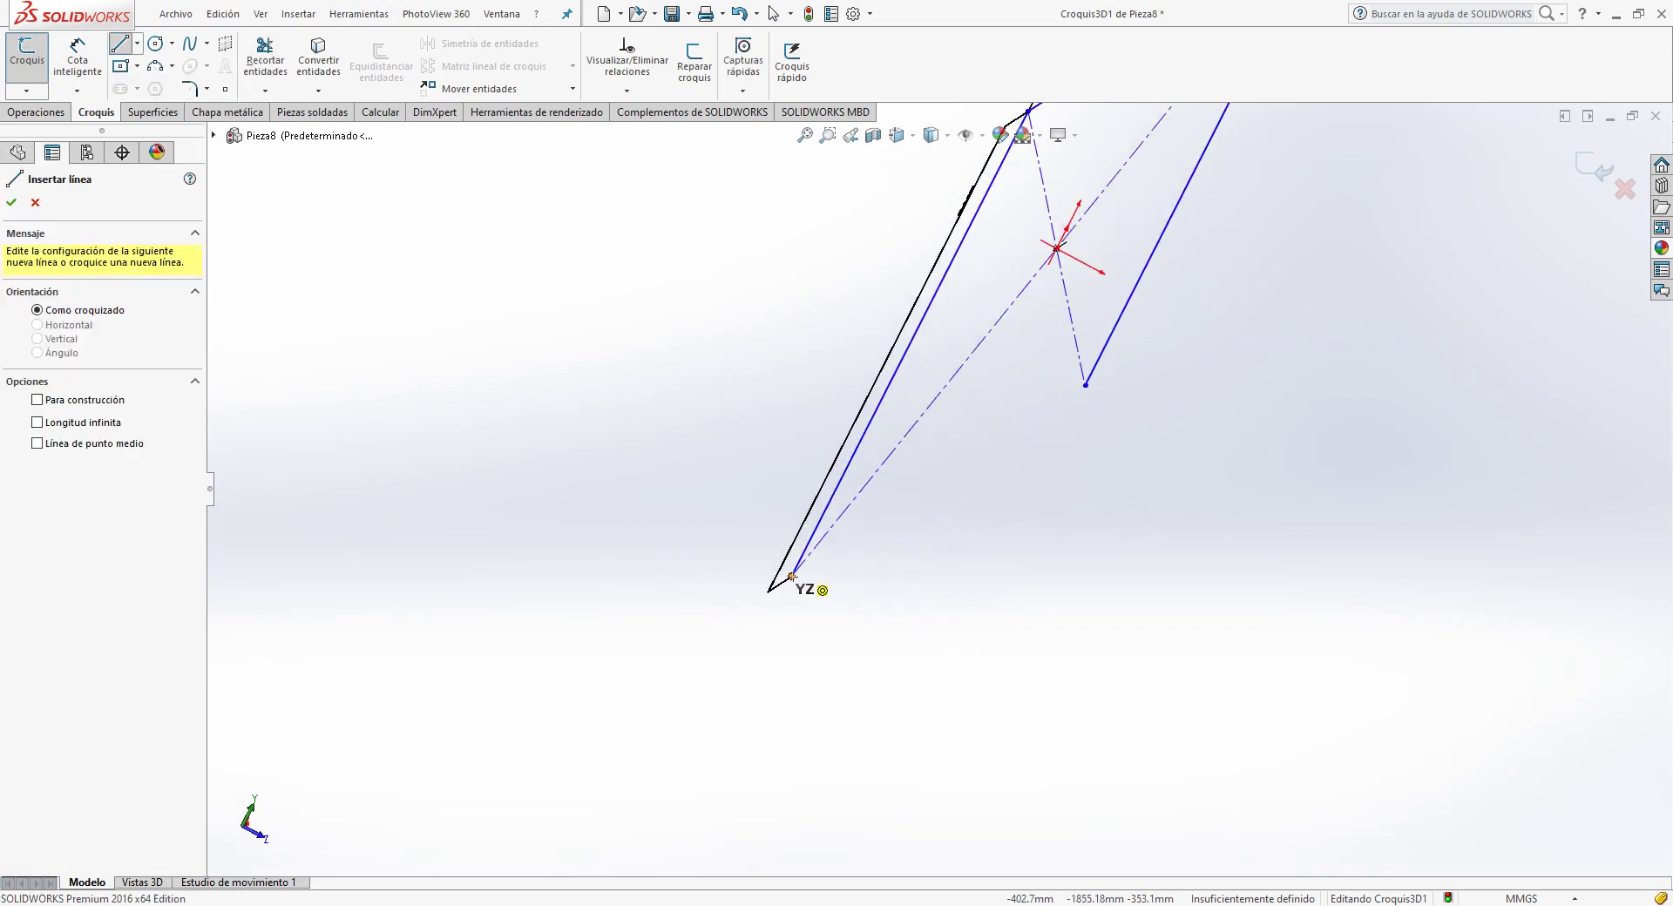
pyautogui.click(793, 576)
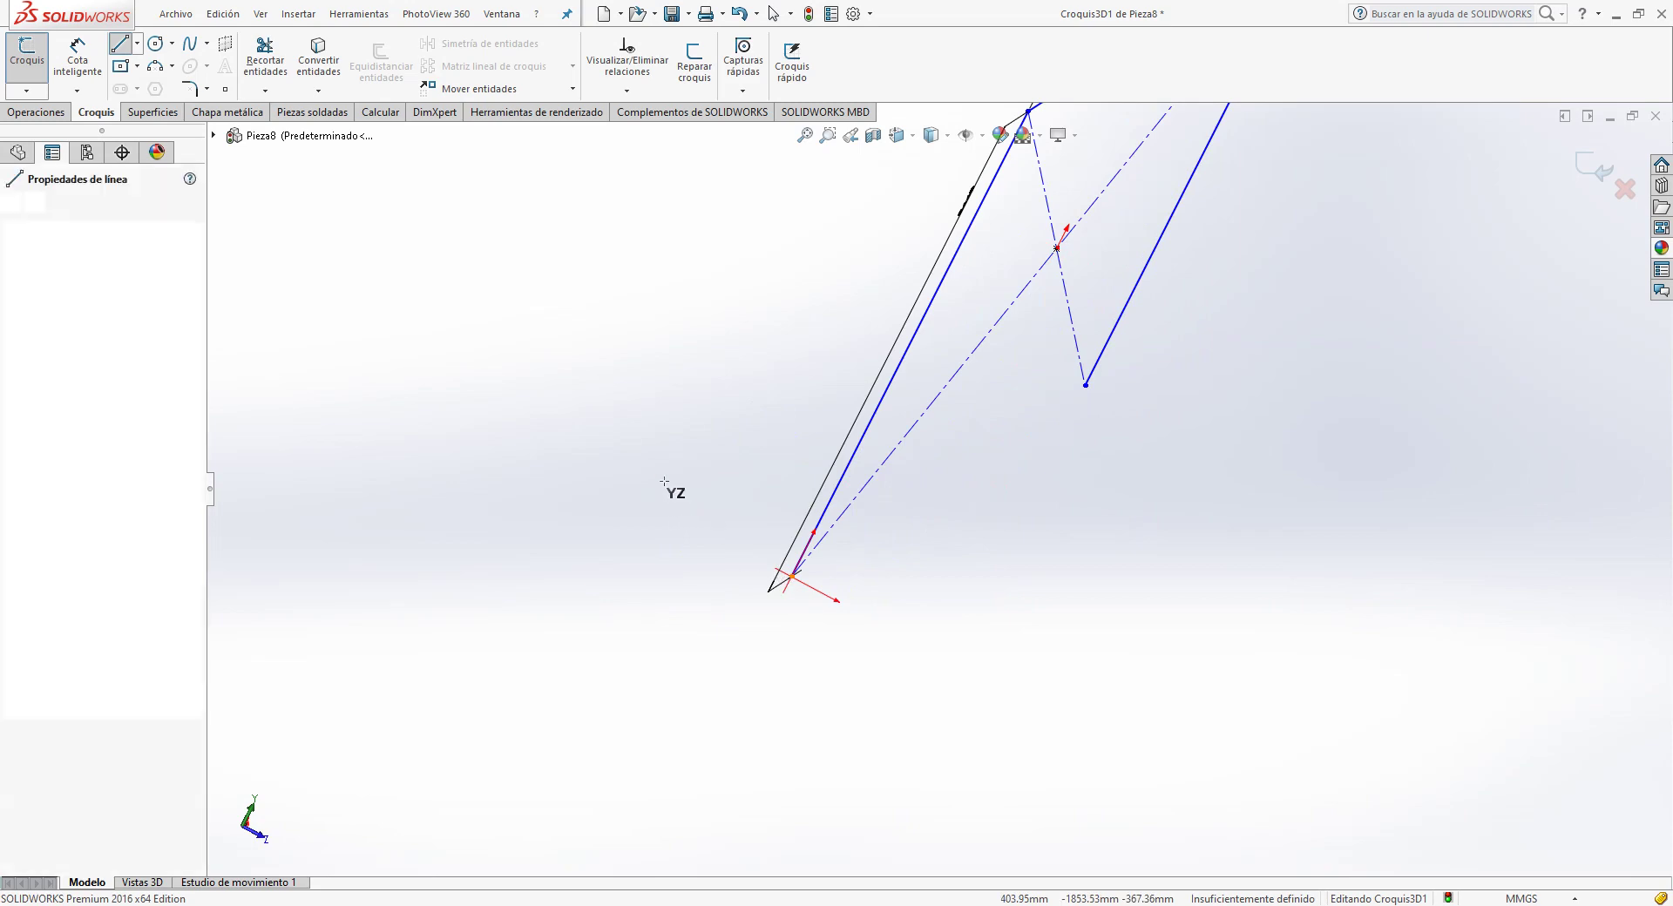
pyautogui.click(577, 461)
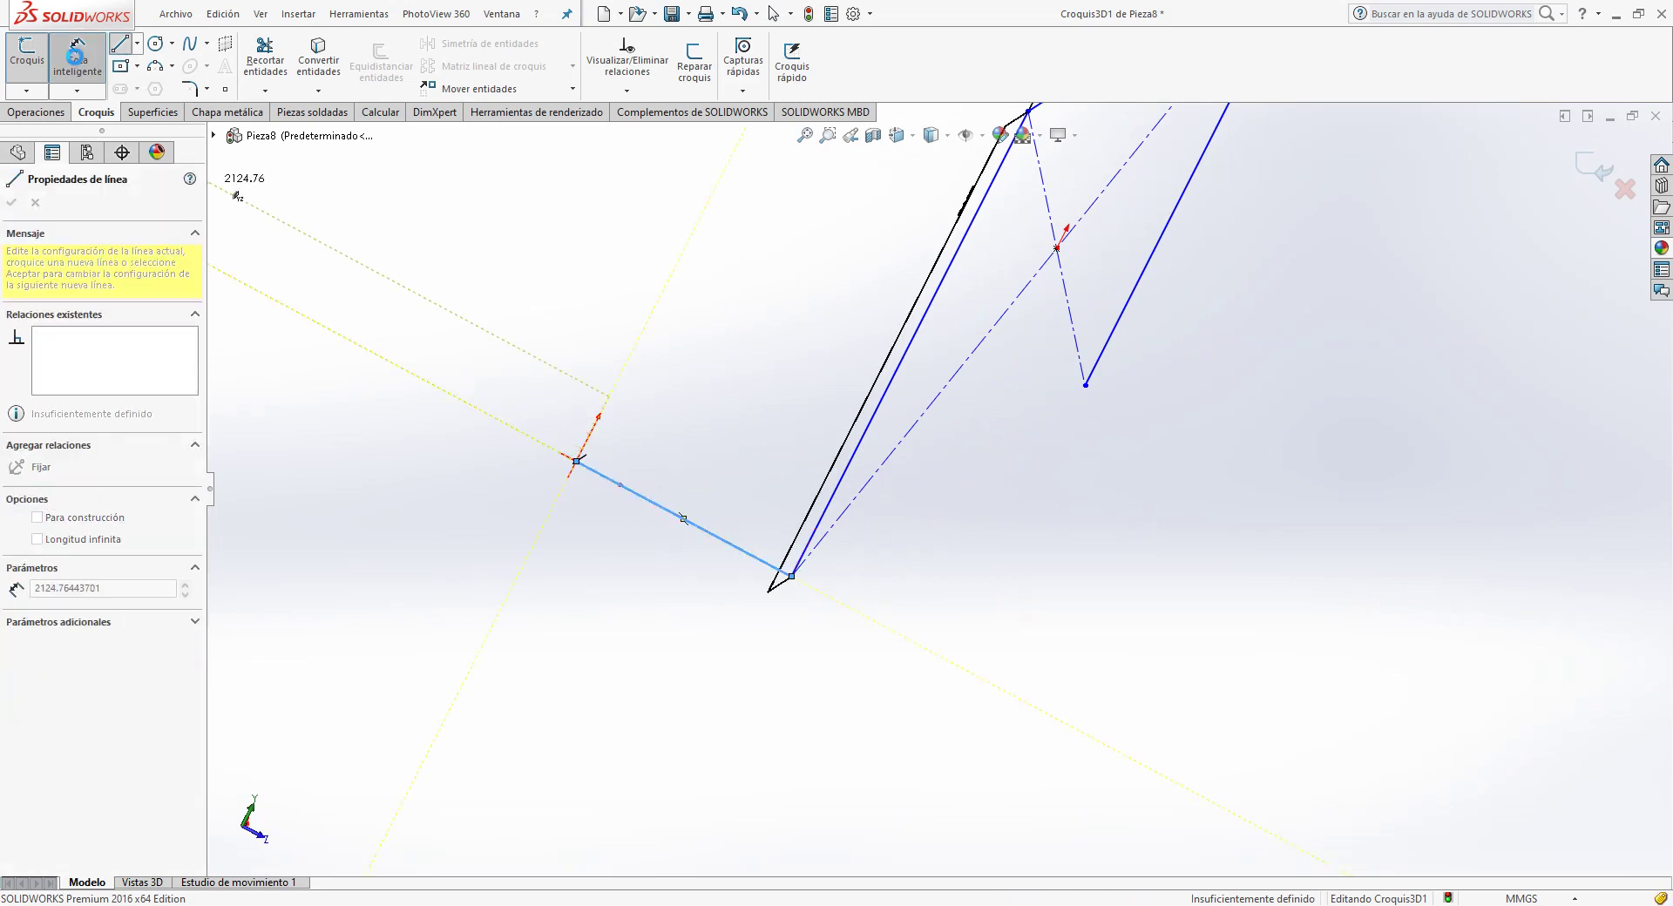
# Step: Dimension the new line to 1.1 m (1100 mm)
pyautogui.click(78, 57)
pyautogui.click(641, 555)
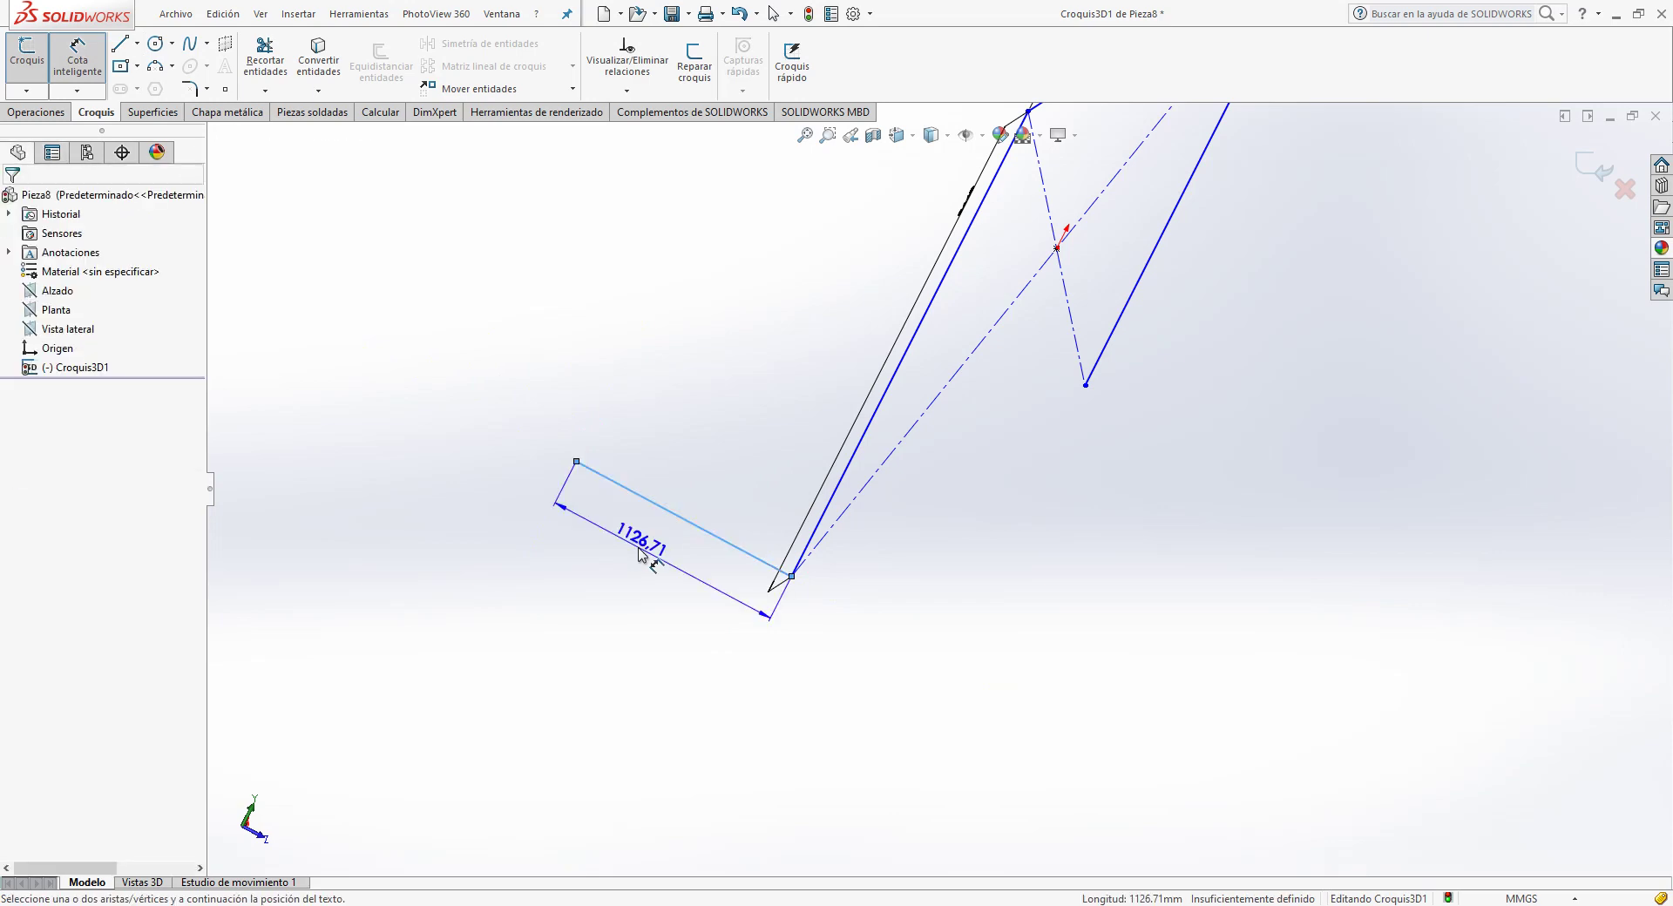
pyautogui.click(642, 558)
pyautogui.write('1.1')
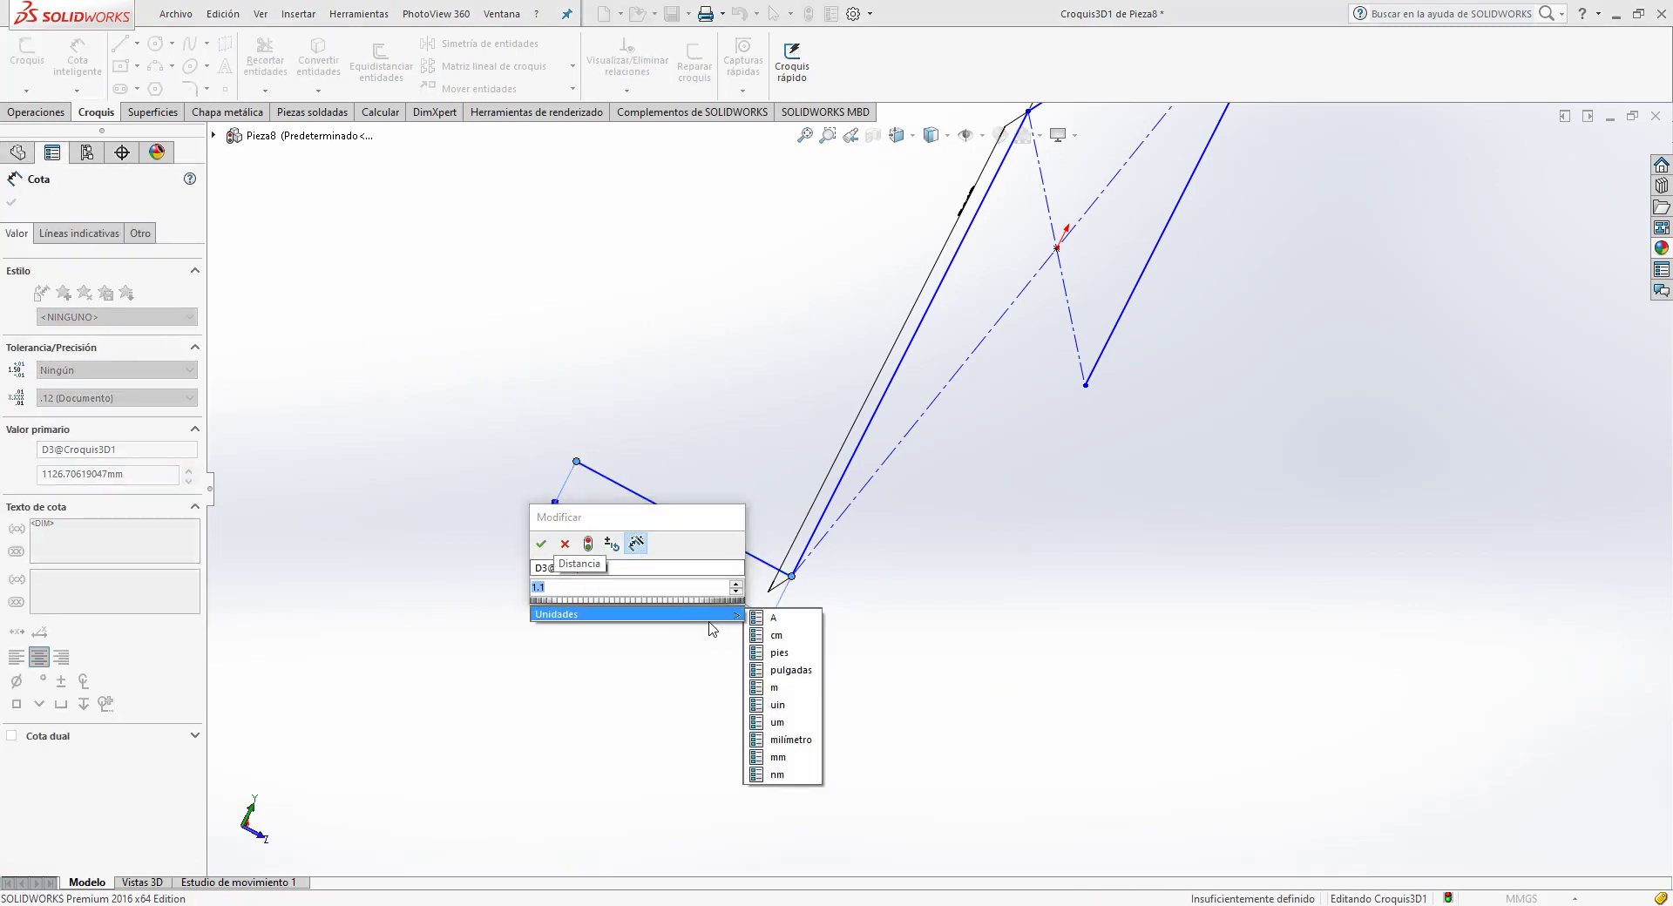
pyautogui.click(780, 689)
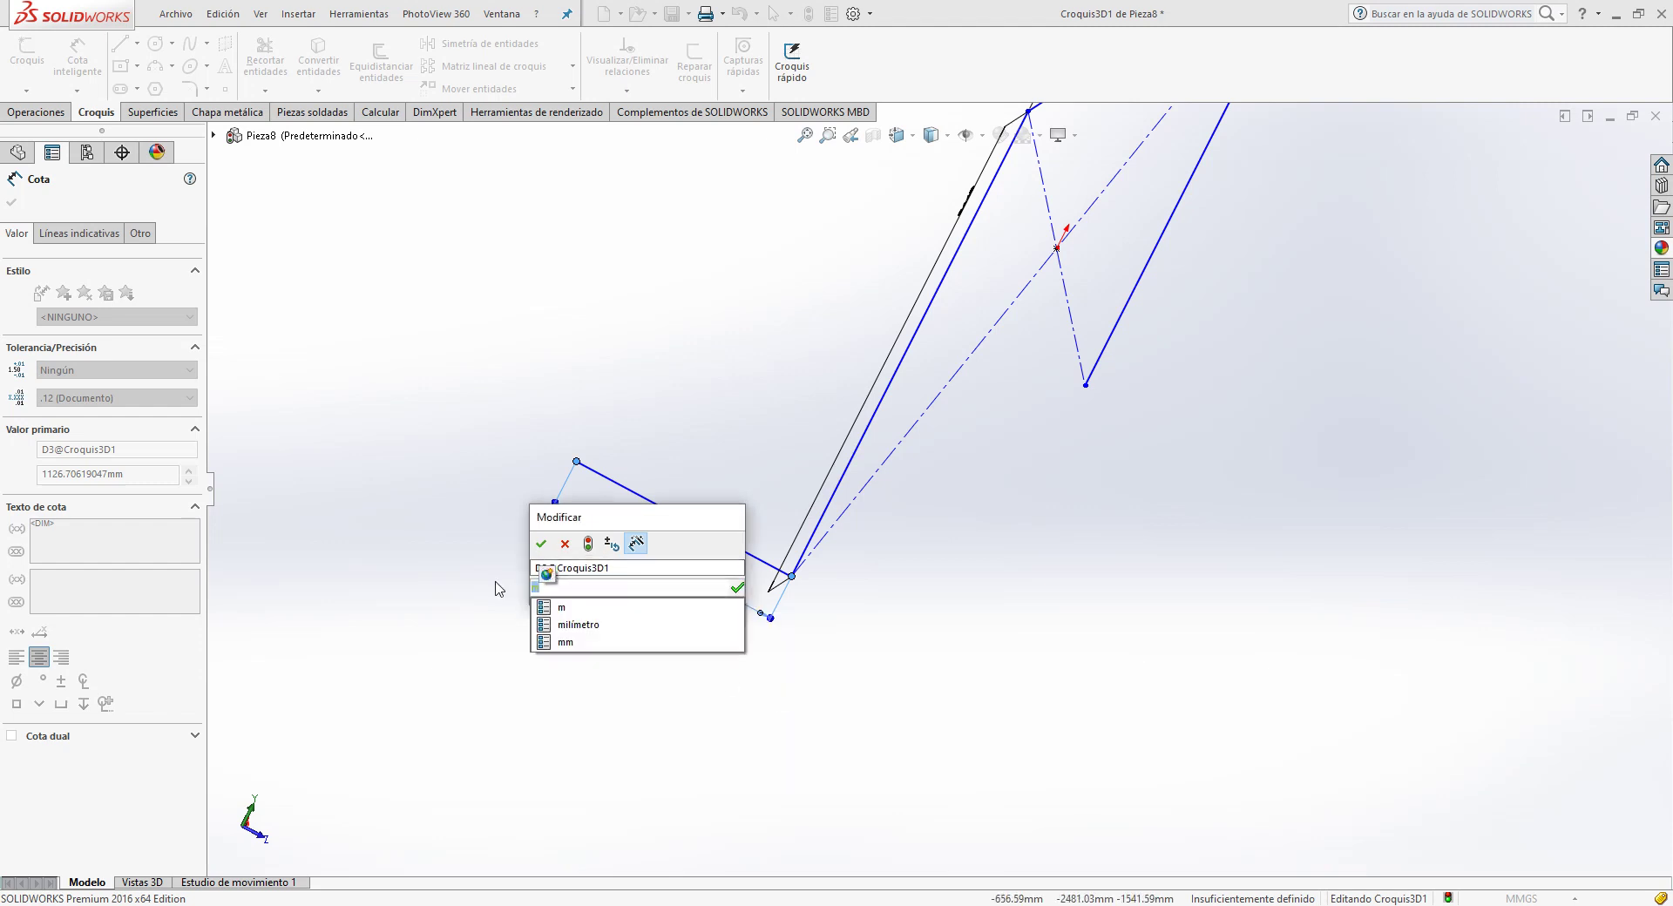
pyautogui.press('BackSpace')
pyautogui.write('1.1')
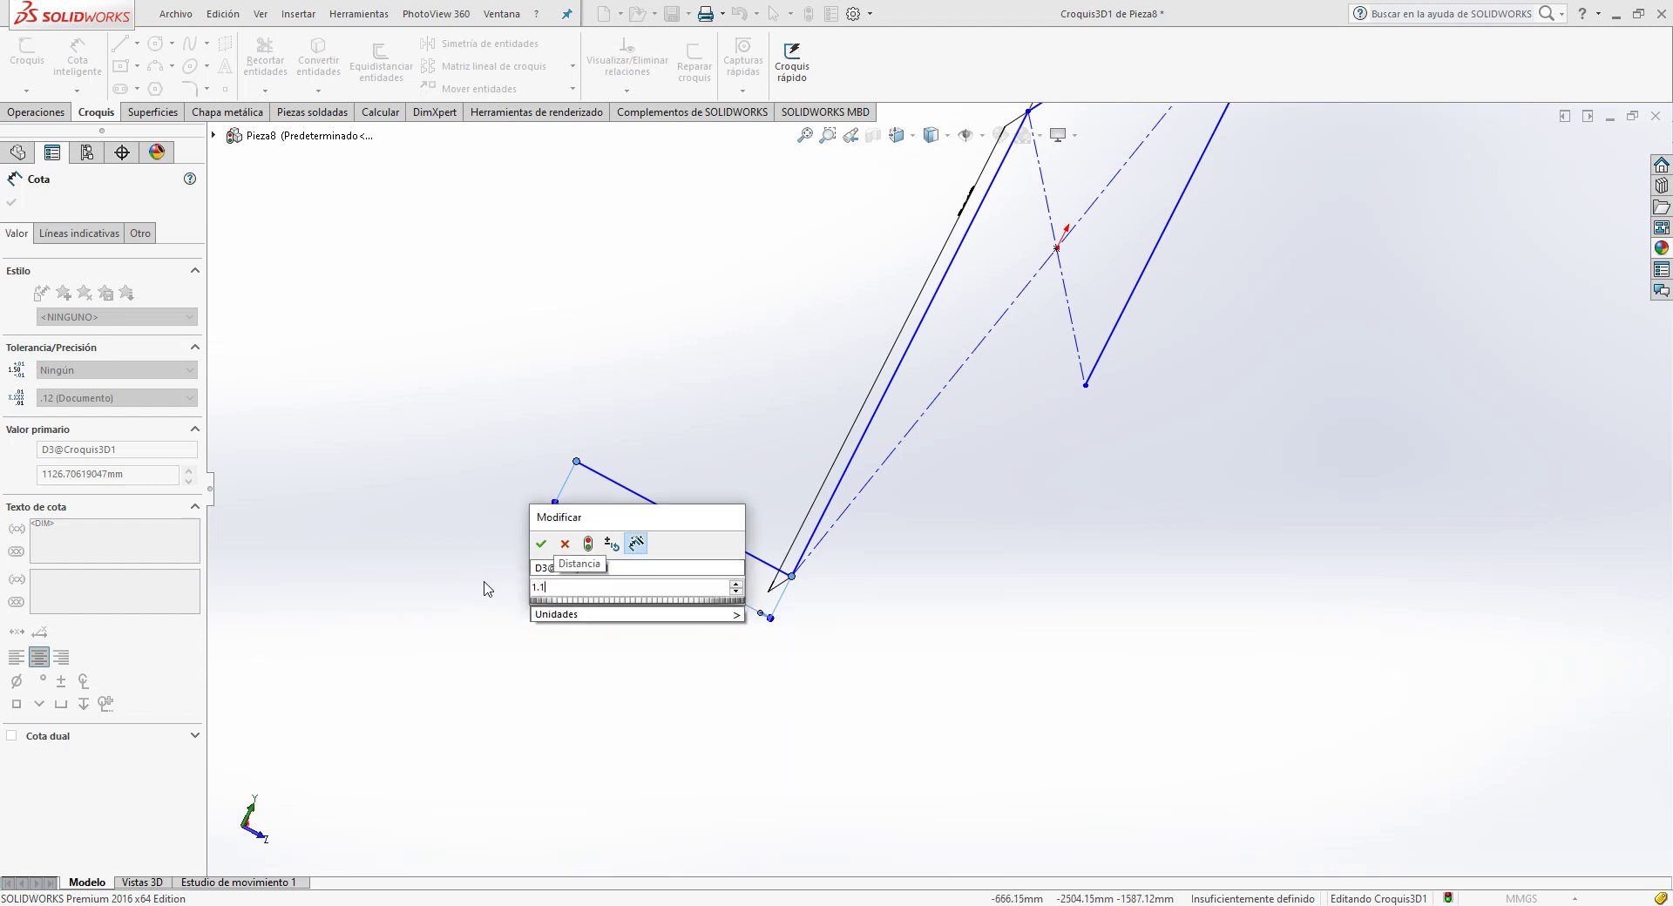
pyautogui.click(653, 618)
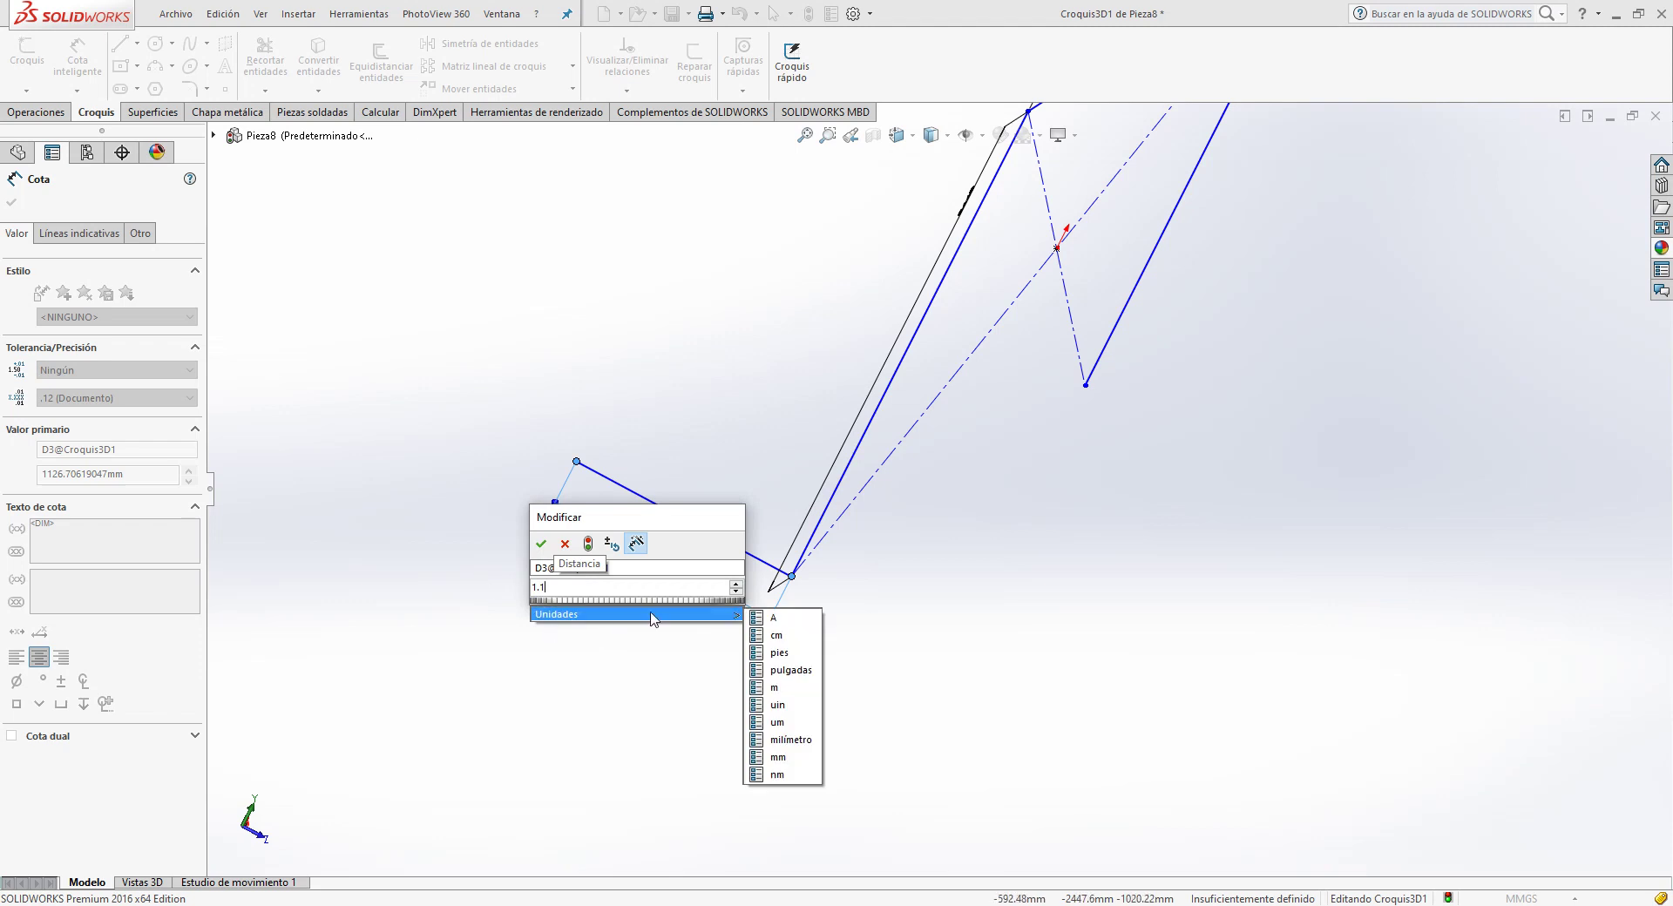
pyautogui.click(769, 689)
pyautogui.click(541, 546)
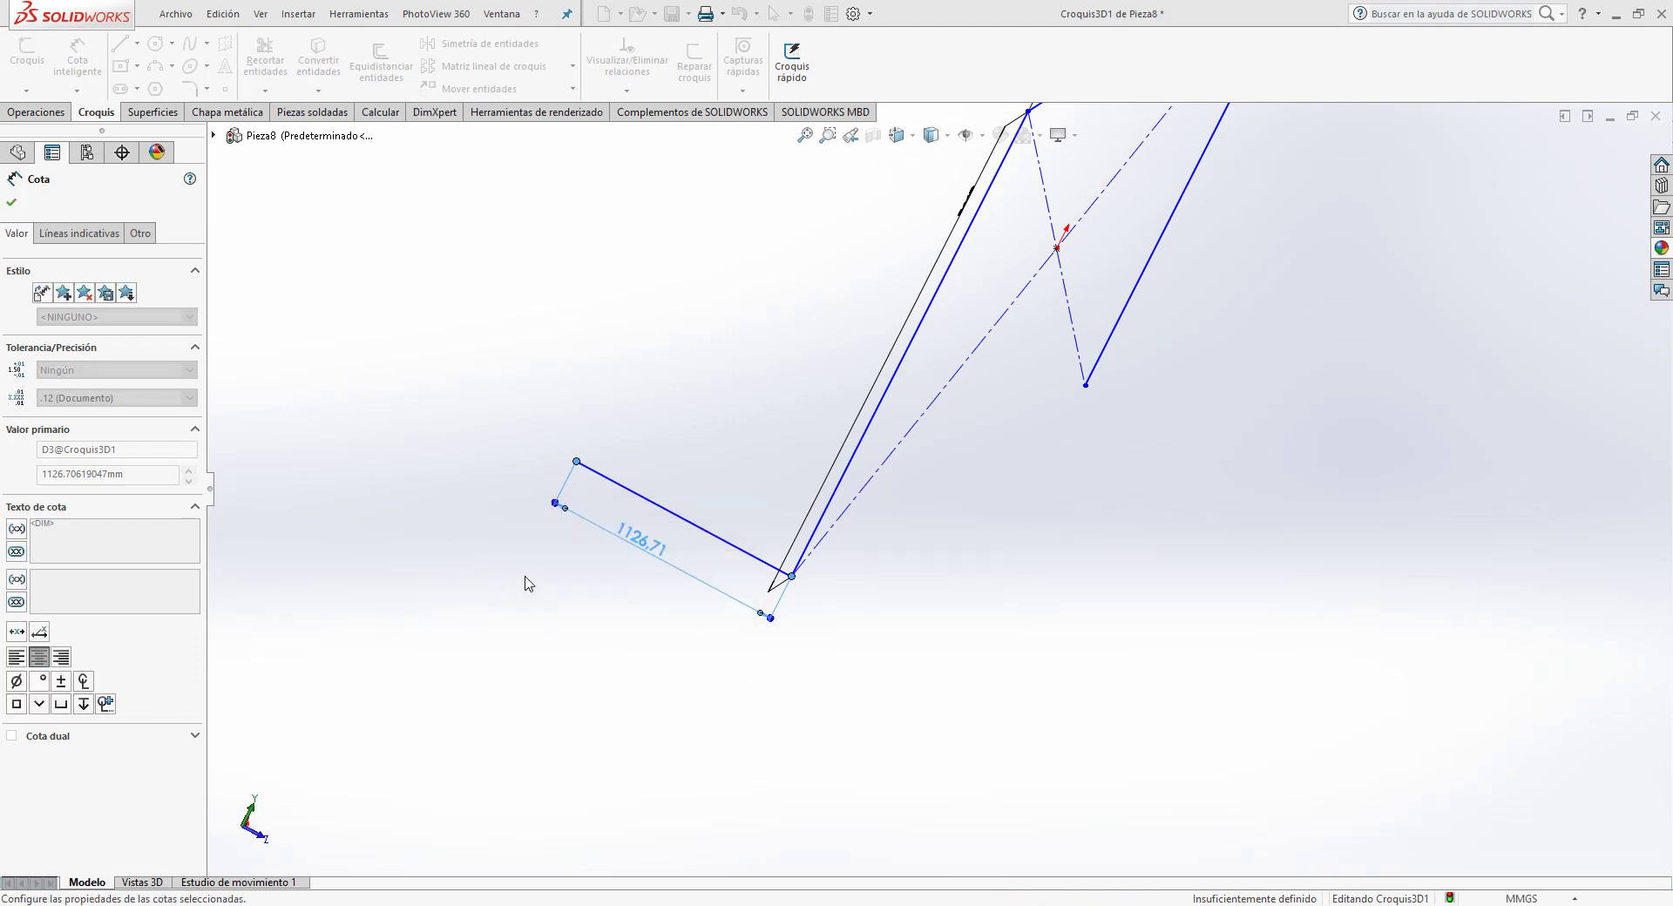
pyautogui.moveTo(553, 587)
pyautogui.mouseDown(button='middle')
pyautogui.moveTo(1008, 572)
pyautogui.moveTo(959, 519)
pyautogui.moveTo(665, 512)
pyautogui.moveTo(684, 609)
pyautogui.moveTo(695, 590)
pyautogui.mouseUp(button='middle')
pyautogui.keyDown('ctrl'); pyautogui.moveTo(1473, 593); pyautogui.dragTo(1210, 534, button='middle'); pyautogui.keyUp('ctrl')
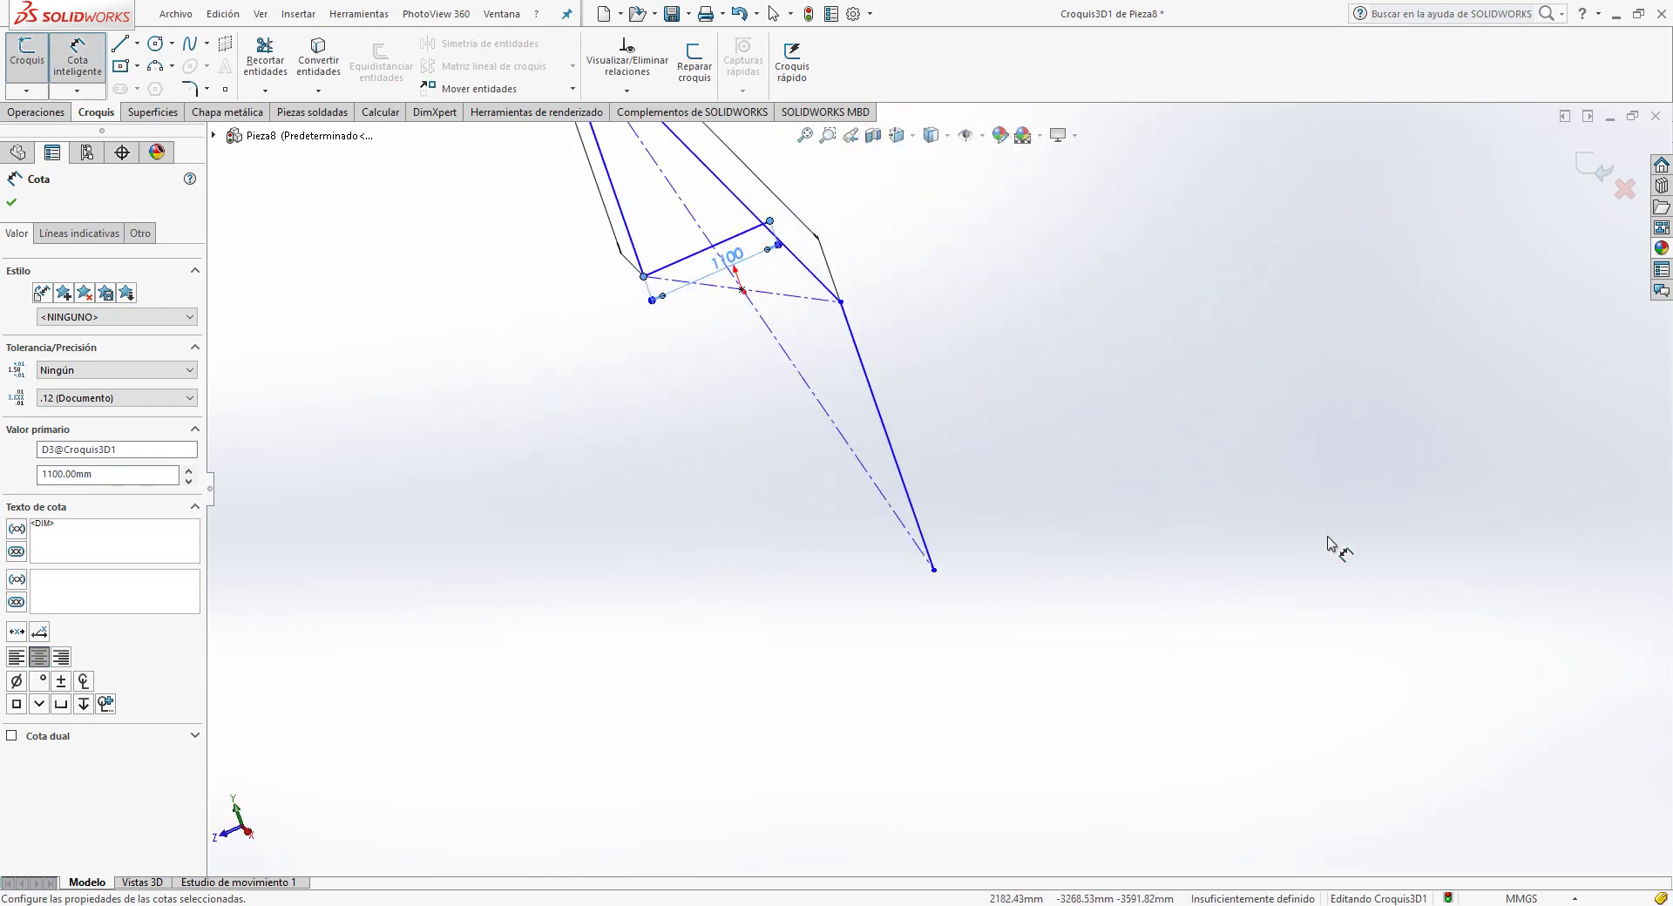
# Step: Draw a short line from the path's lower open end
pyautogui.click(121, 45)
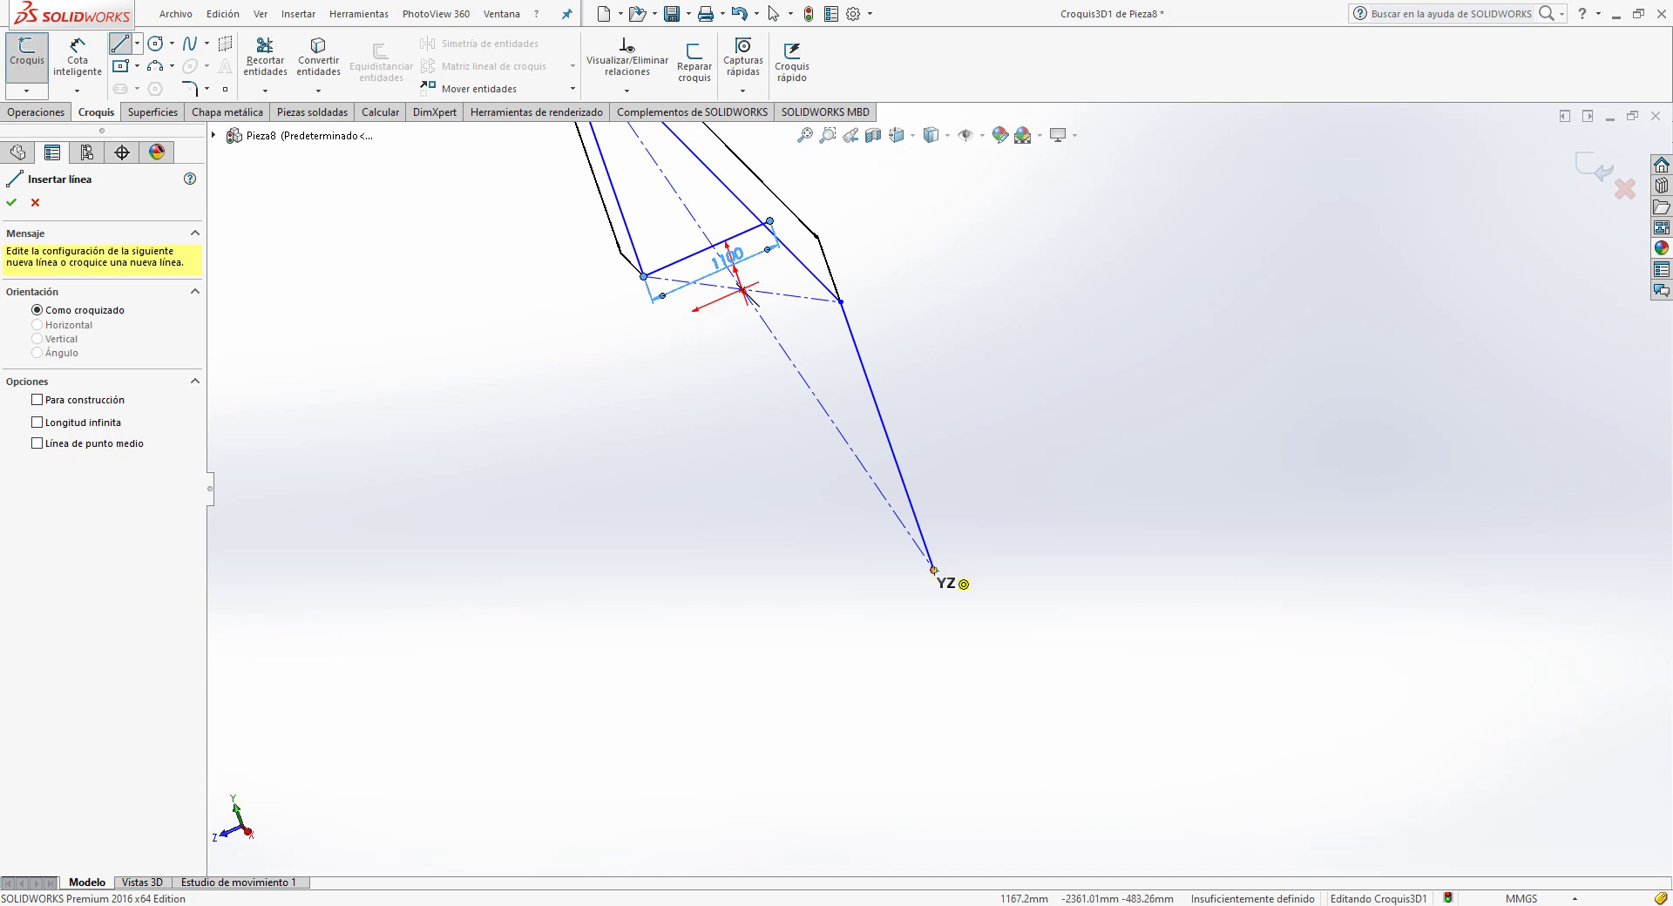
pyautogui.click(934, 571)
pyautogui.scroll(-3, 1024, 562)
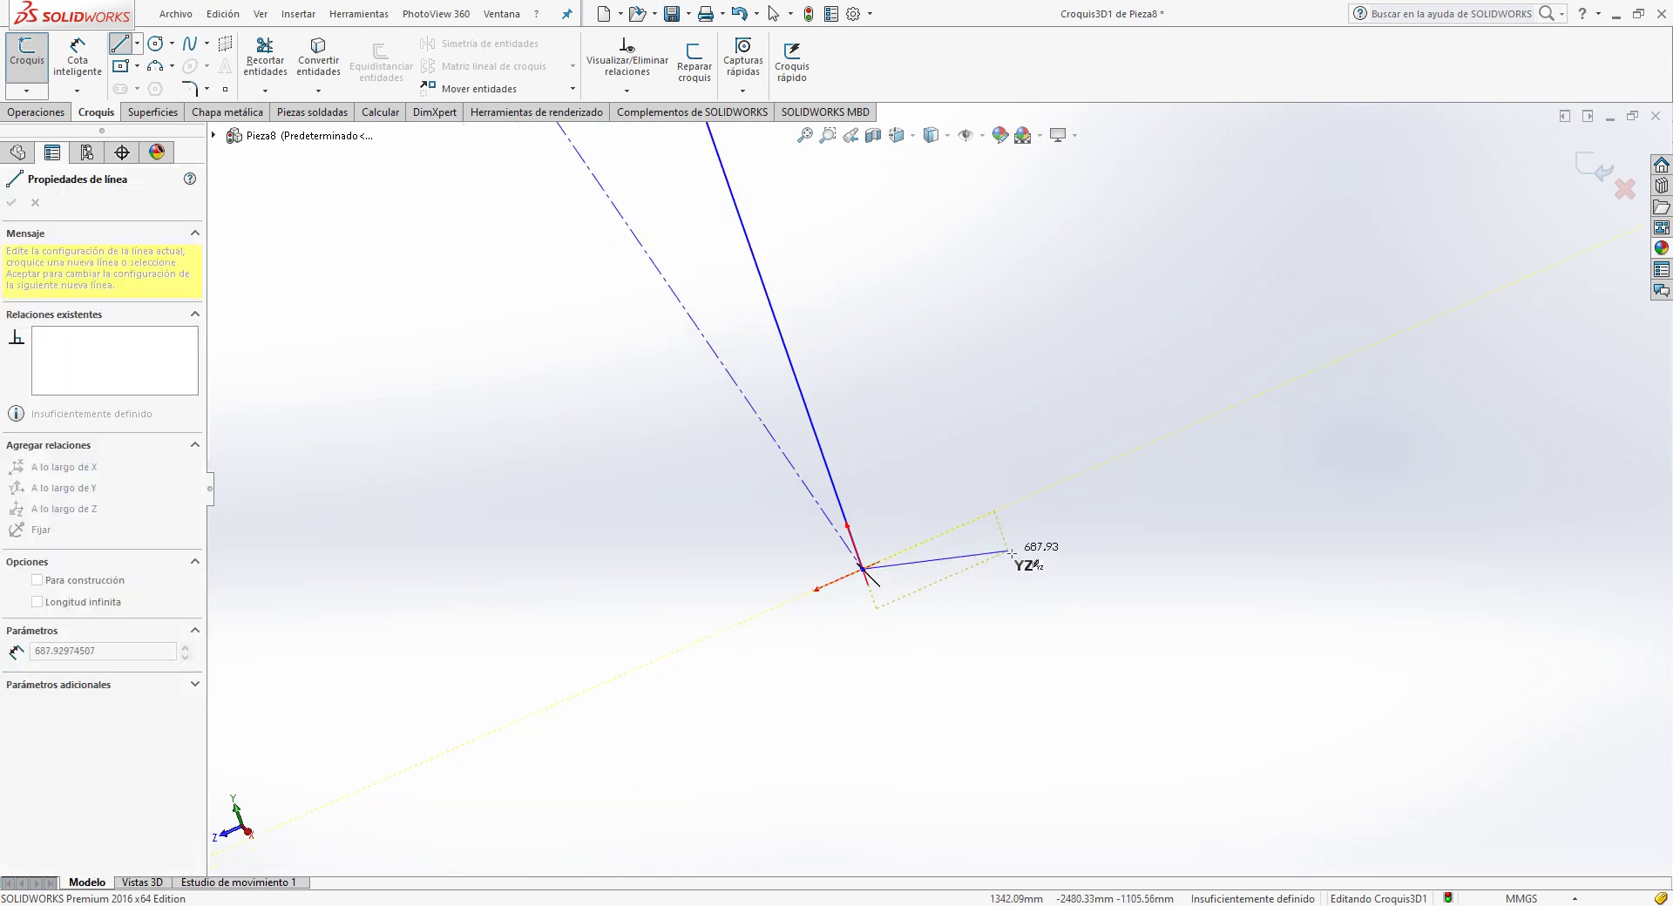
pyautogui.click(1208, 417)
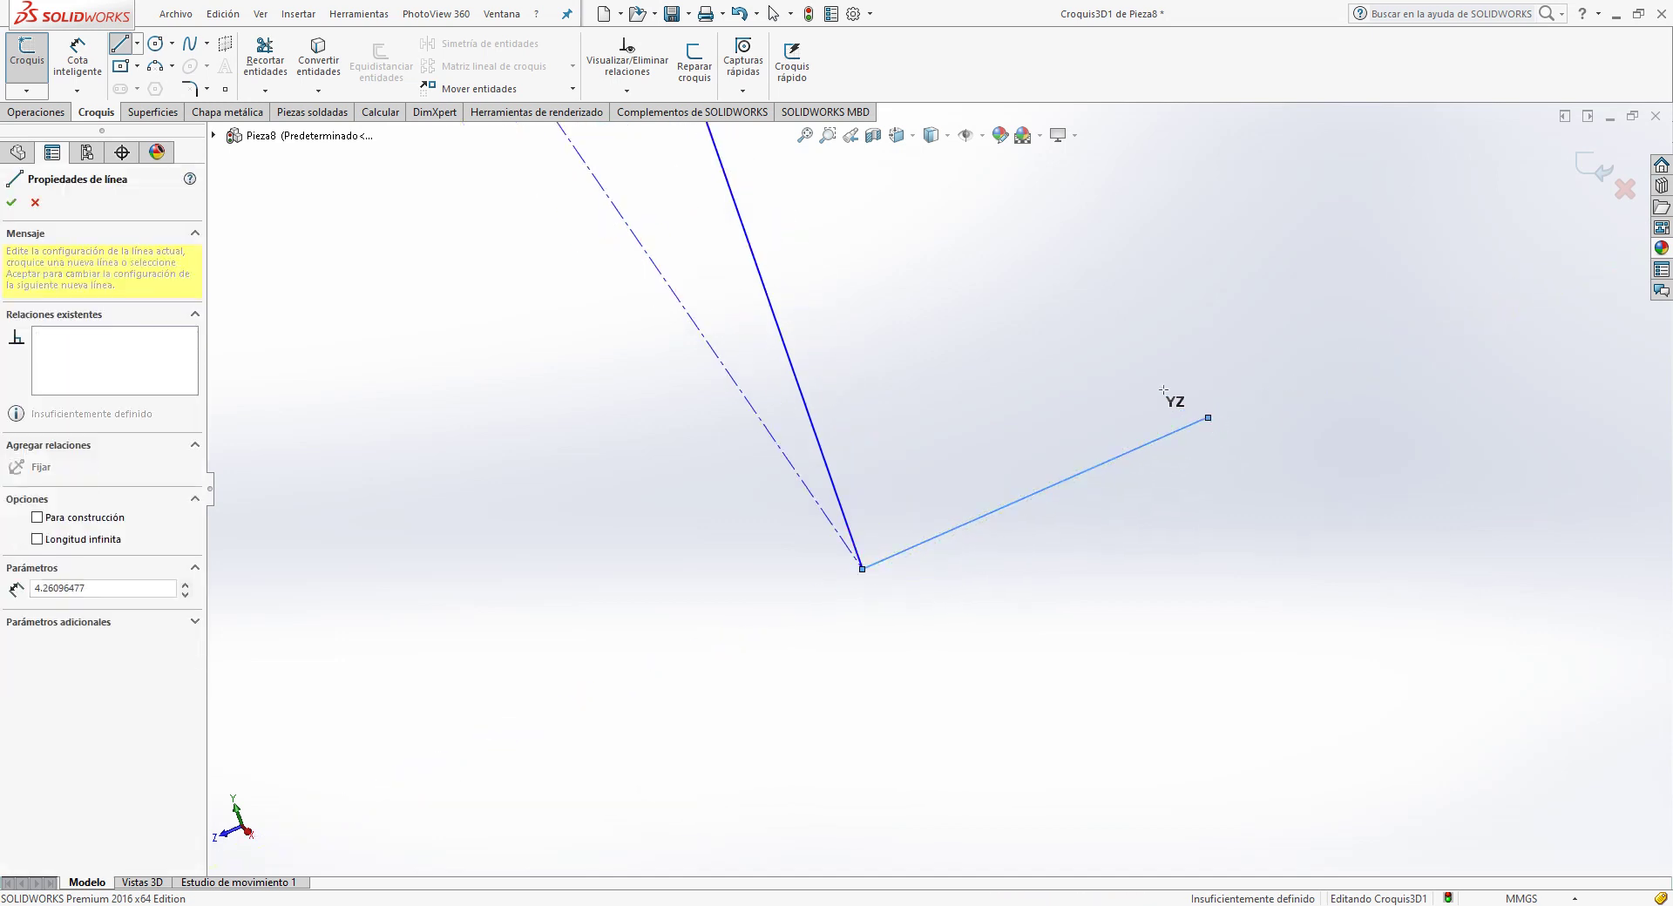
# Step: Dimension the short line to 1.1 m (1100 mm)
pyautogui.click(88, 73)
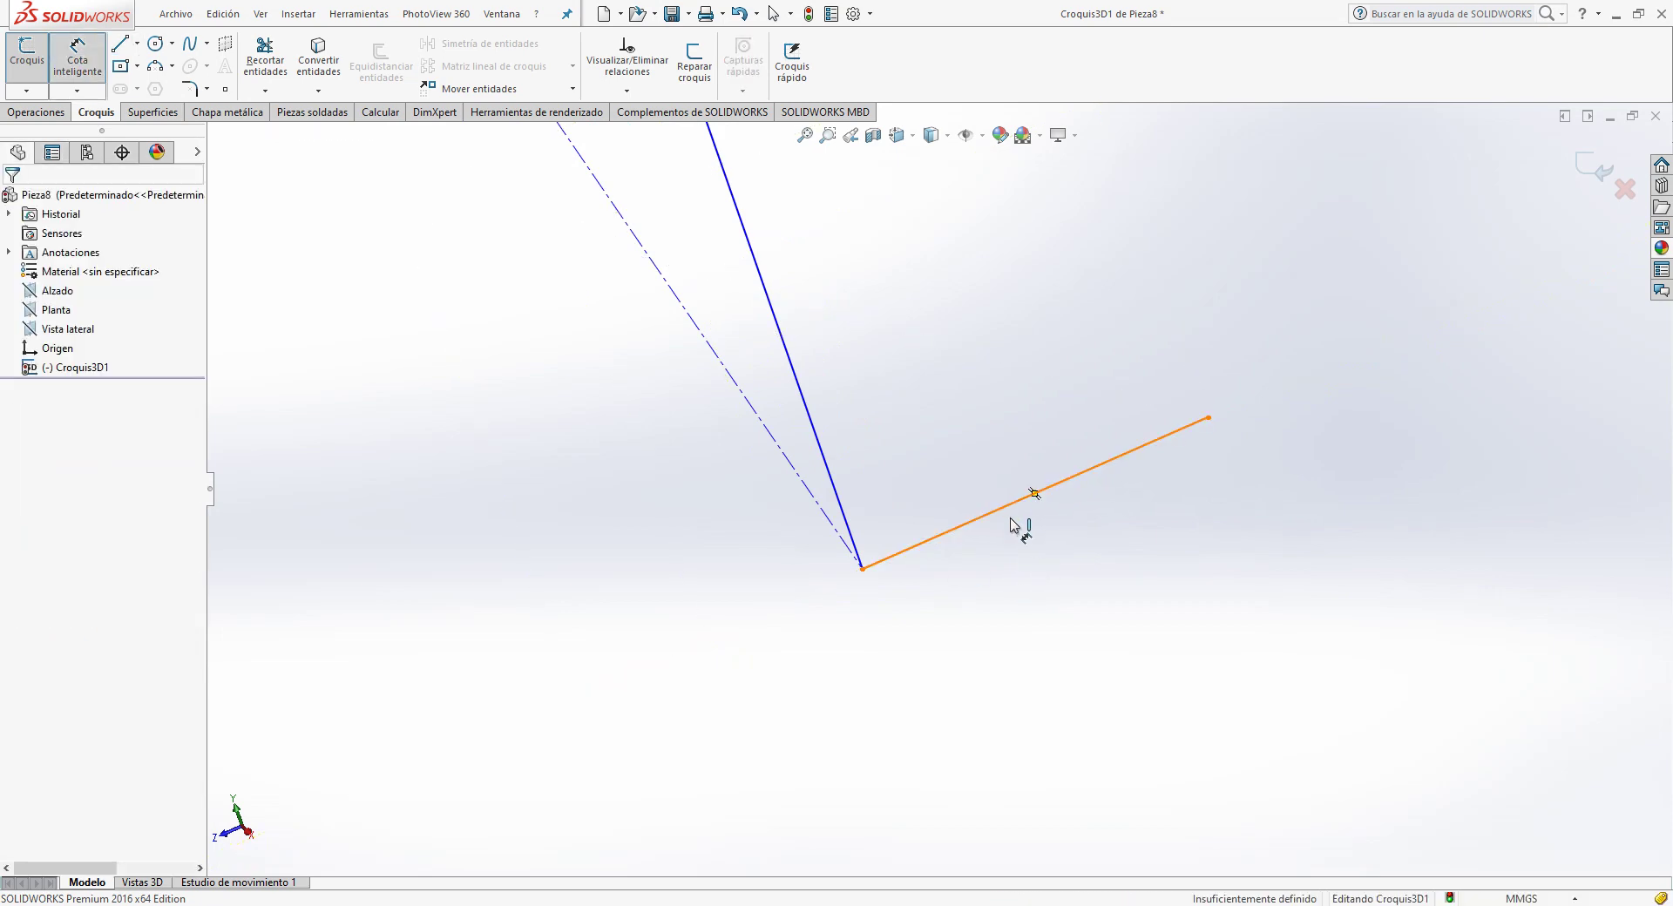
pyautogui.click(1015, 520)
pyautogui.click(1018, 558)
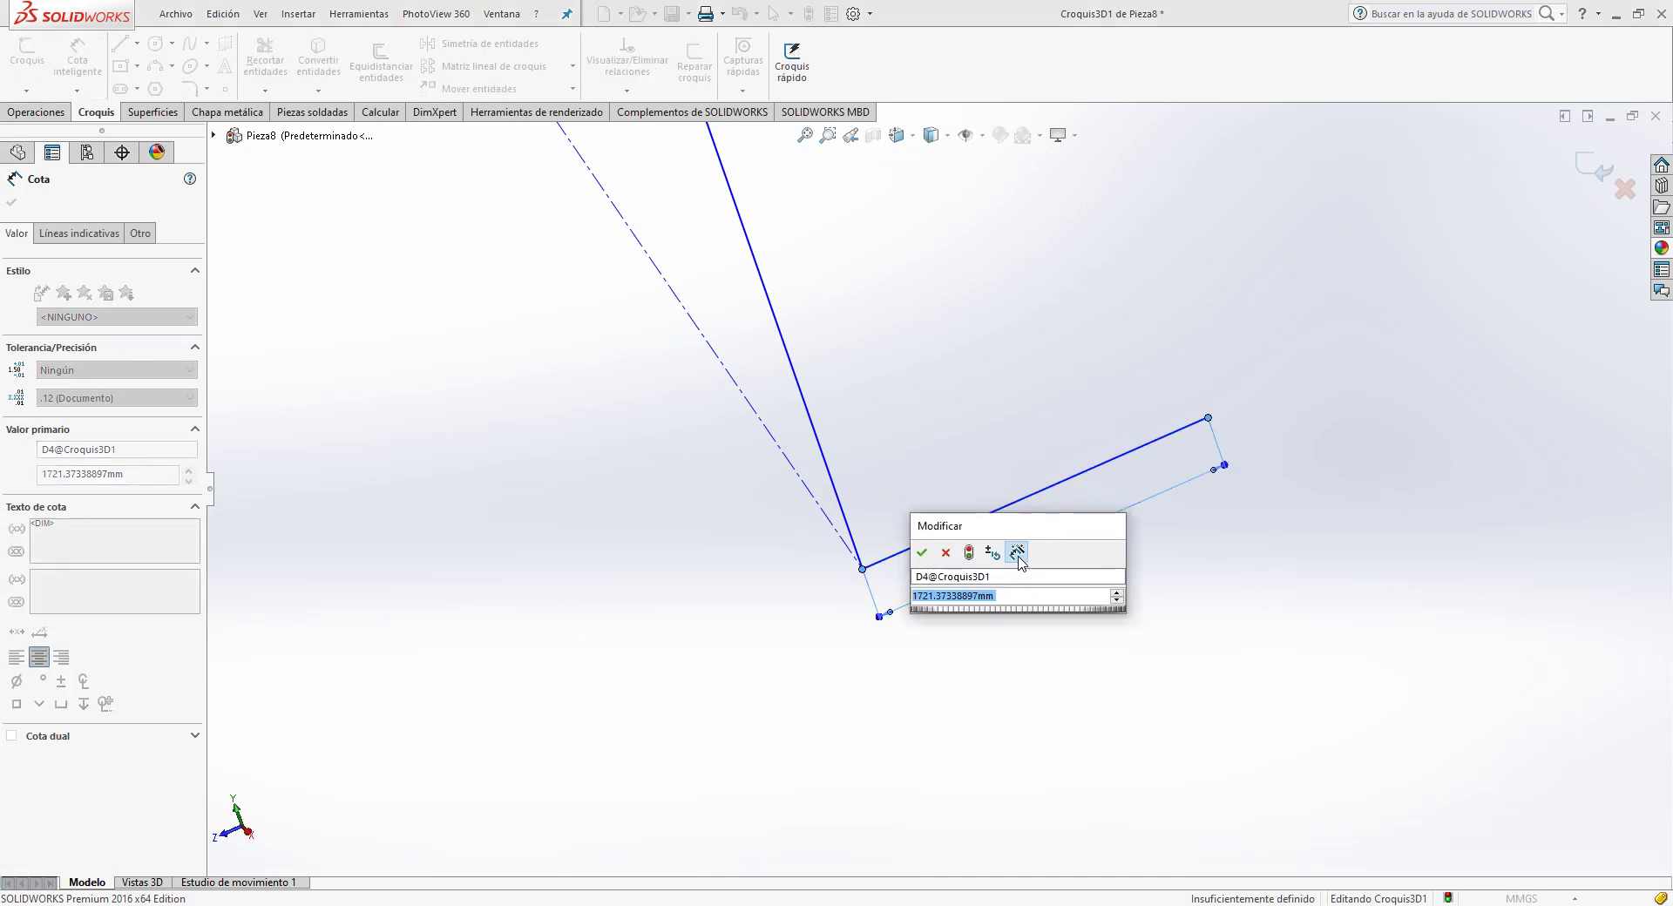
pyautogui.write('1.1')
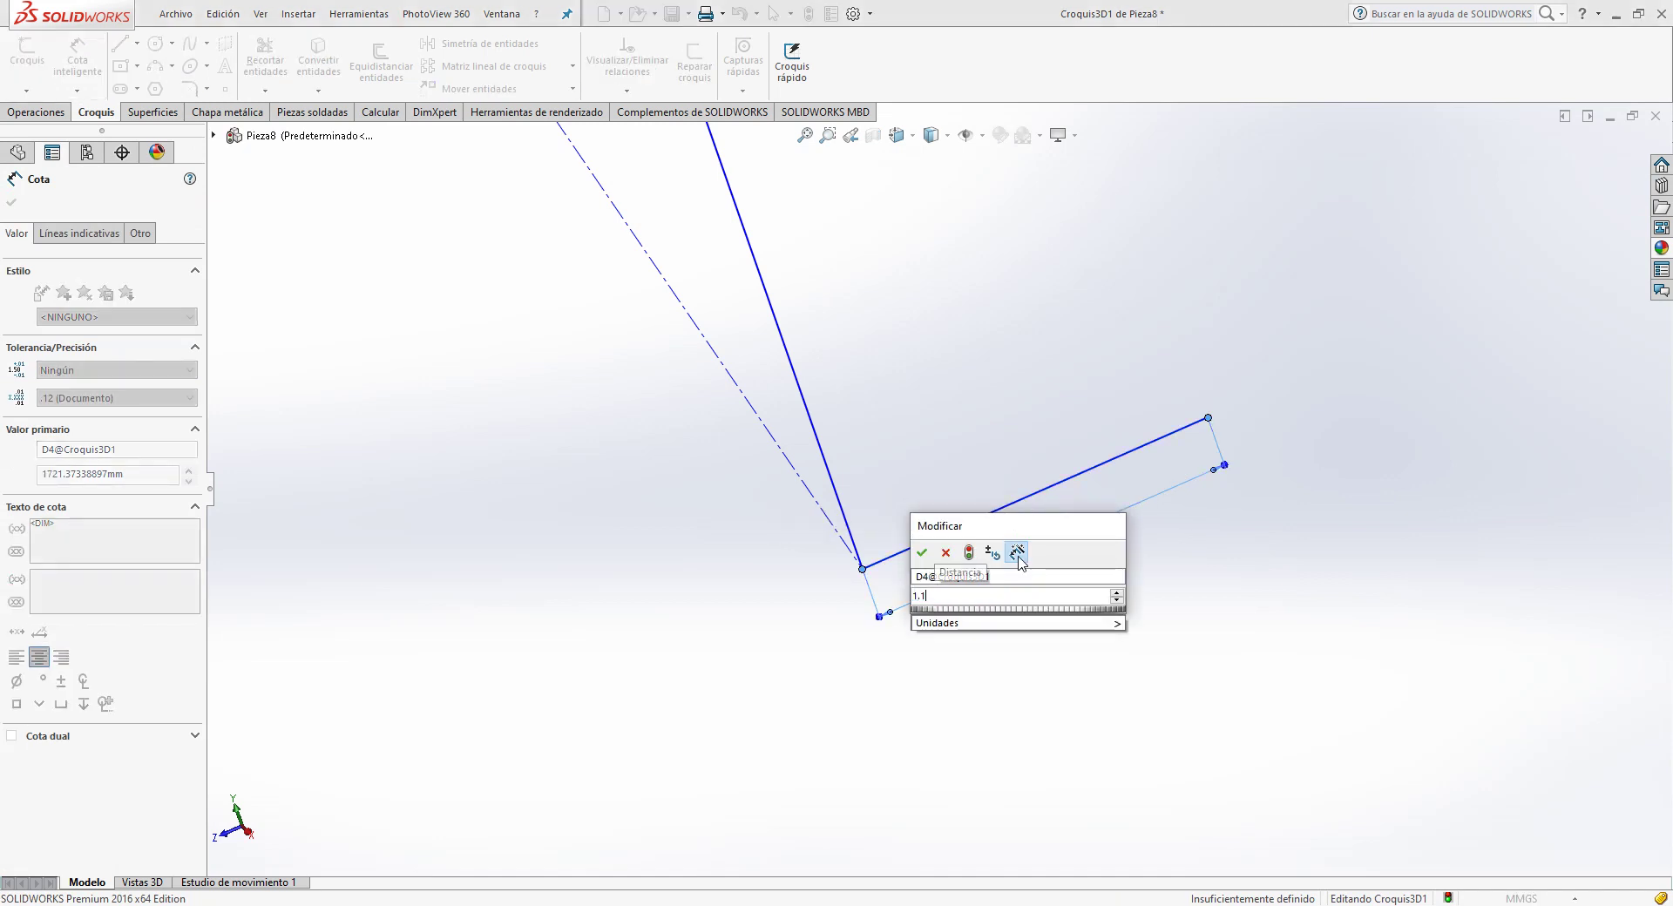
pyautogui.click(1156, 696)
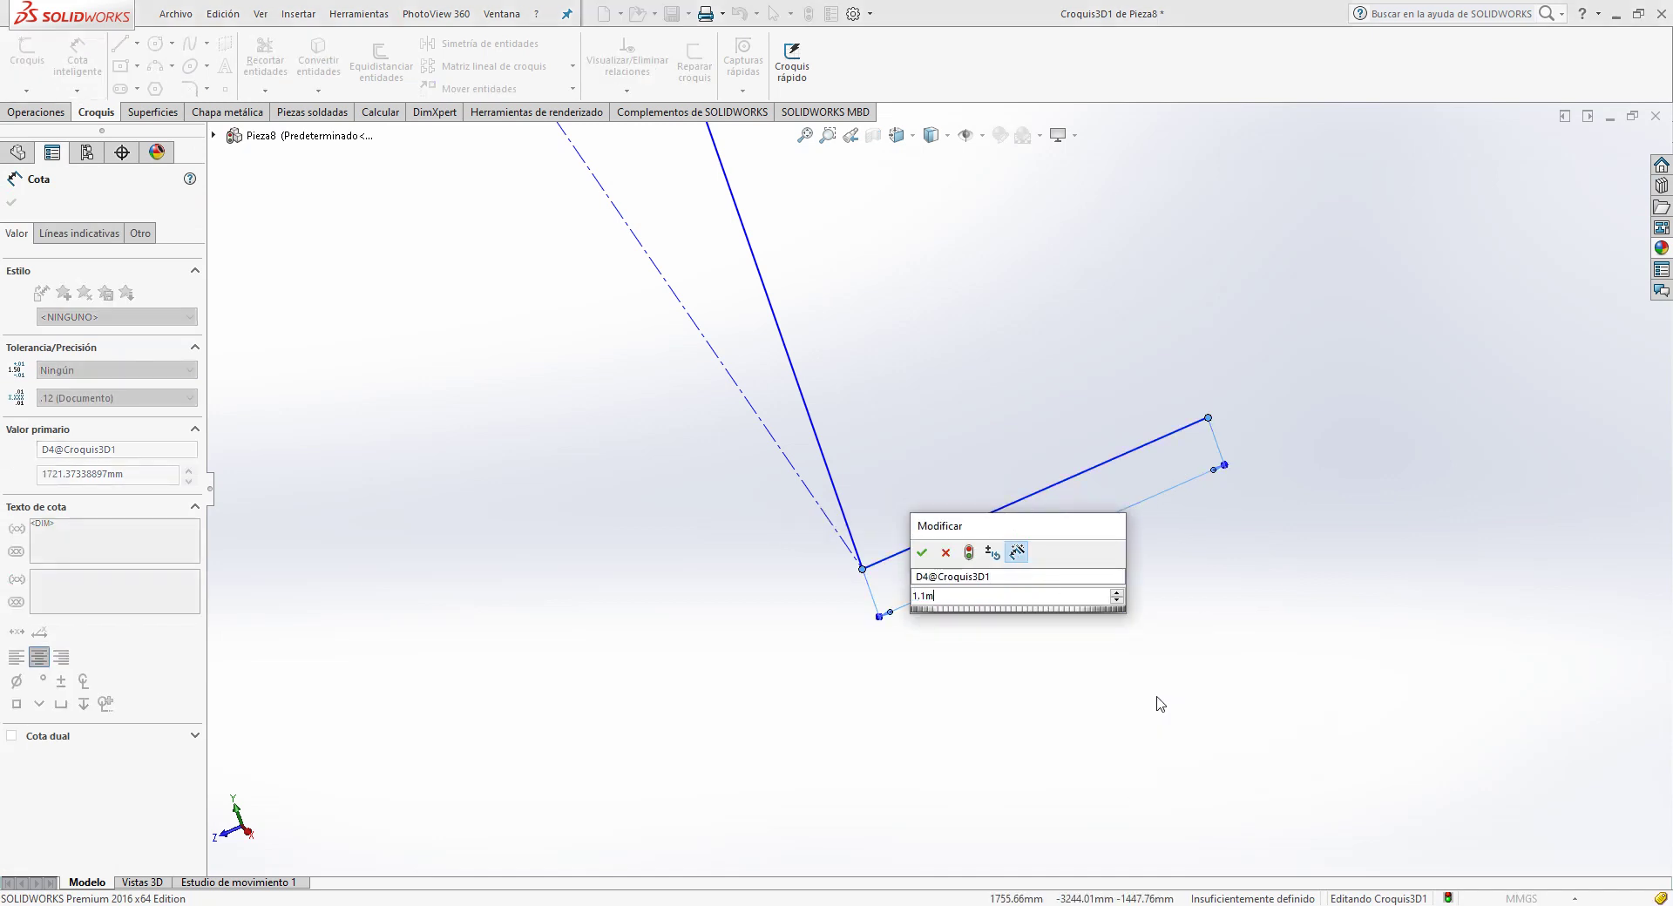
pyautogui.click(922, 554)
pyautogui.moveTo(906, 558)
pyautogui.mouseDown(button='middle')
pyautogui.moveTo(779, 287)
pyautogui.moveTo(811, 526)
pyautogui.moveTo(907, 568)
pyautogui.mouseUp(button='middle')
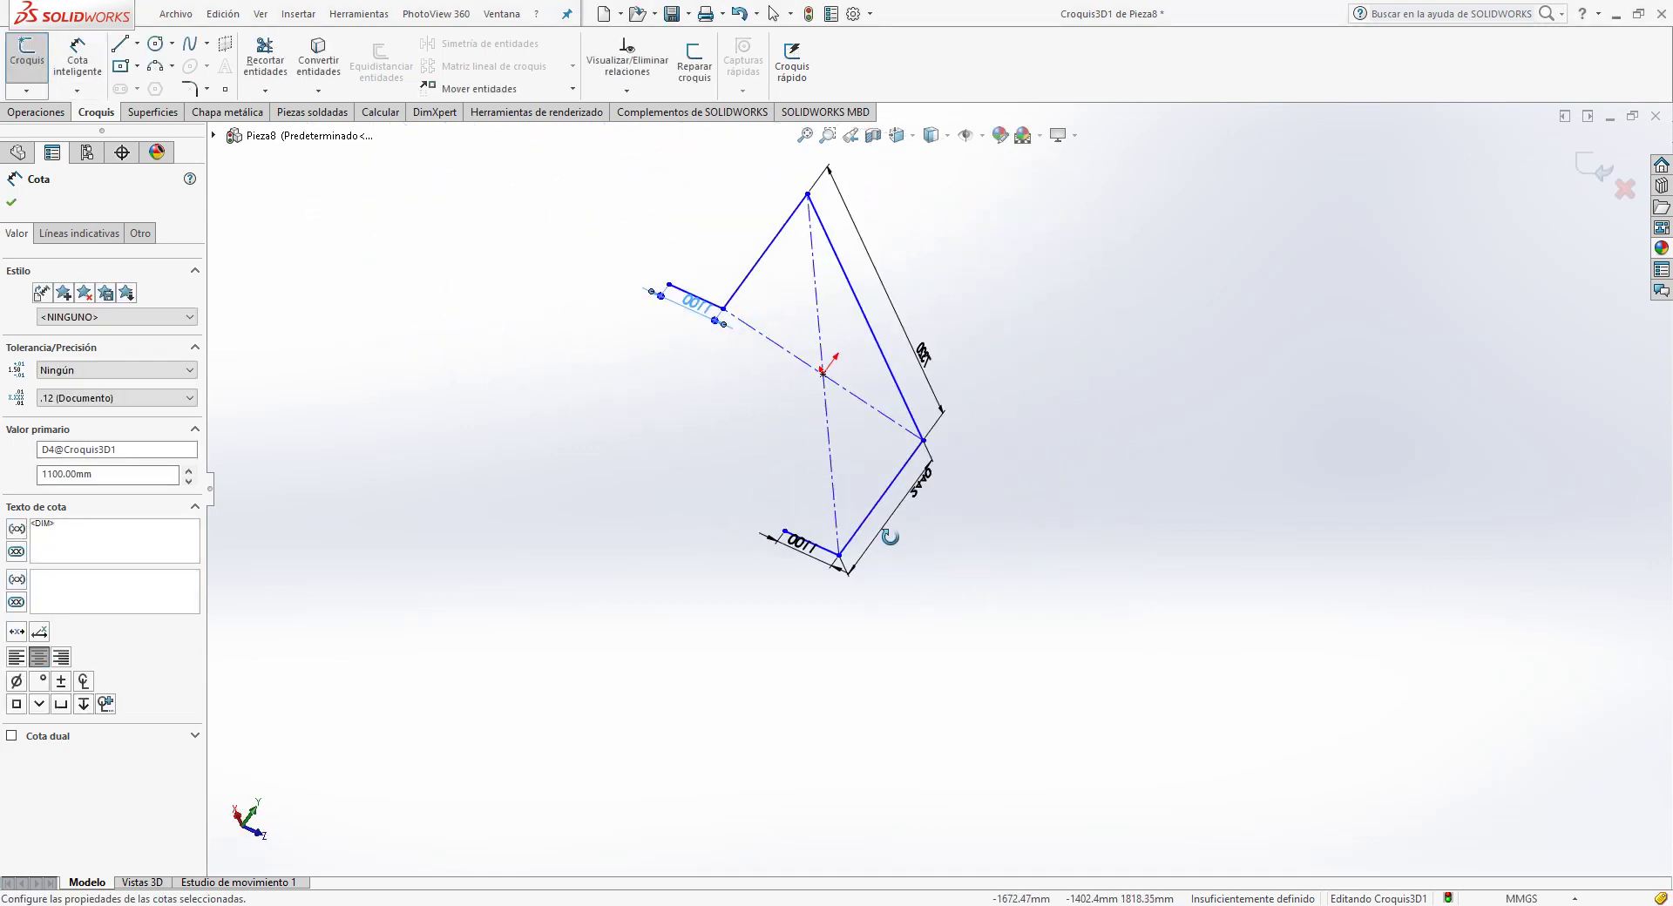
pyautogui.scroll(-2, 929, 322)
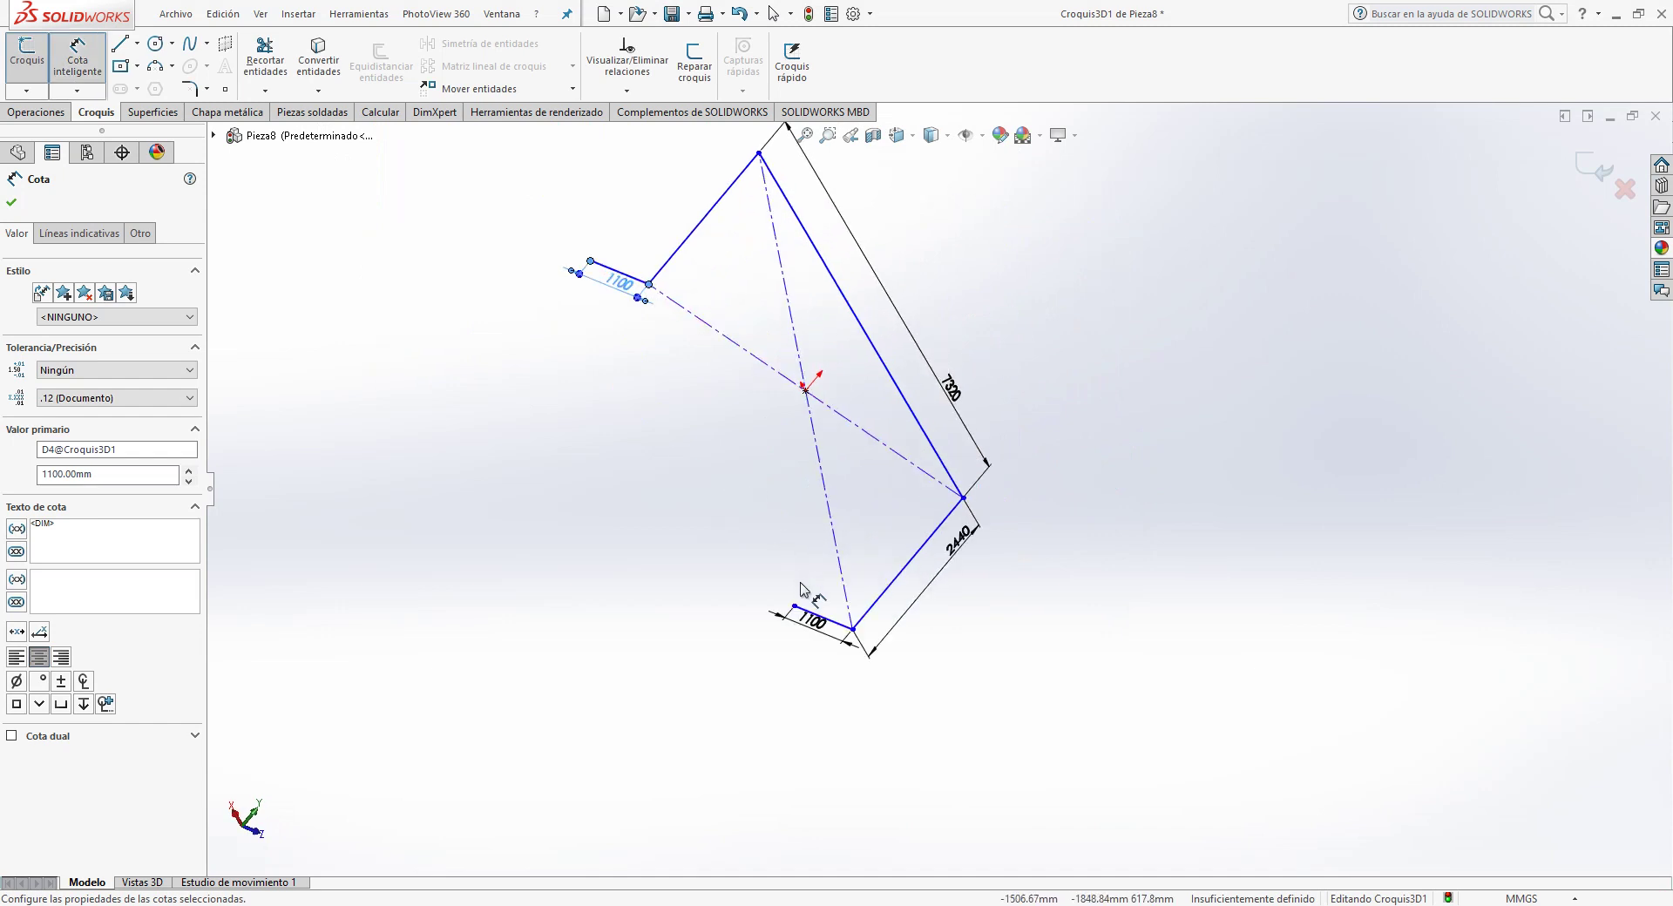
# Step: Close the dimension settings and orbit and zoom to check the whole path
pyautogui.click(10, 204)
pyautogui.scroll(-1, 718, 541)
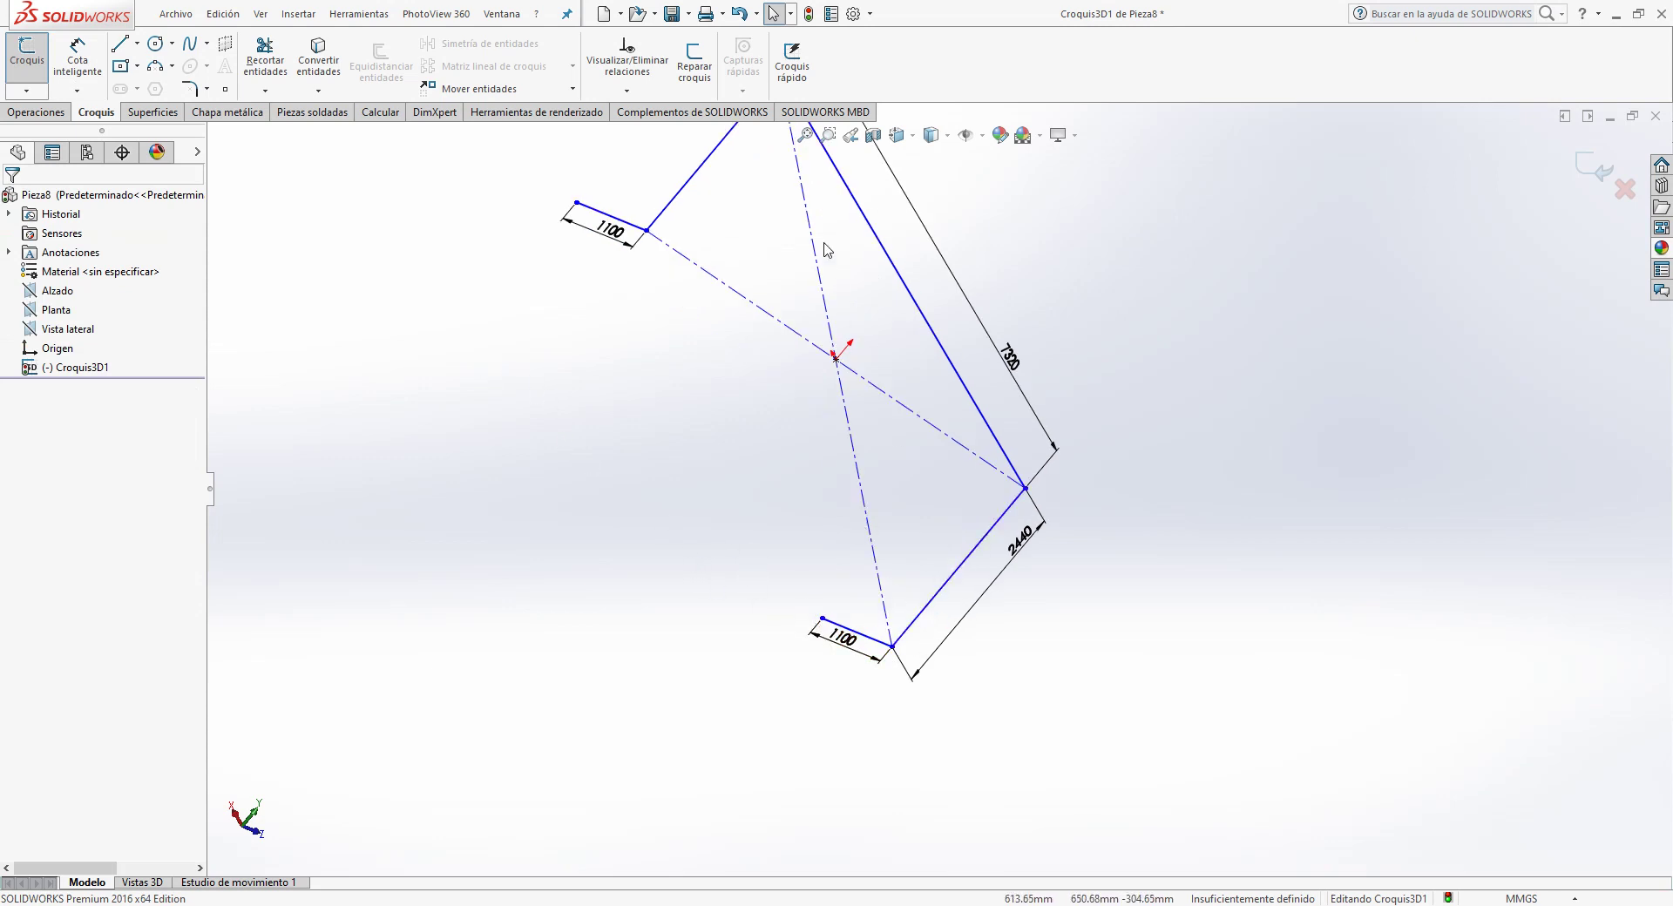
pyautogui.moveTo(766, 600)
pyautogui.mouseDown(button='middle')
pyautogui.moveTo(1046, 420)
pyautogui.moveTo(945, 474)
pyautogui.moveTo(988, 492)
pyautogui.mouseUp(button='middle')
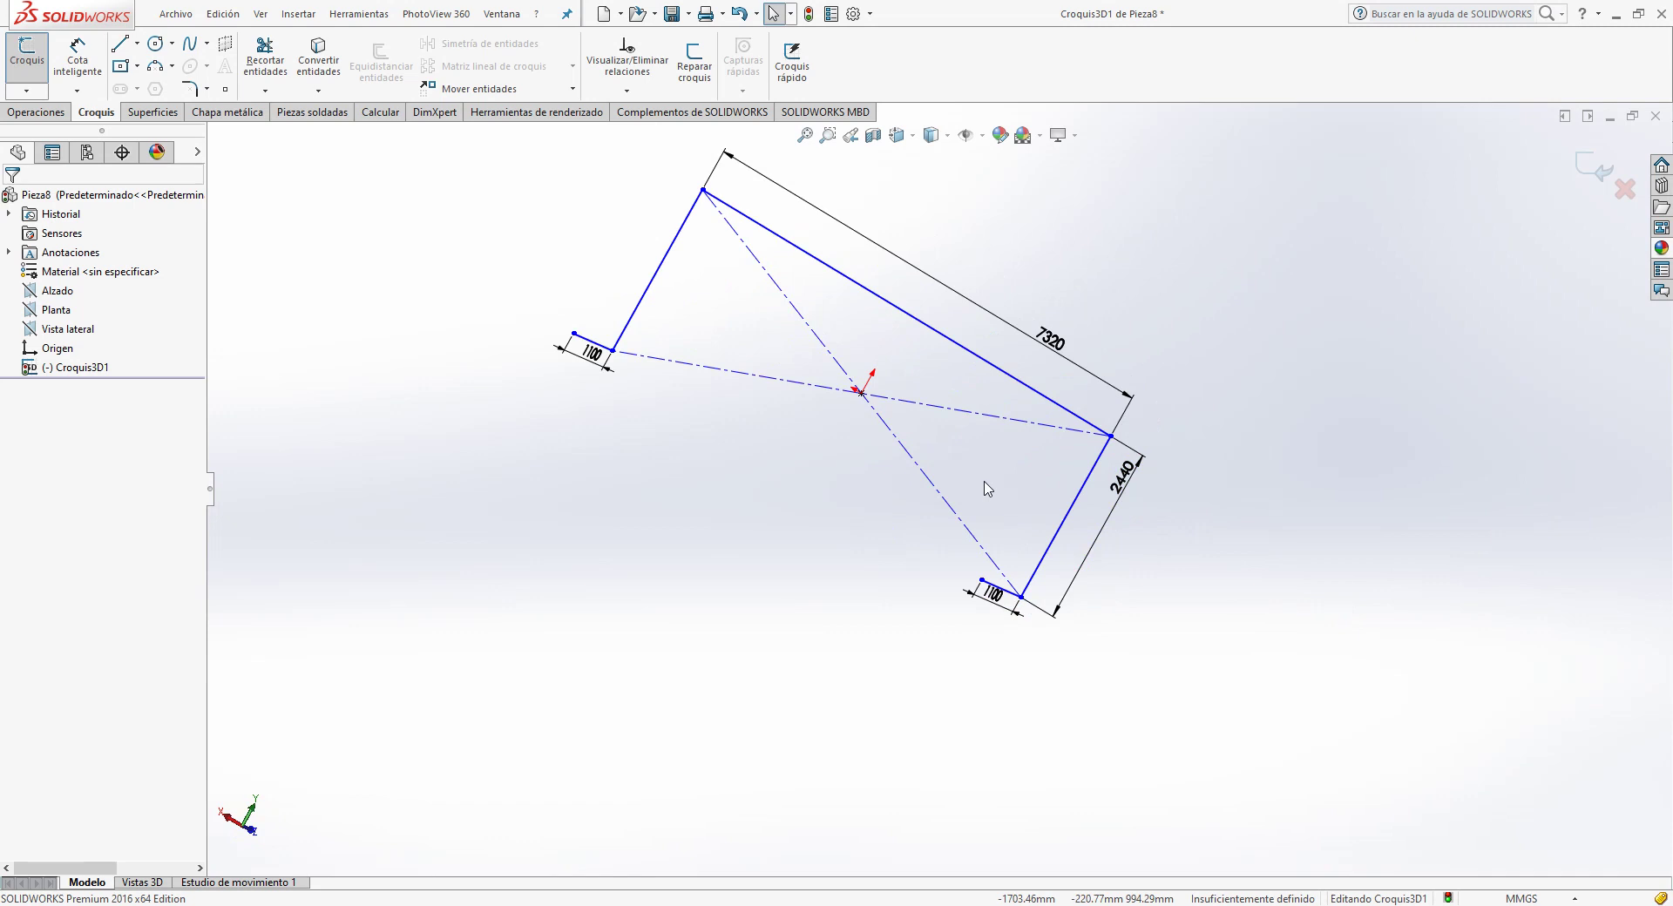
pyautogui.scroll(-3, 988, 489)
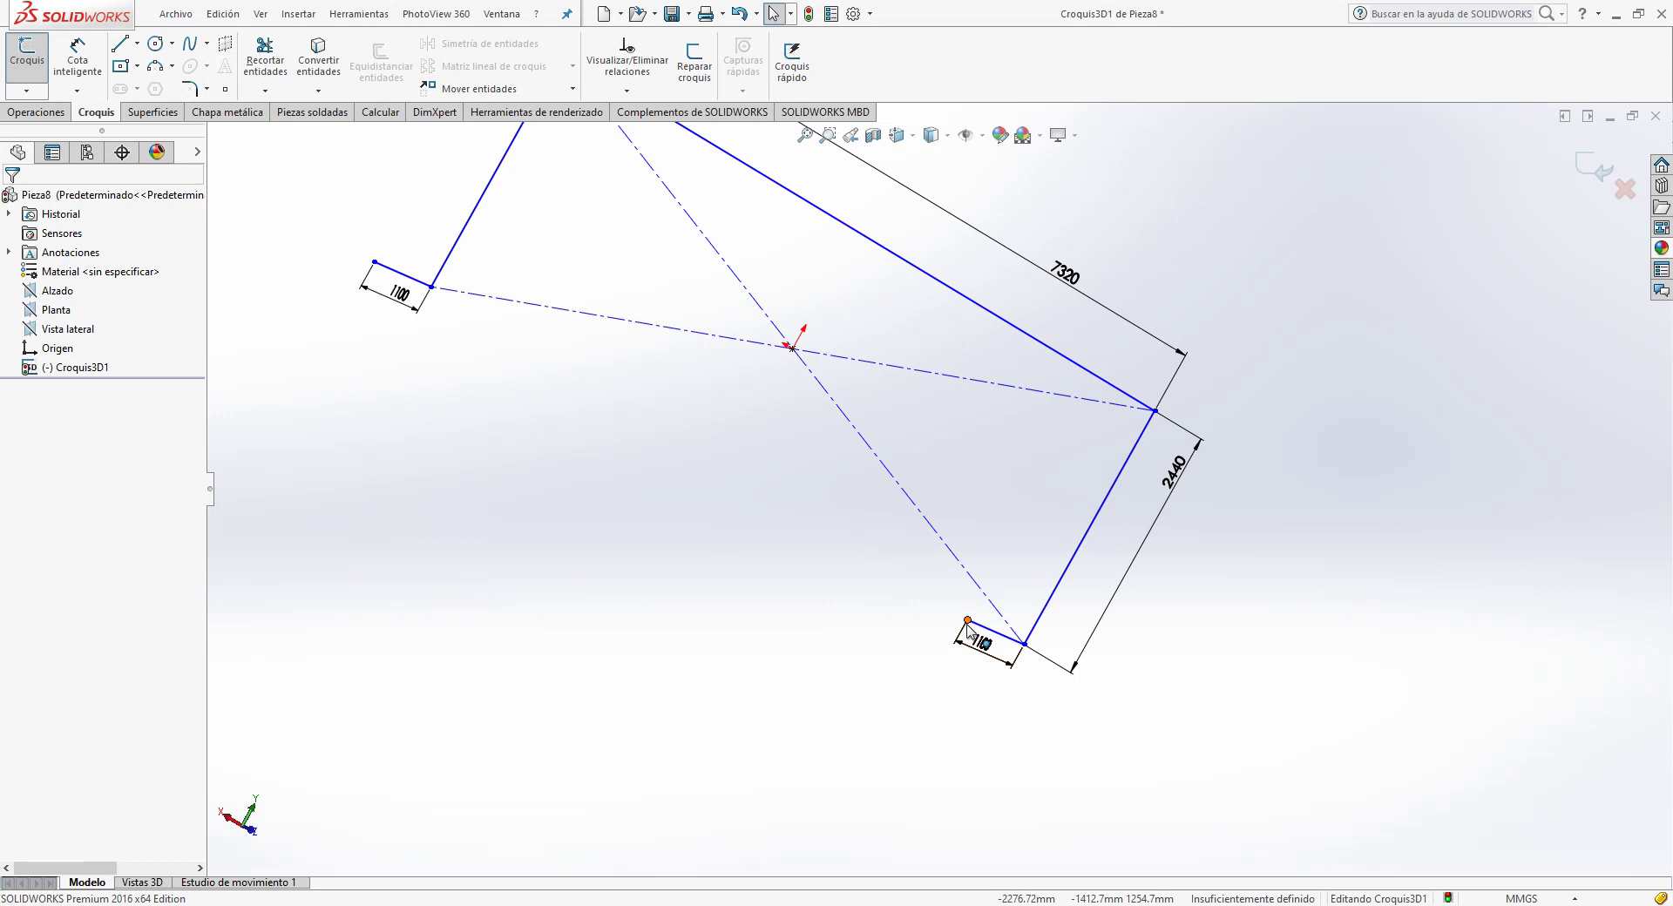
pyautogui.scroll(-3, 1039, 620)
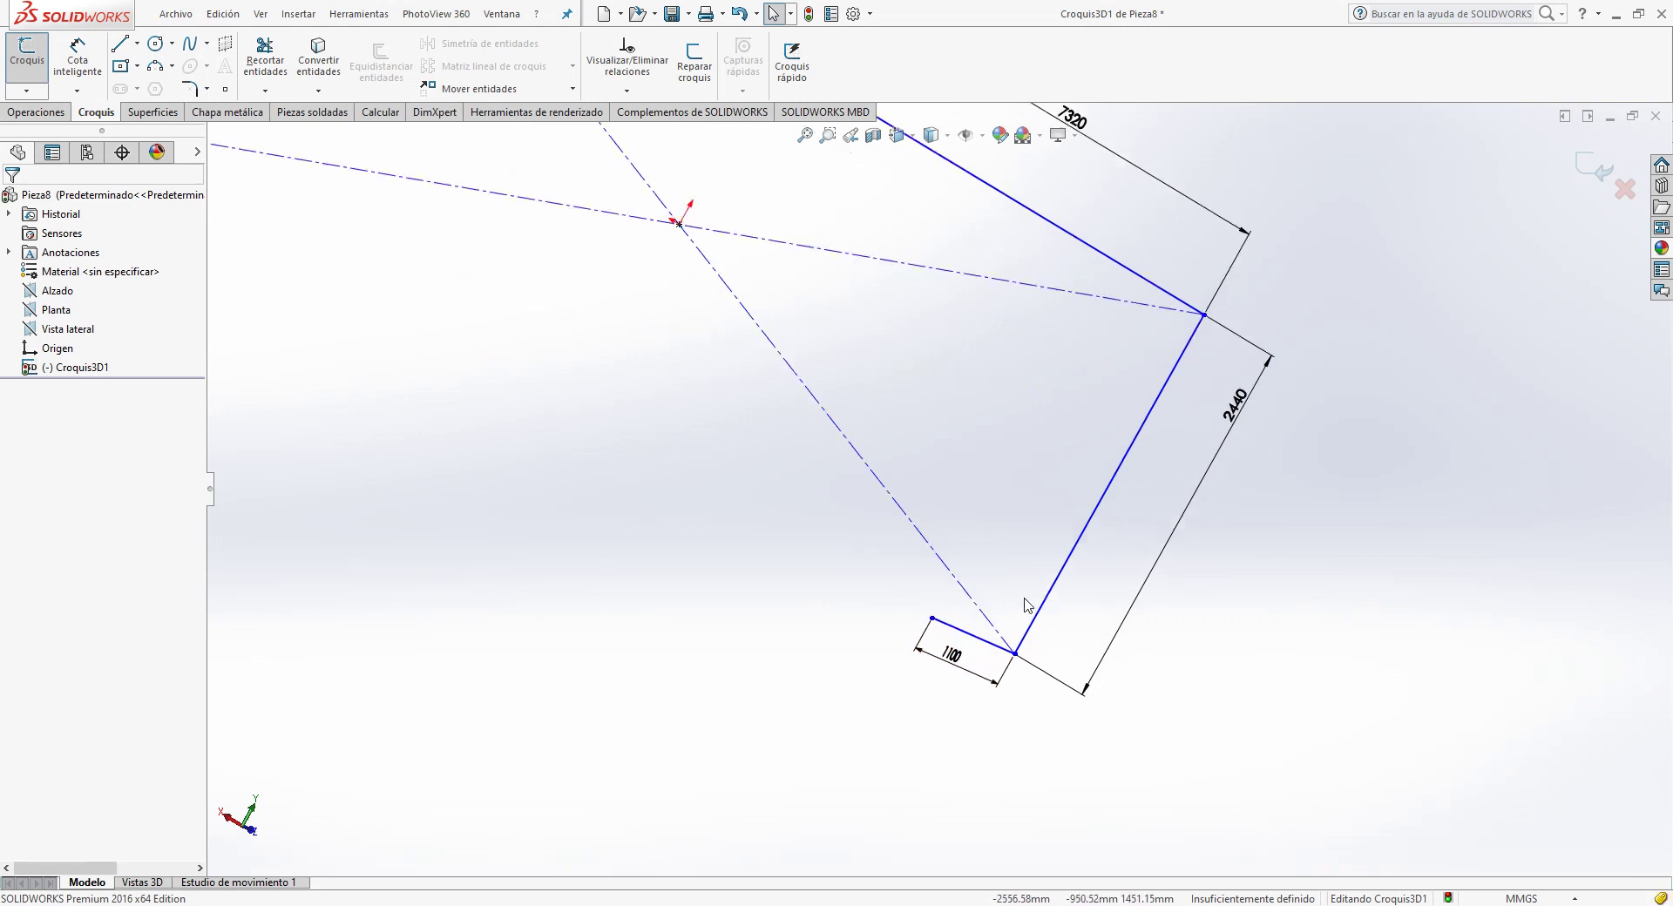
pyautogui.press('z')
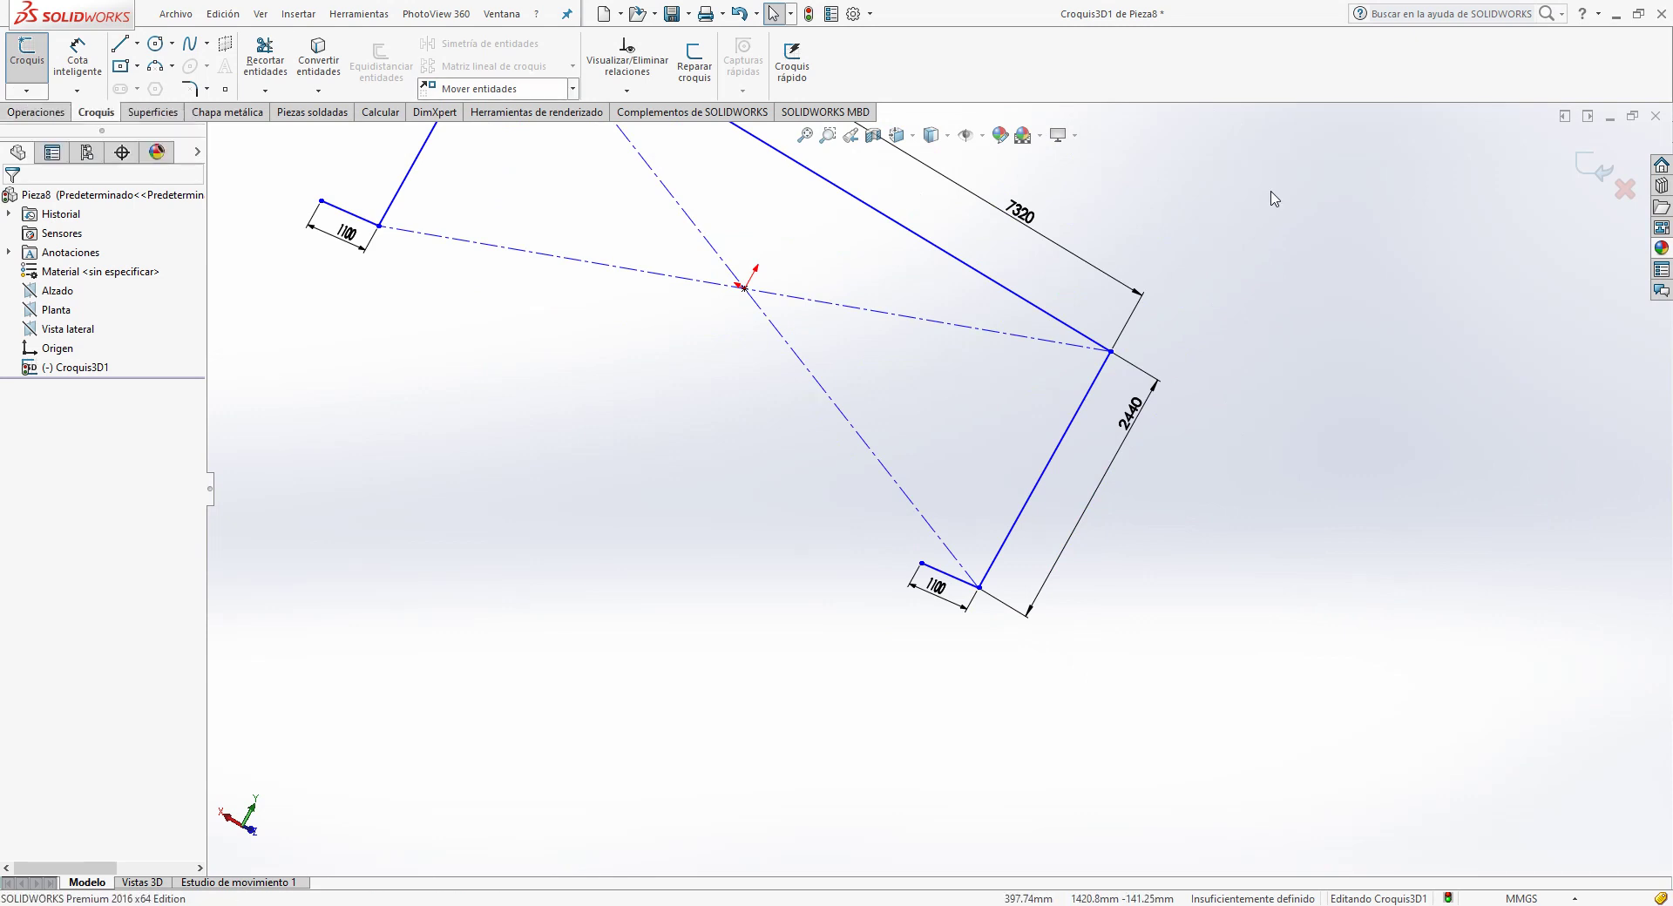
# Step: Exit the 3D sketch Croquis3D1
pyautogui.click(1585, 181)
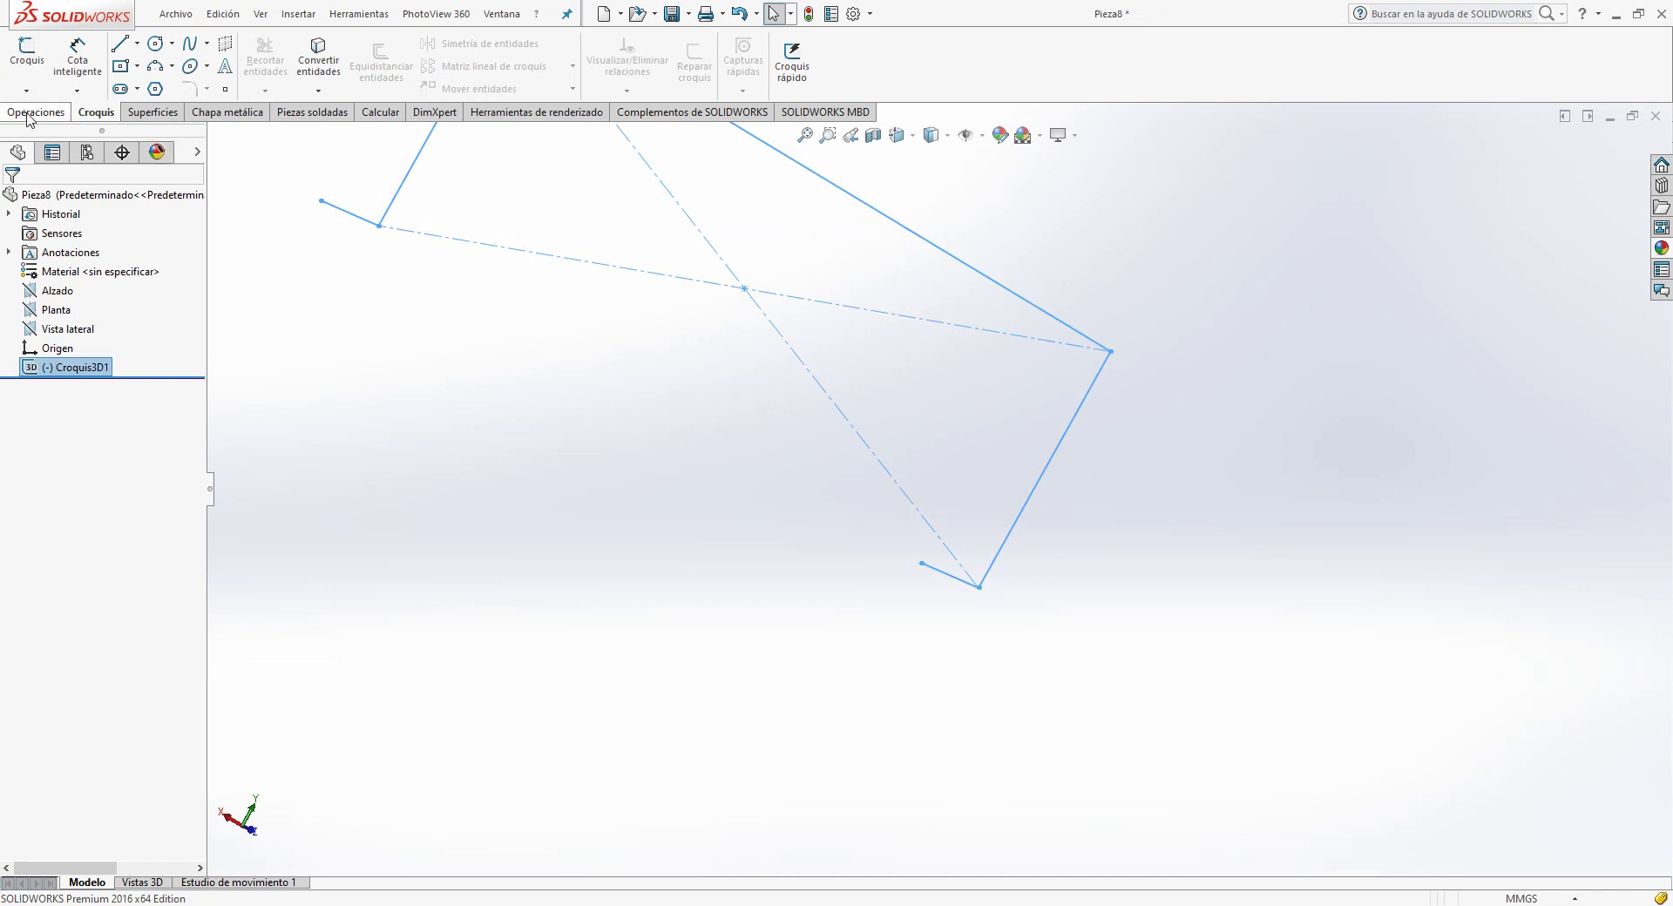
pyautogui.click(36, 112)
pyautogui.click(868, 88)
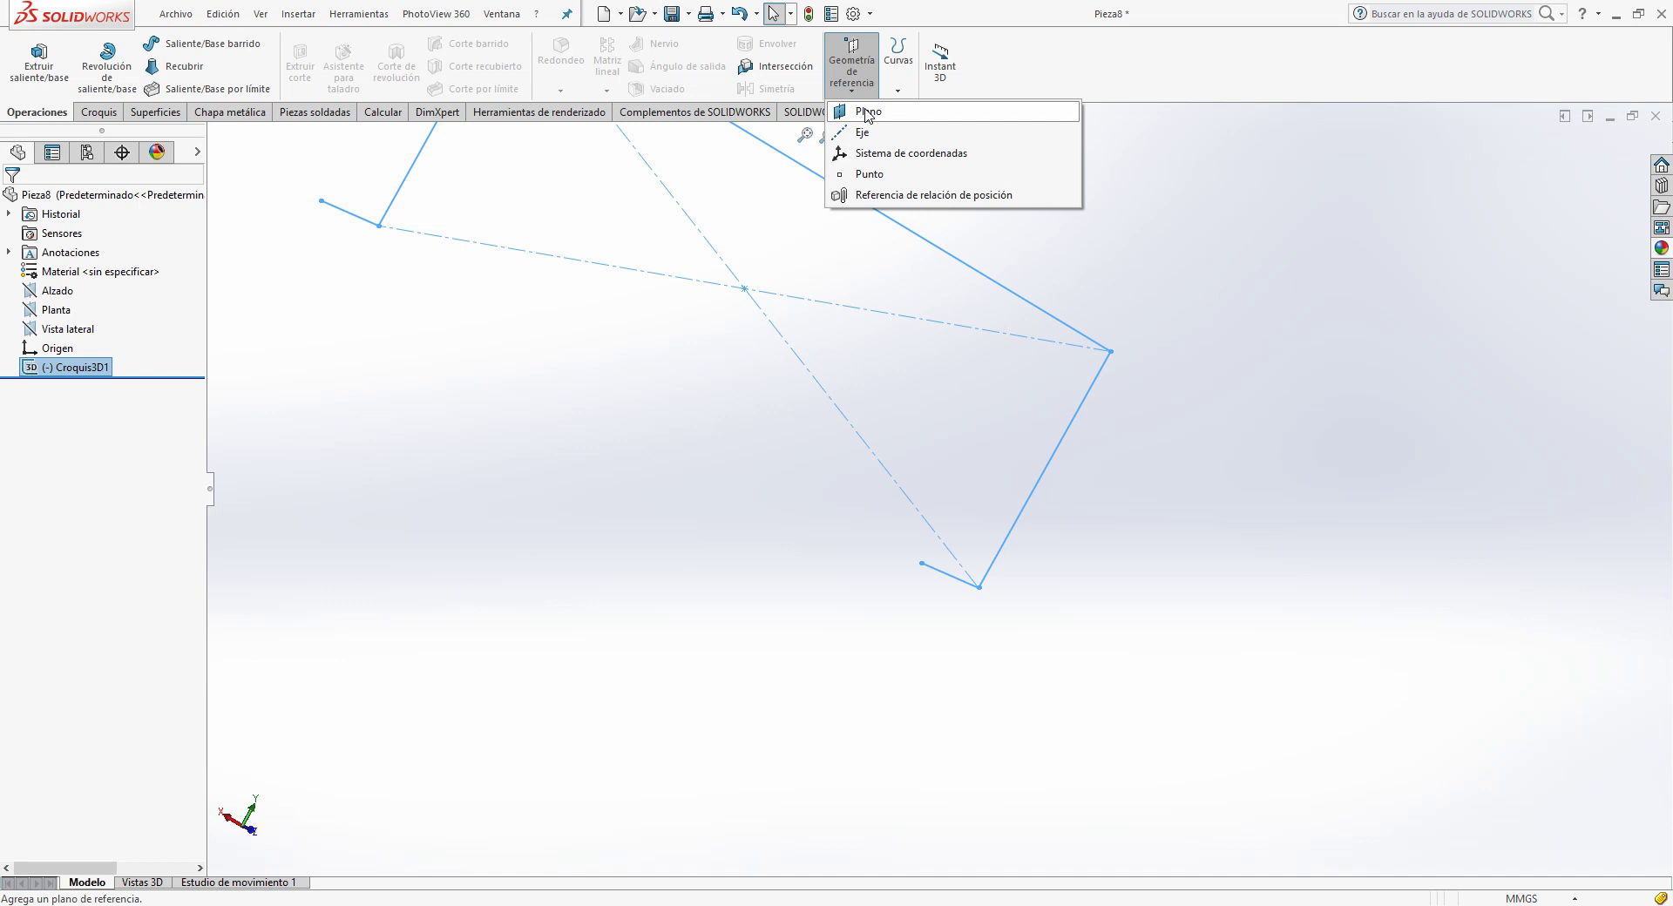
# Step: Create Plano1 perpendicular to the short 1100 mm line through its outer endpoint
pyautogui.click(867, 112)
pyautogui.scroll(-2, 950, 557)
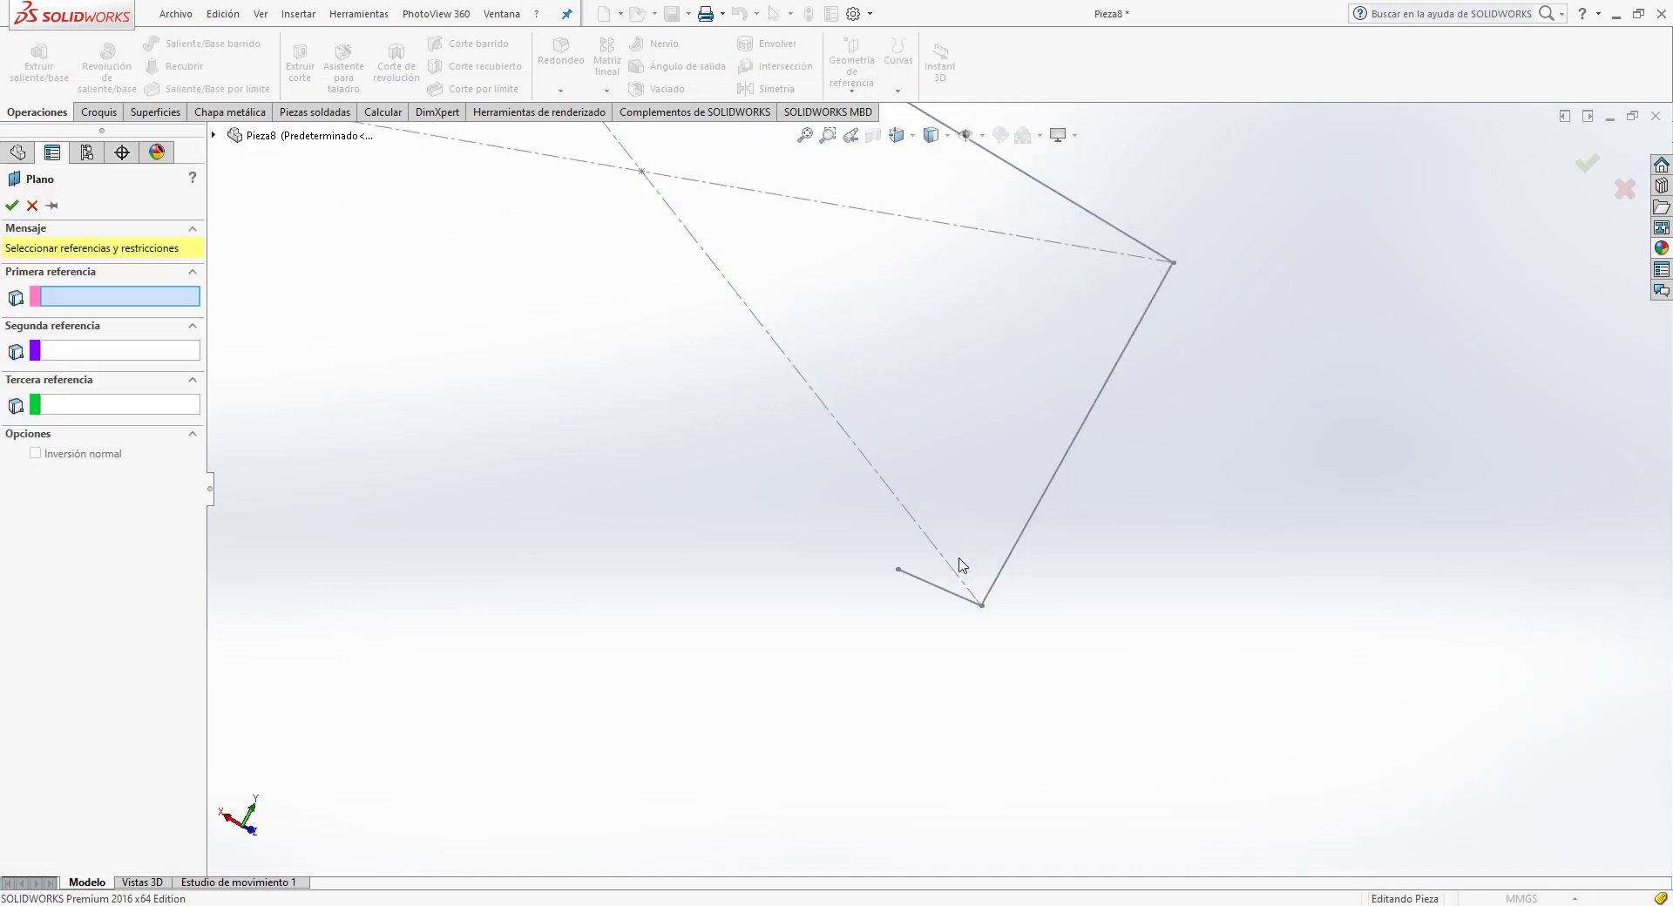
pyautogui.scroll(-2, 946, 588)
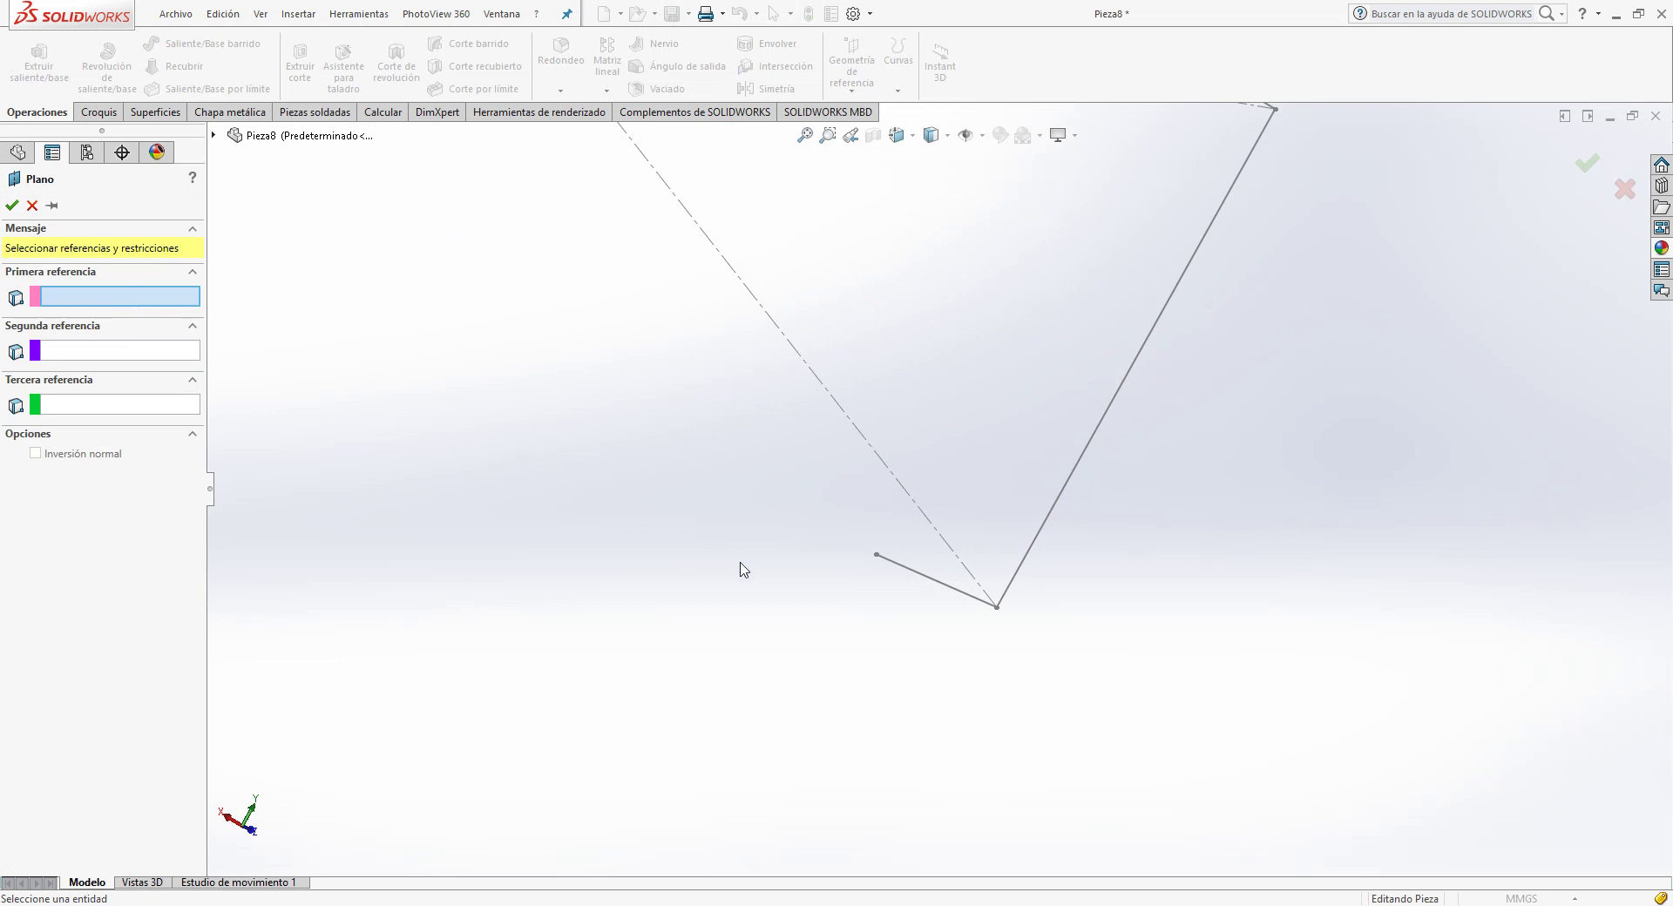
pyautogui.click(903, 571)
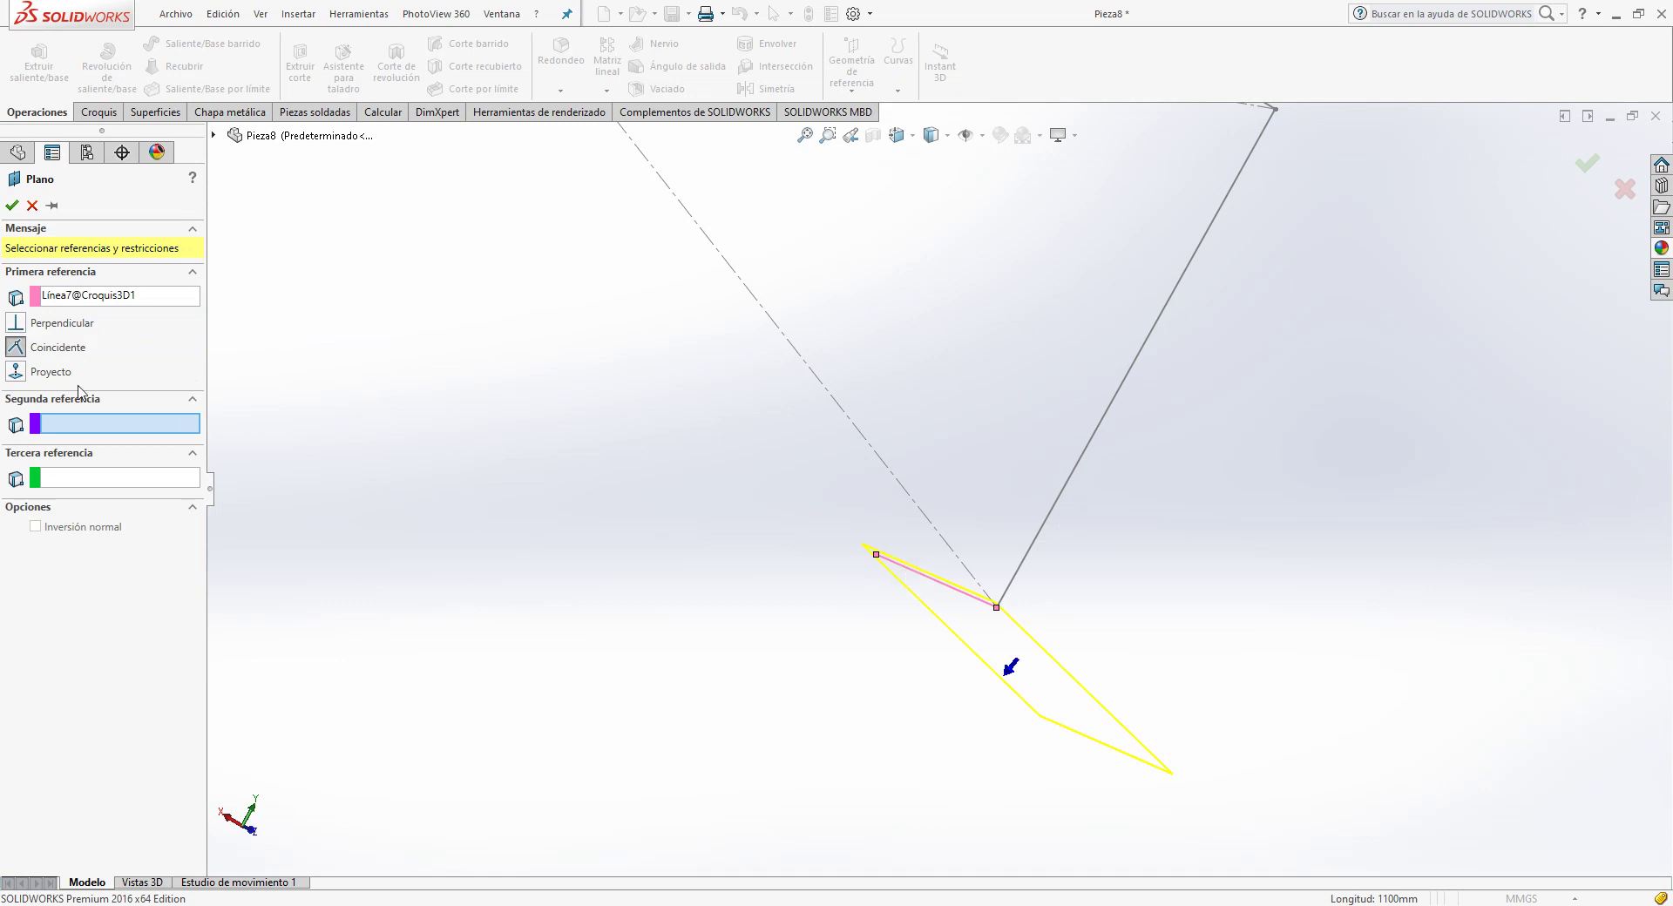
pyautogui.click(16, 323)
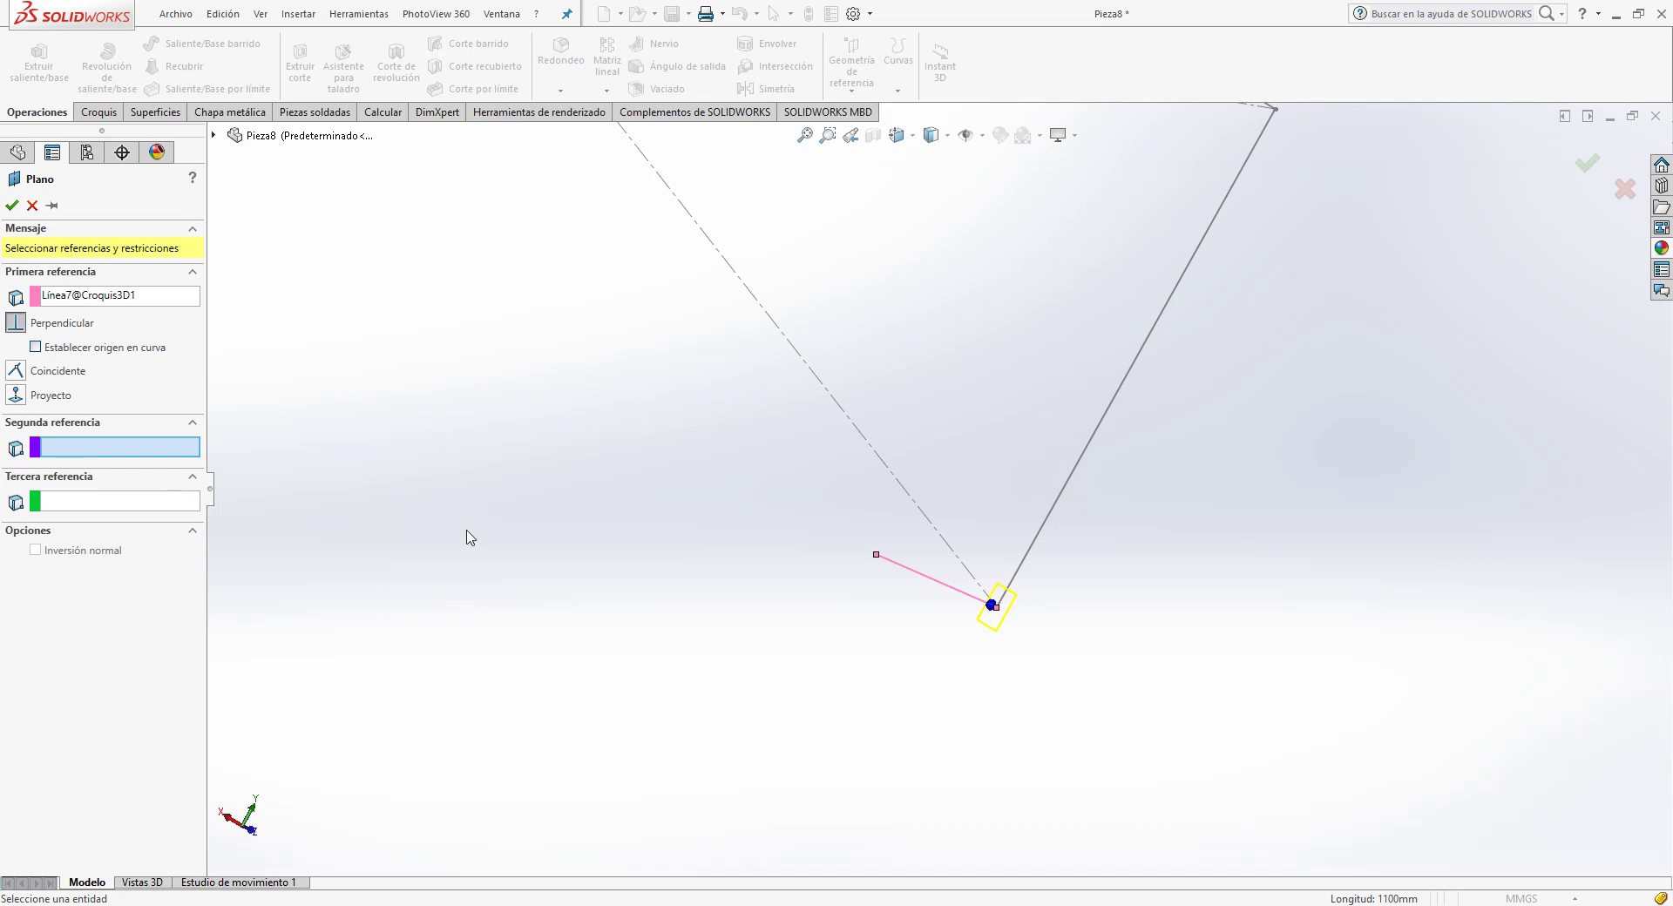
pyautogui.moveTo(471, 538); pyautogui.dragTo(1001, 571, button='middle')
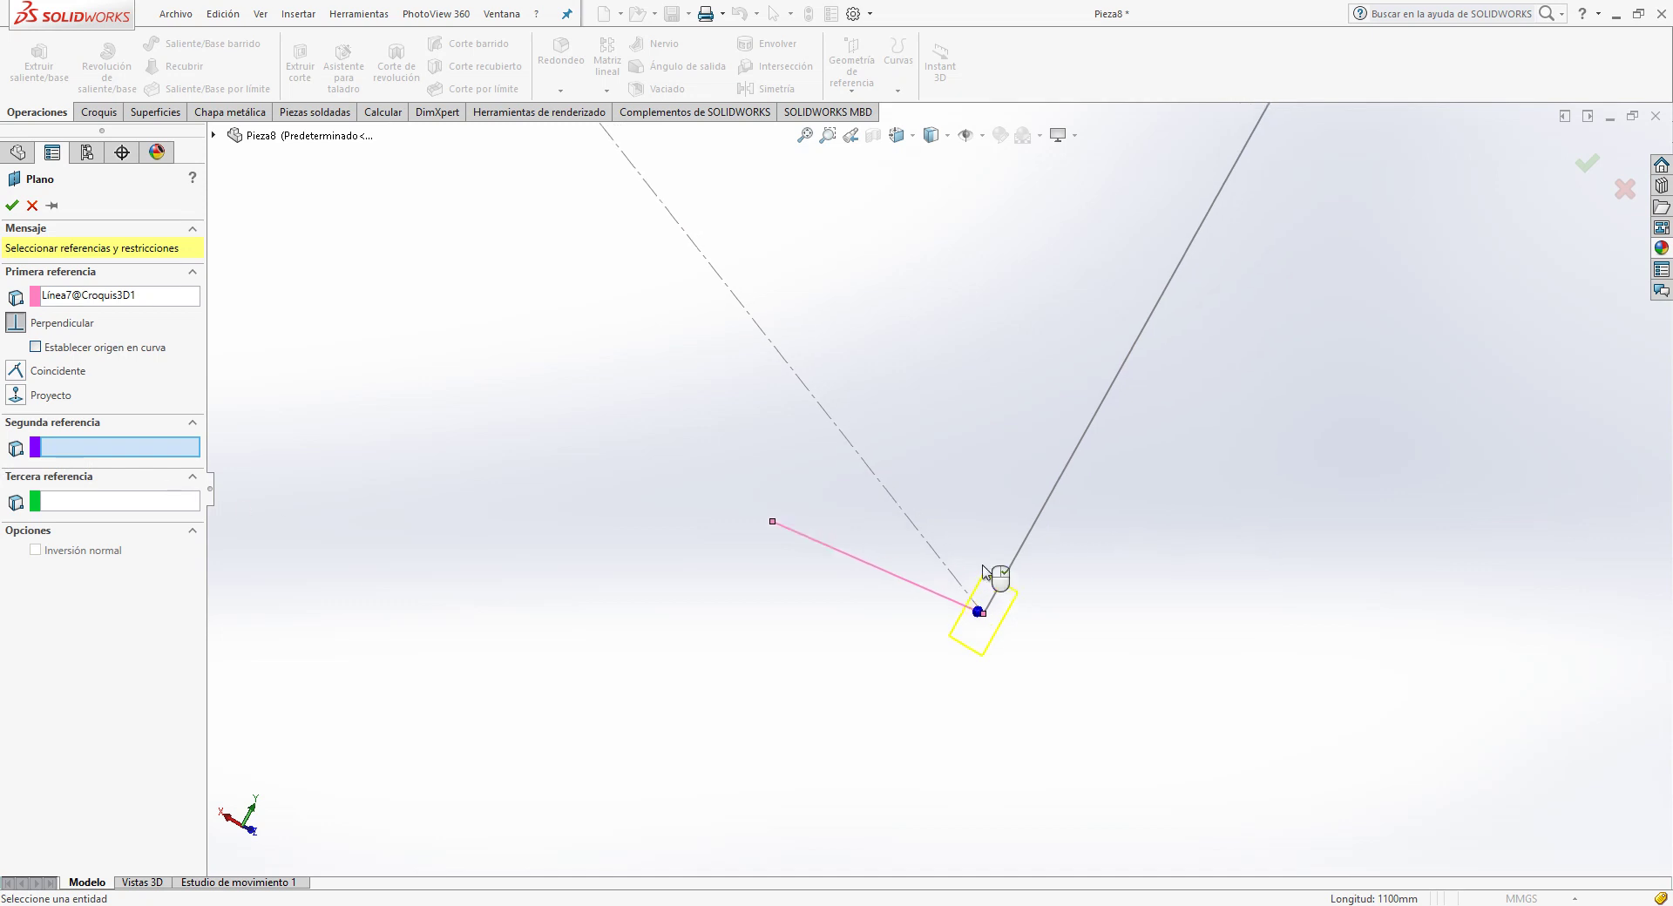
pyautogui.click(773, 523)
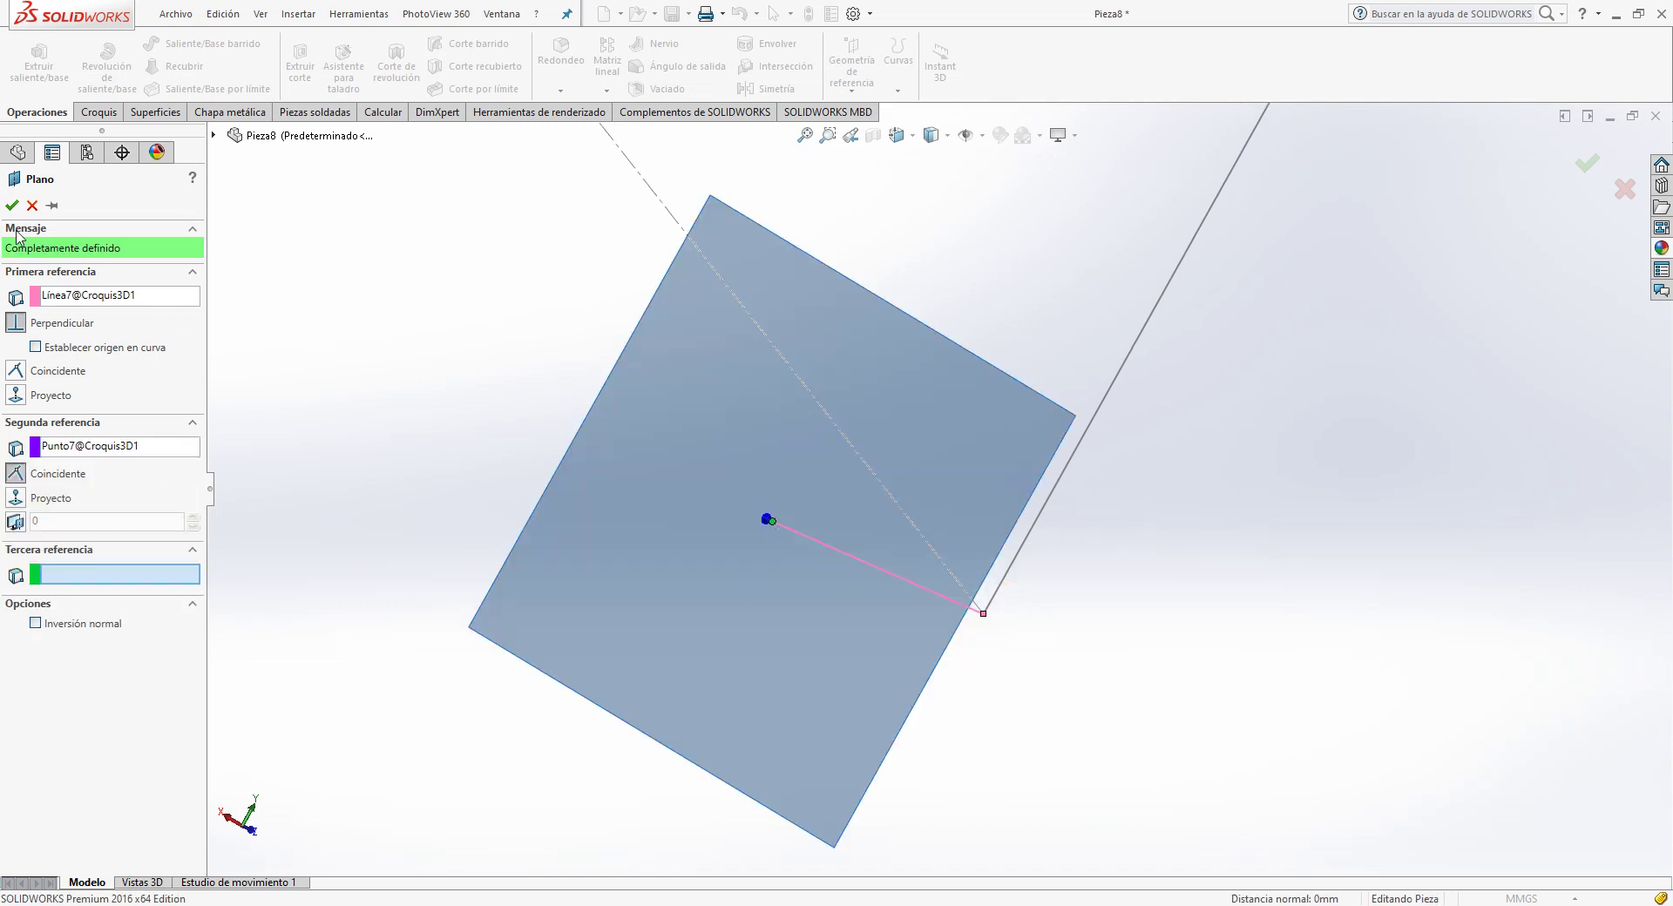
pyautogui.click(13, 206)
pyautogui.moveTo(853, 635)
pyautogui.mouseDown(button='middle')
pyautogui.moveTo(868, 534)
pyautogui.moveTo(922, 538)
pyautogui.mouseUp(button='middle')
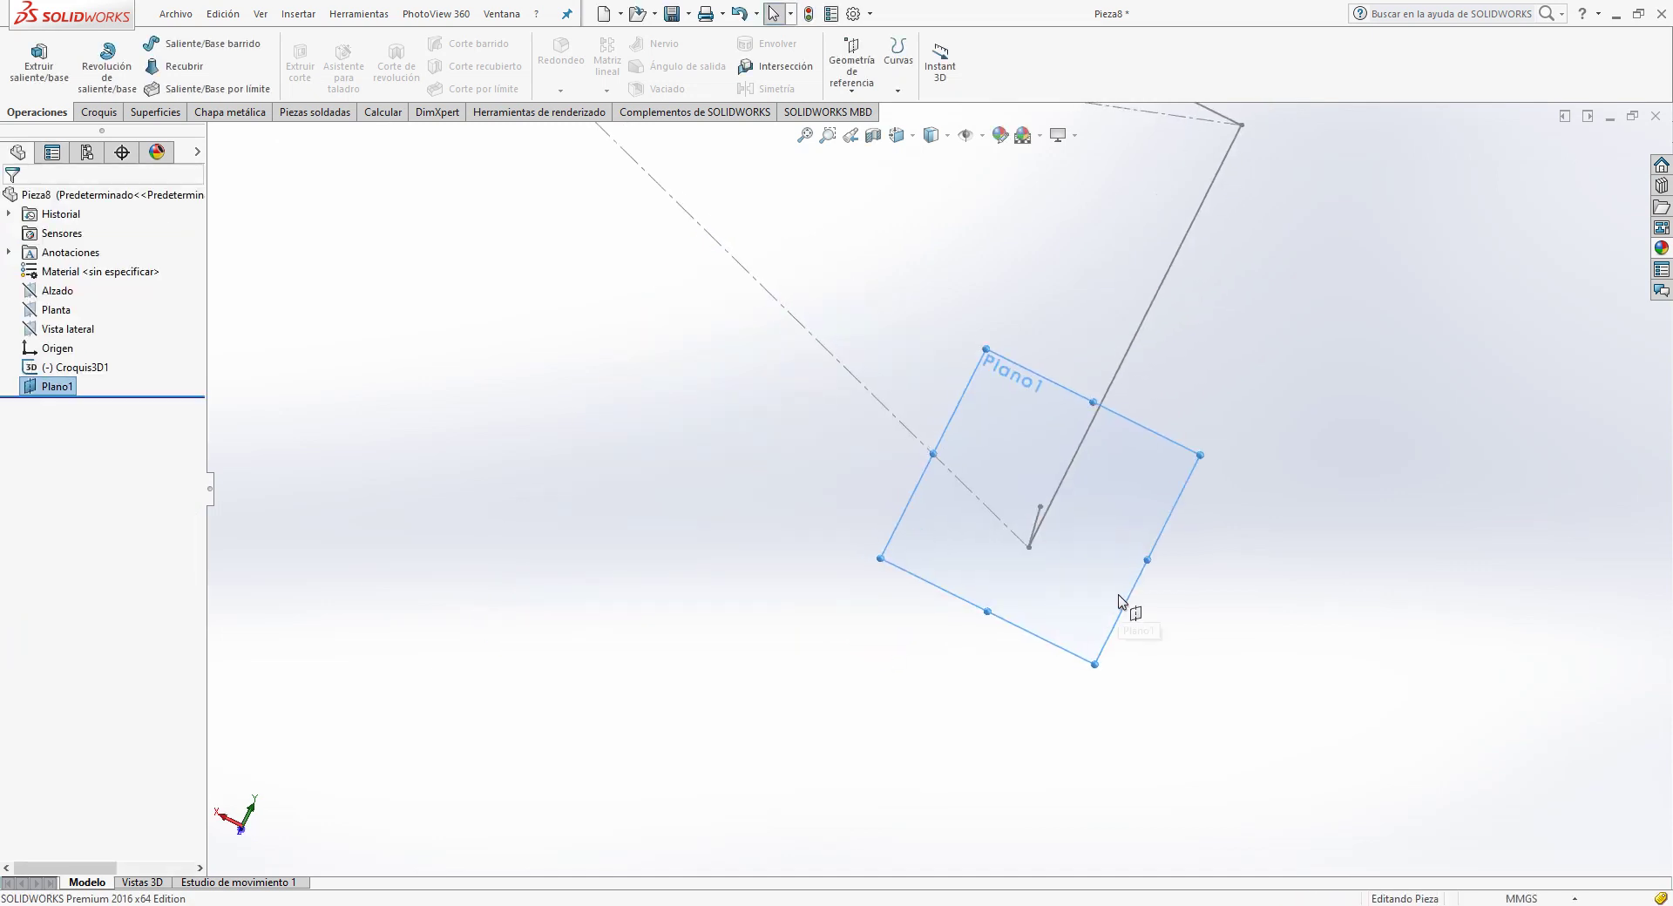
# Step: View Plano1 face-on and sketch a circle centred on the origin
pyautogui.click(1114, 590)
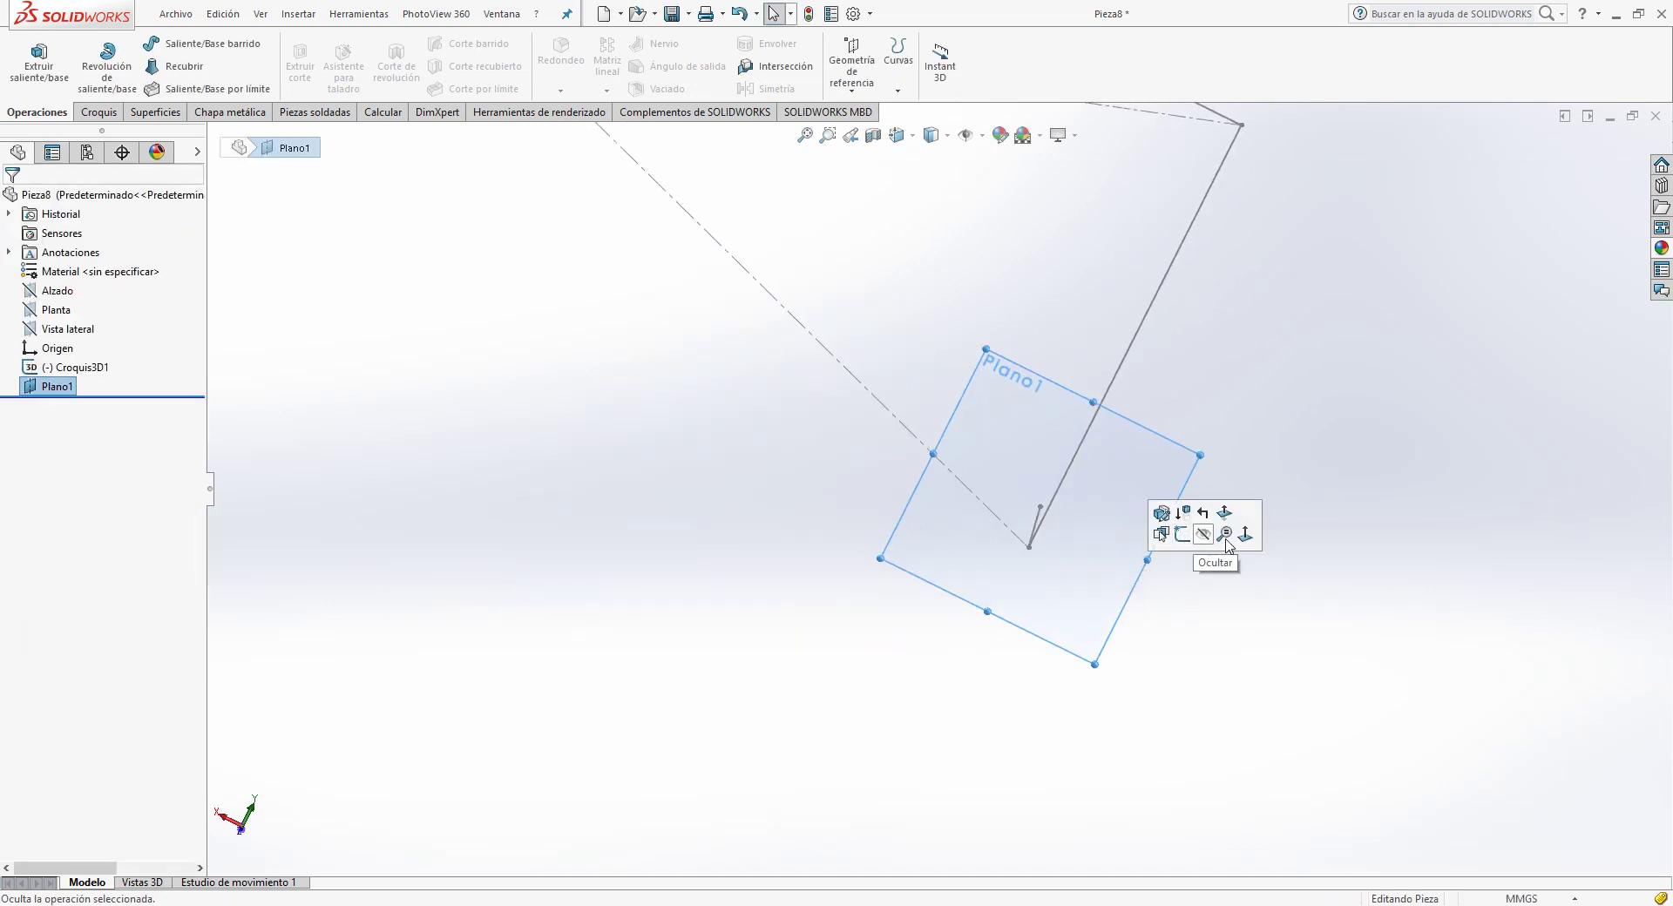
pyautogui.click(1211, 534)
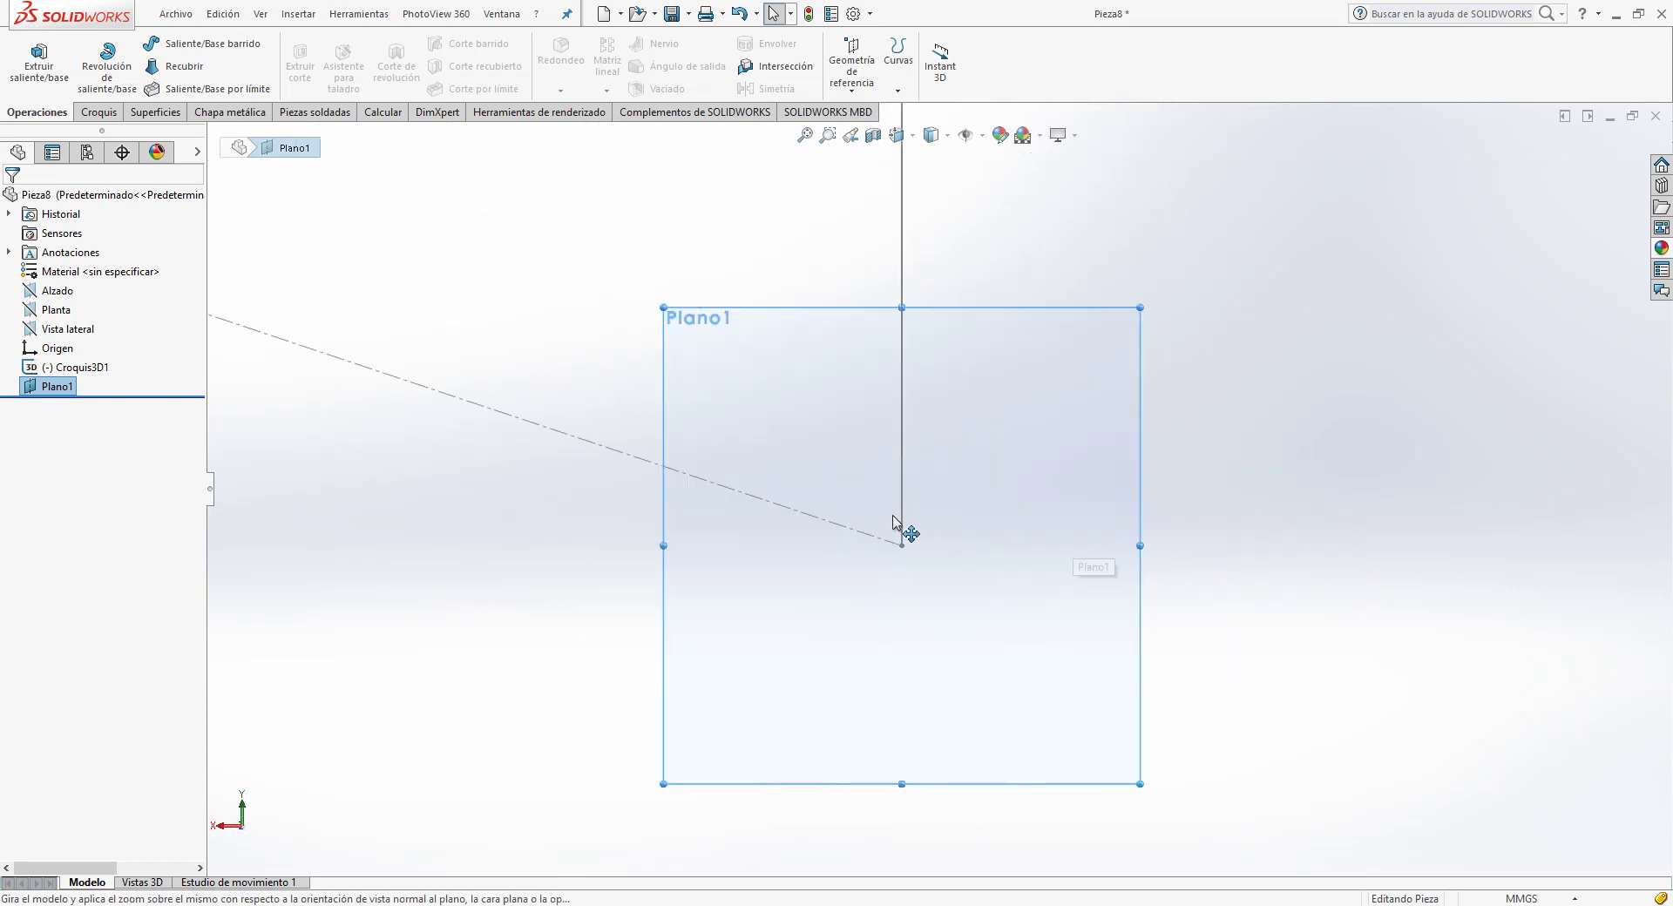
pyautogui.click(111, 103)
pyautogui.click(155, 43)
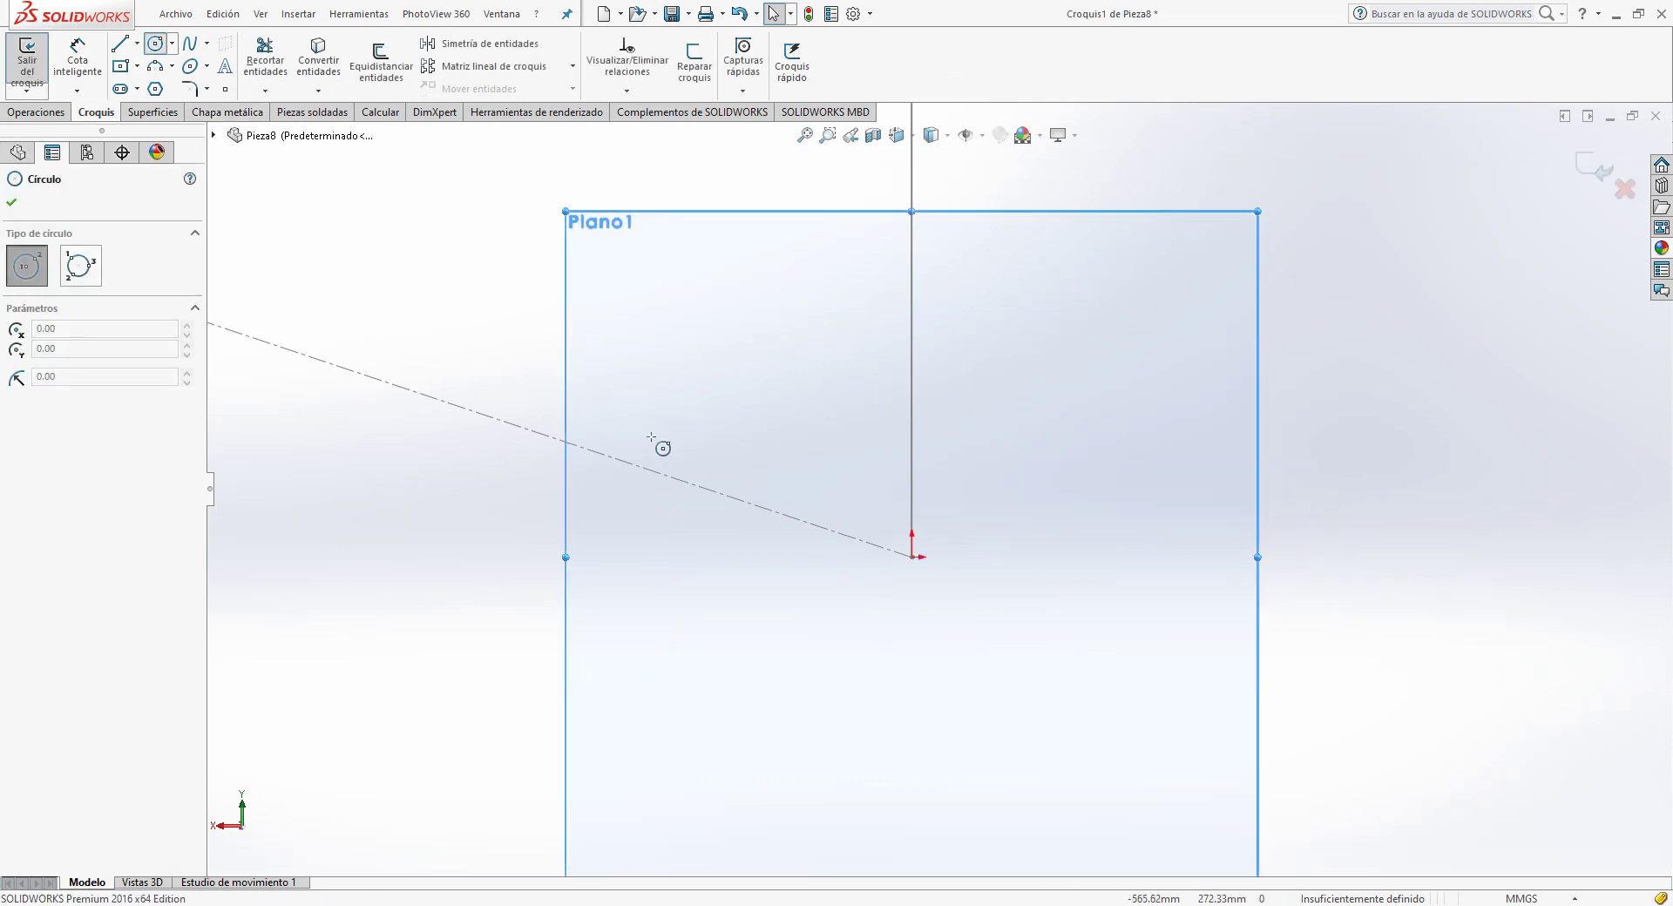
pyautogui.scroll(-2, 978, 578)
pyautogui.scroll(-2, 978, 578)
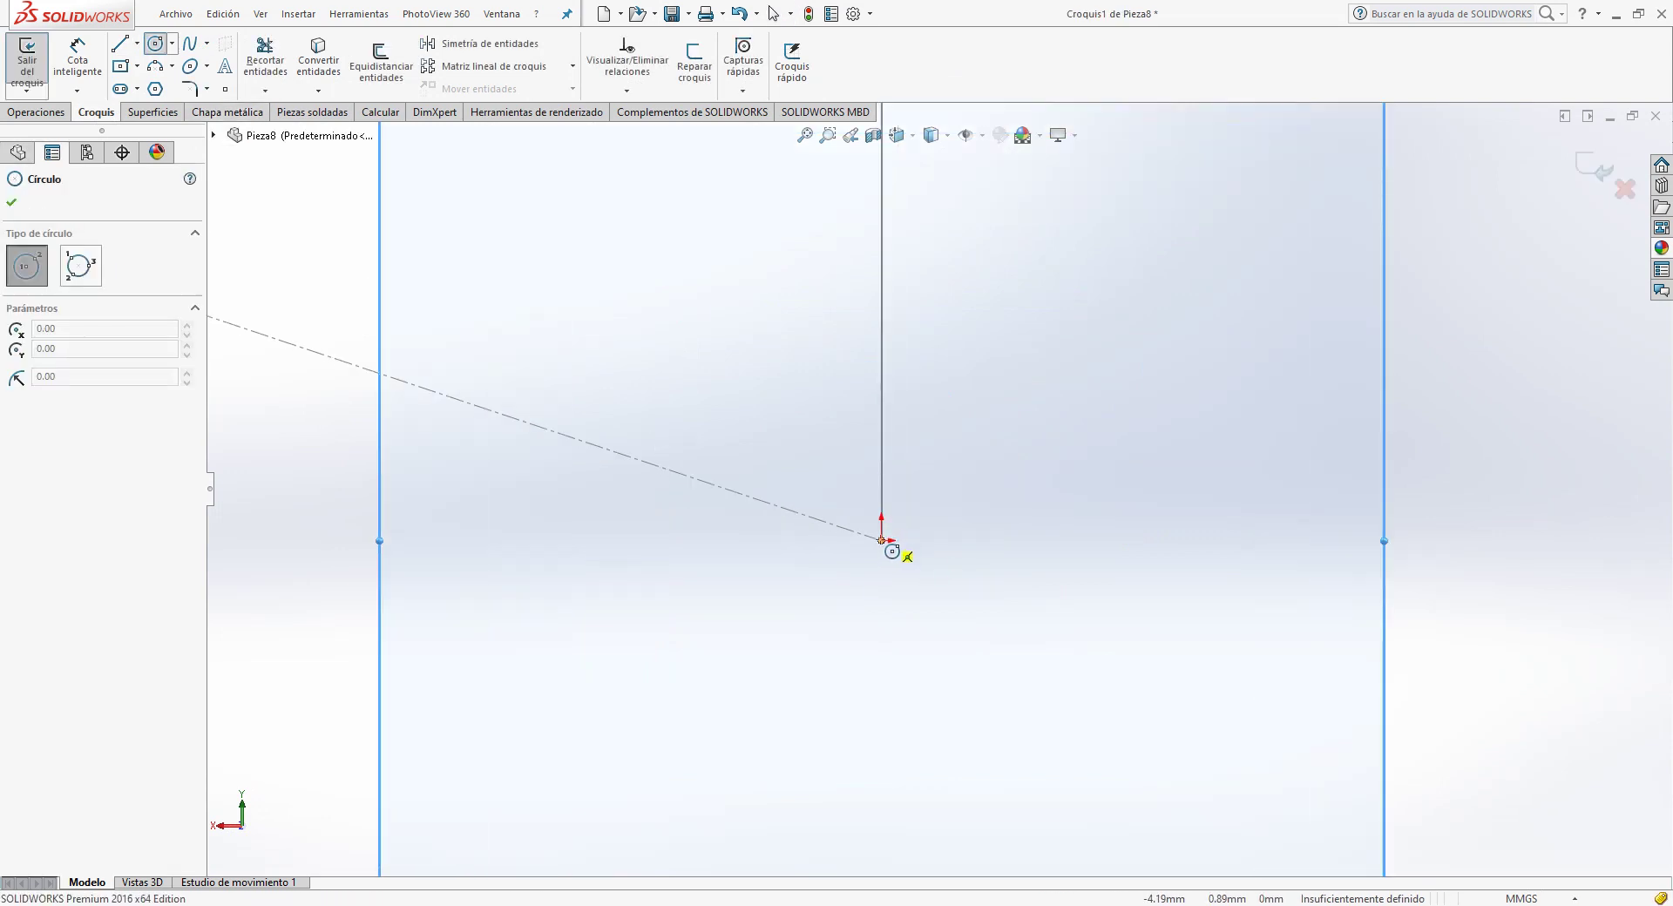
pyautogui.click(883, 540)
pyautogui.click(957, 648)
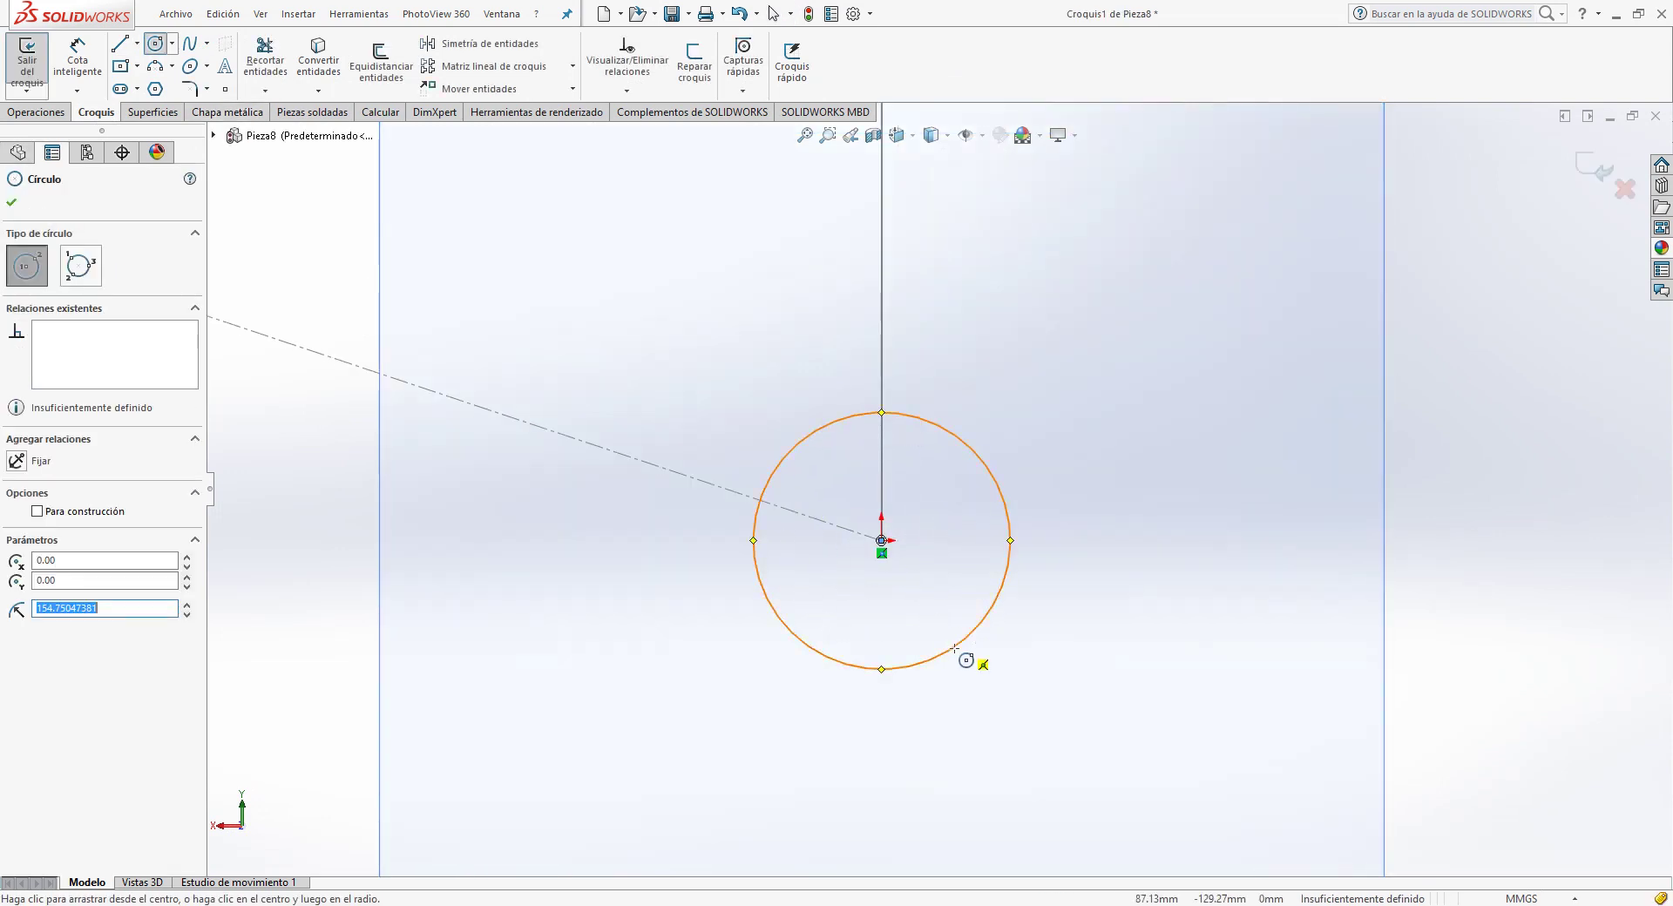
# Step: Set the circle's diameter to 4*25.4 (101.60 mm)
pyautogui.click(87, 63)
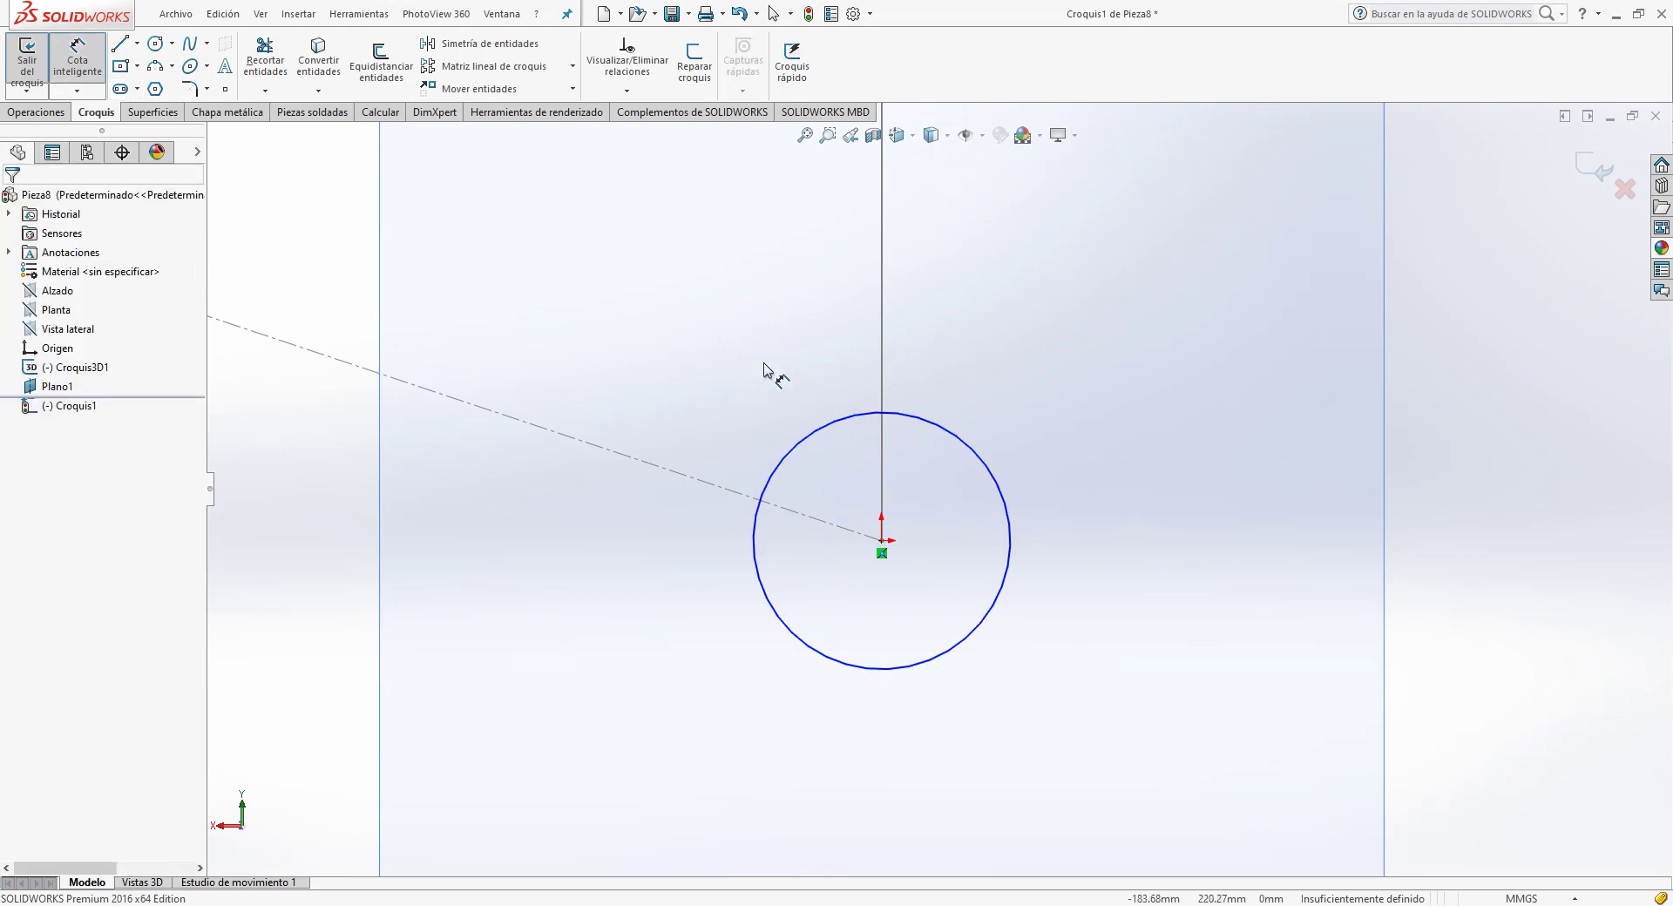
pyautogui.click(926, 422)
pyautogui.click(1021, 350)
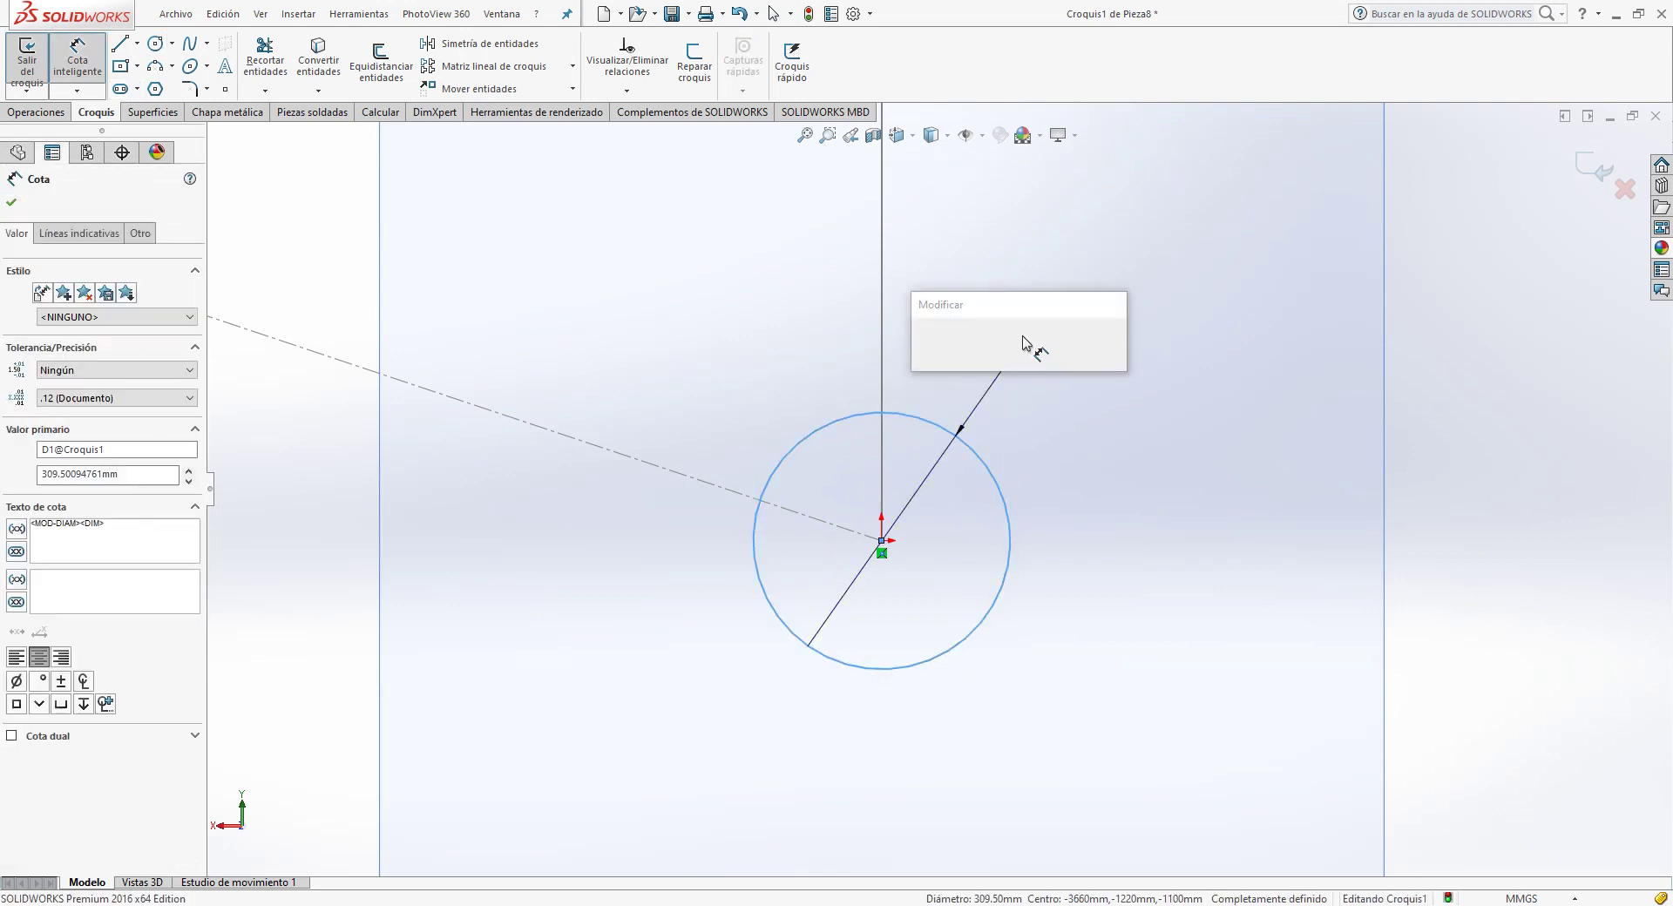
pyautogui.write('4*')
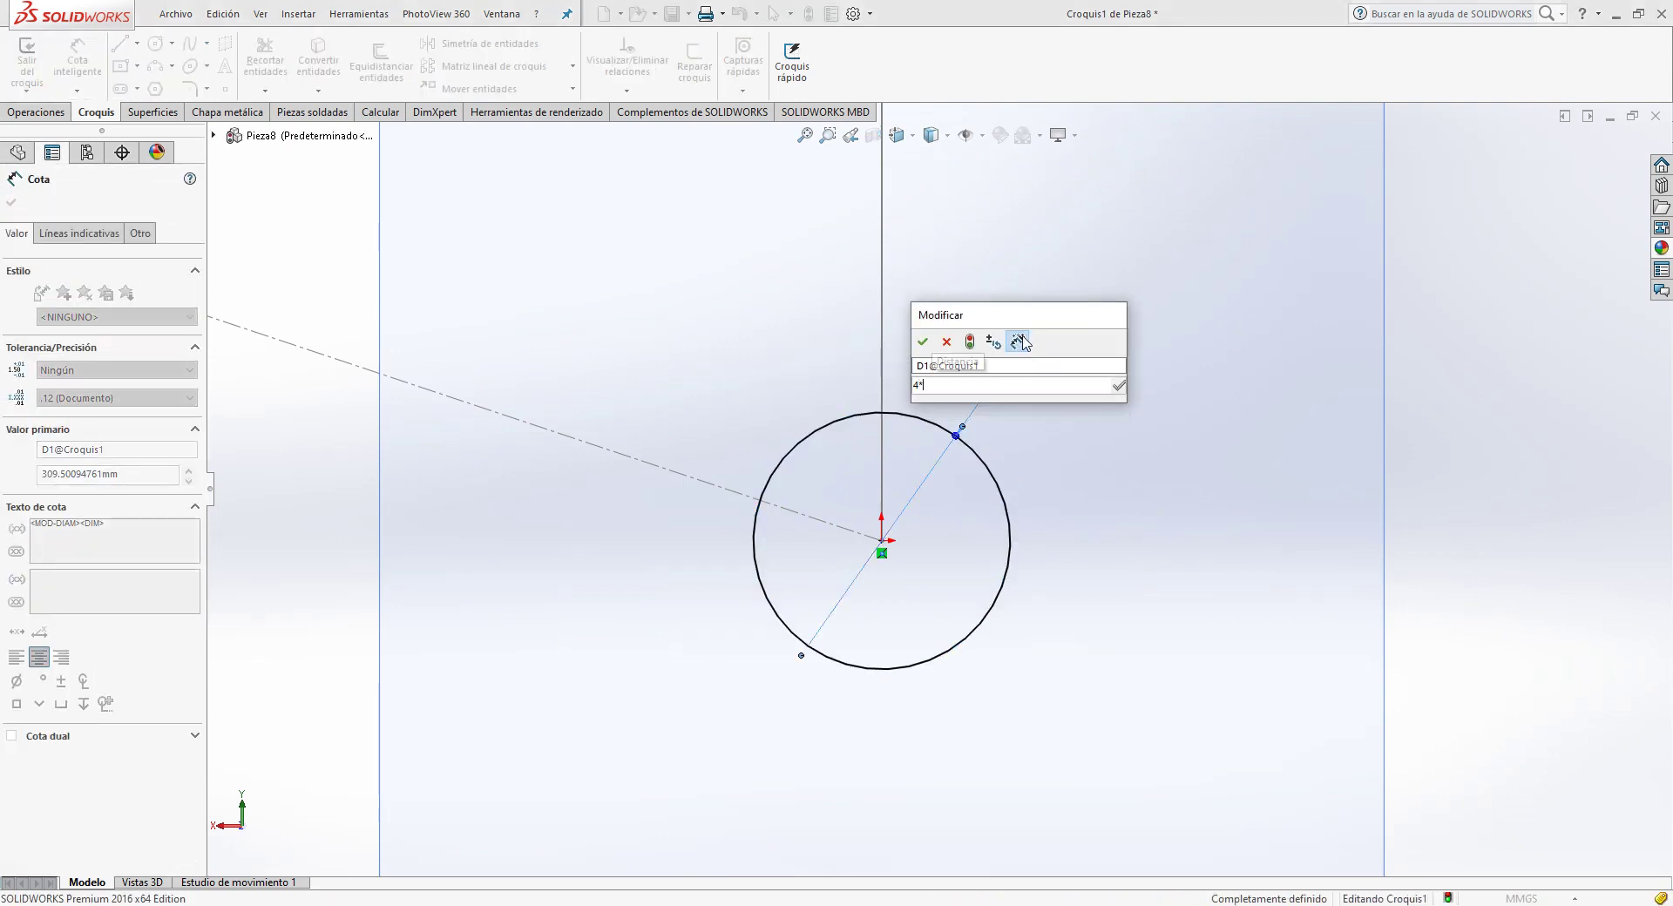
pyautogui.write('25.4')
pyautogui.press('Return')
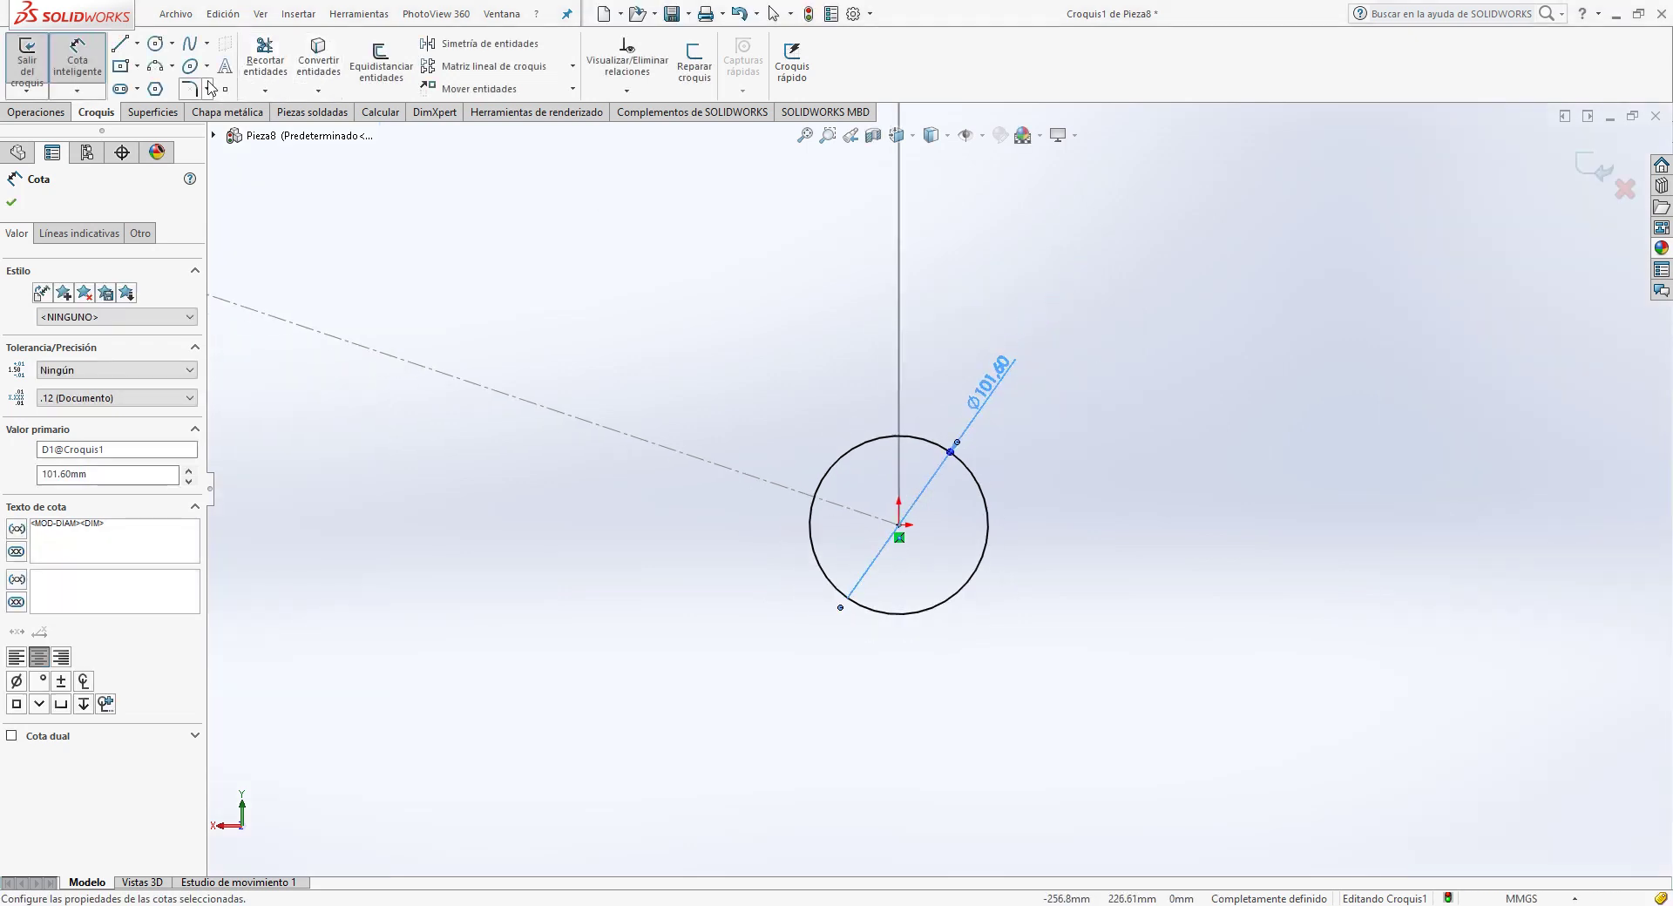
# Step: Draw an inner circle at the origin and dimension the wall gap to 3.2 mm
pyautogui.click(155, 43)
pyautogui.scroll(-1, 967, 541)
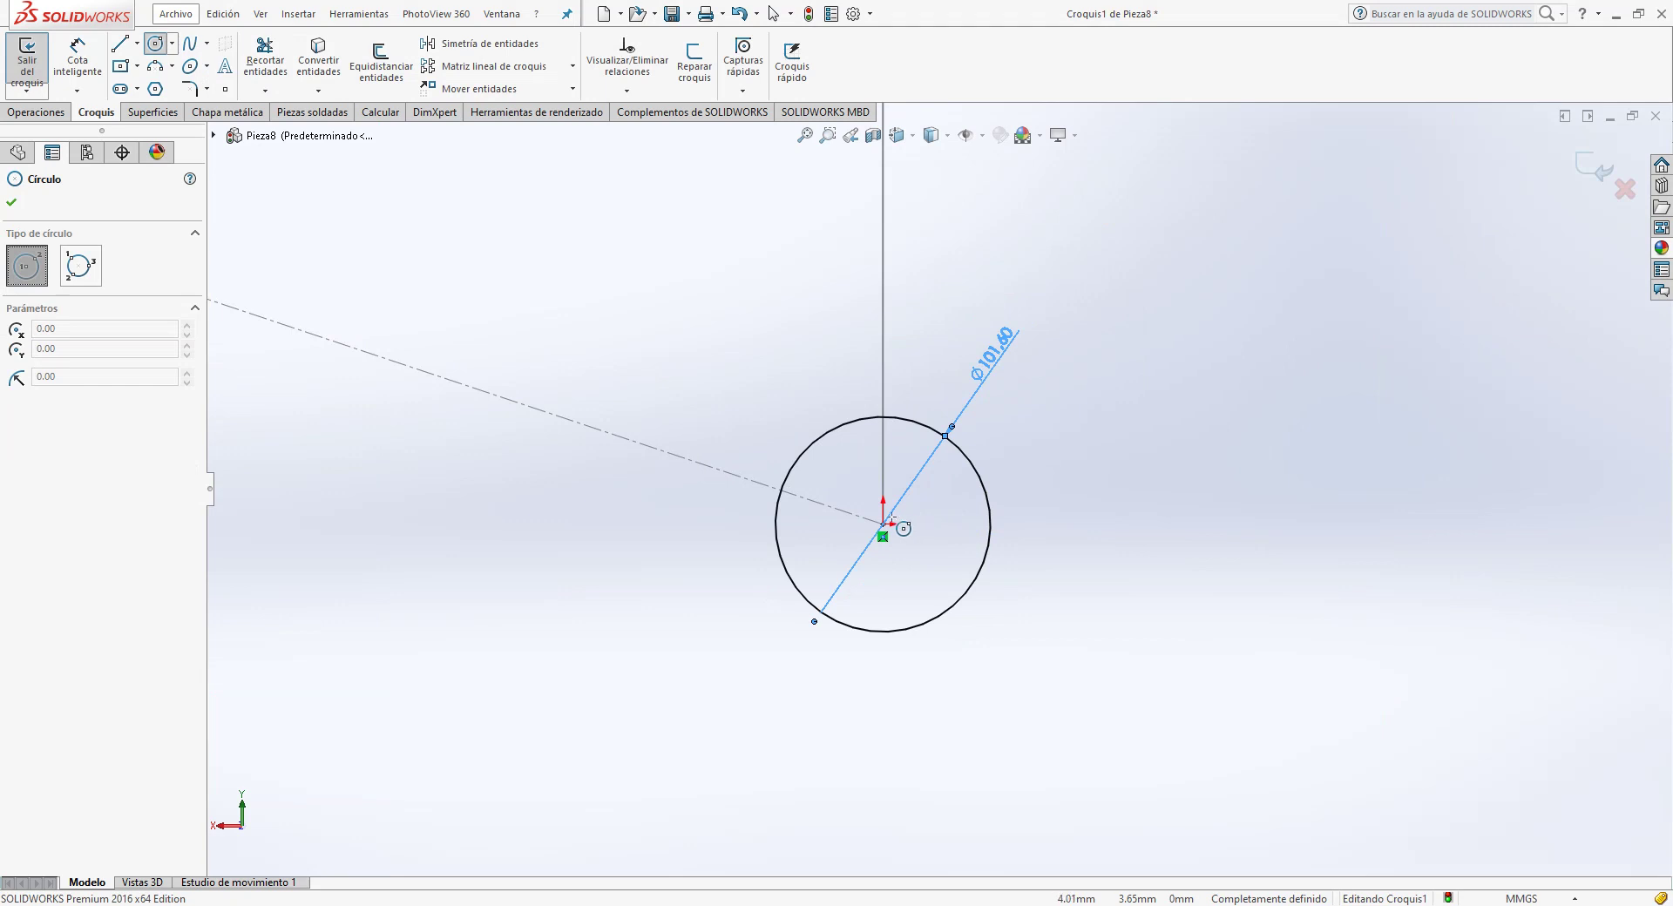
pyautogui.click(883, 524)
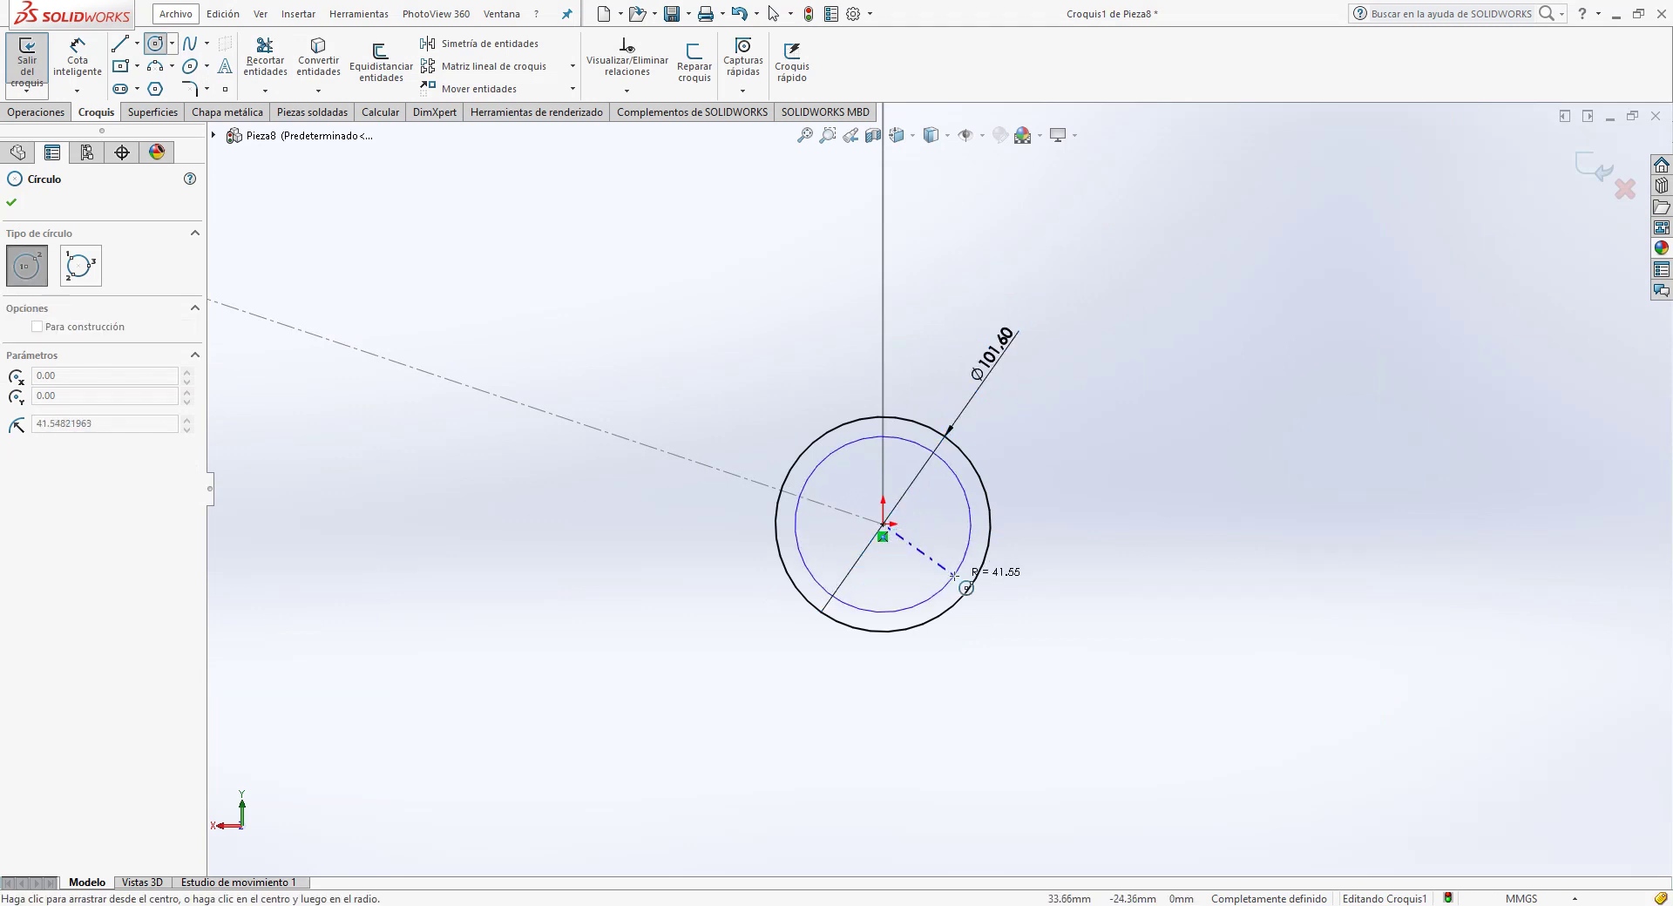
pyautogui.click(952, 577)
pyautogui.click(77, 59)
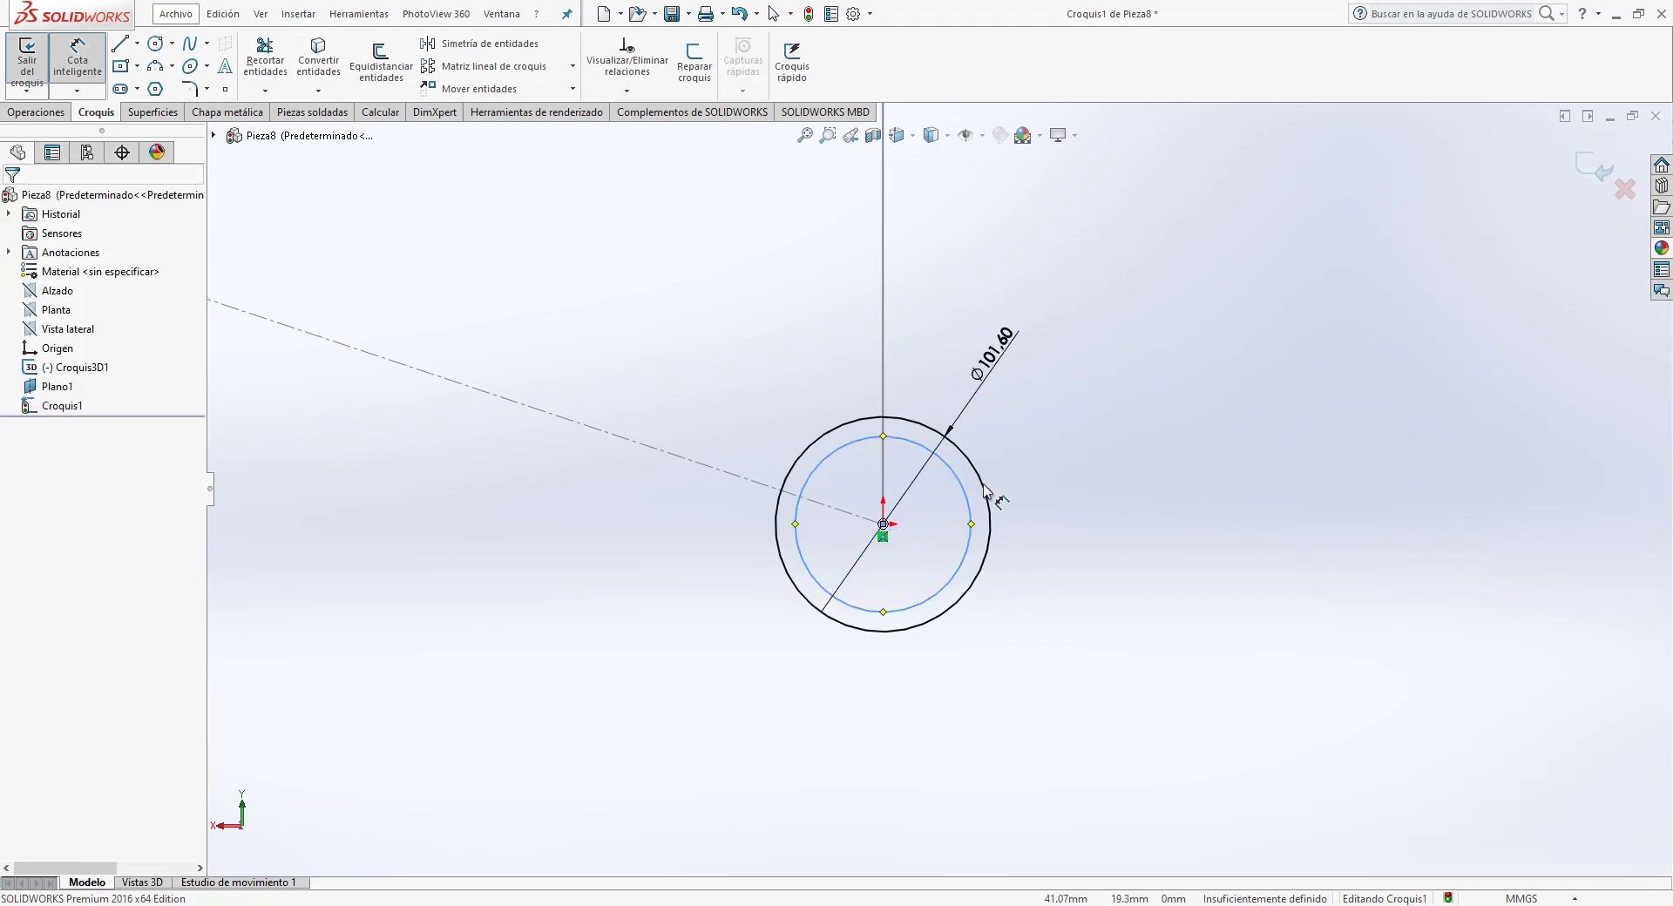
pyautogui.click(971, 463)
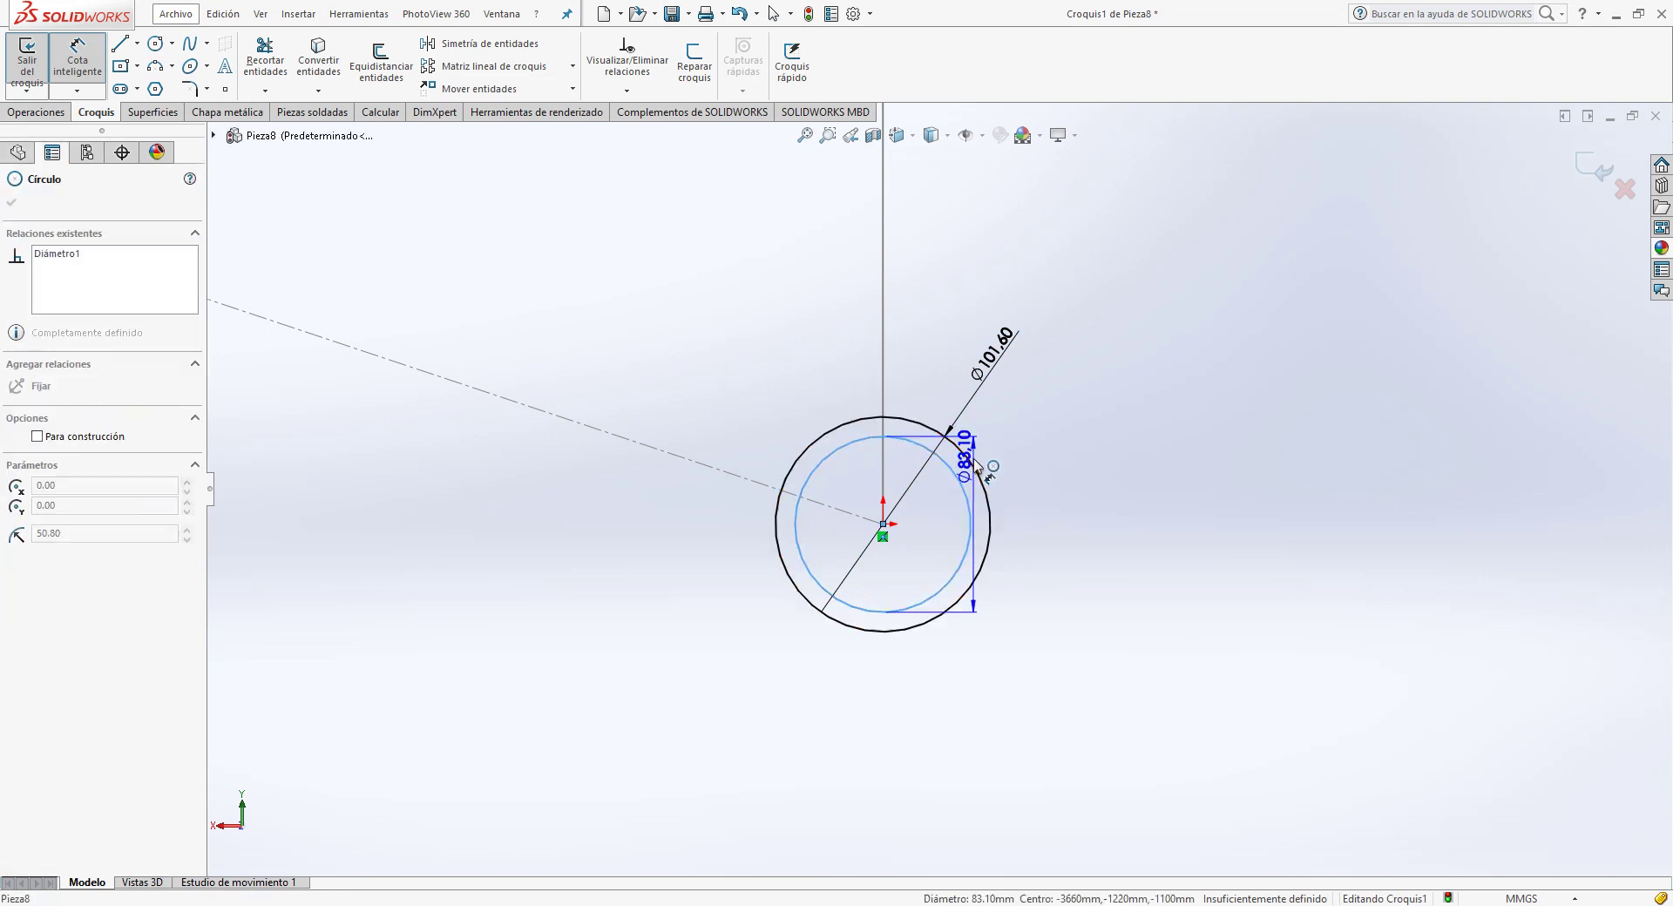
pyautogui.click(988, 471)
pyautogui.click(1051, 464)
pyautogui.write('3.2')
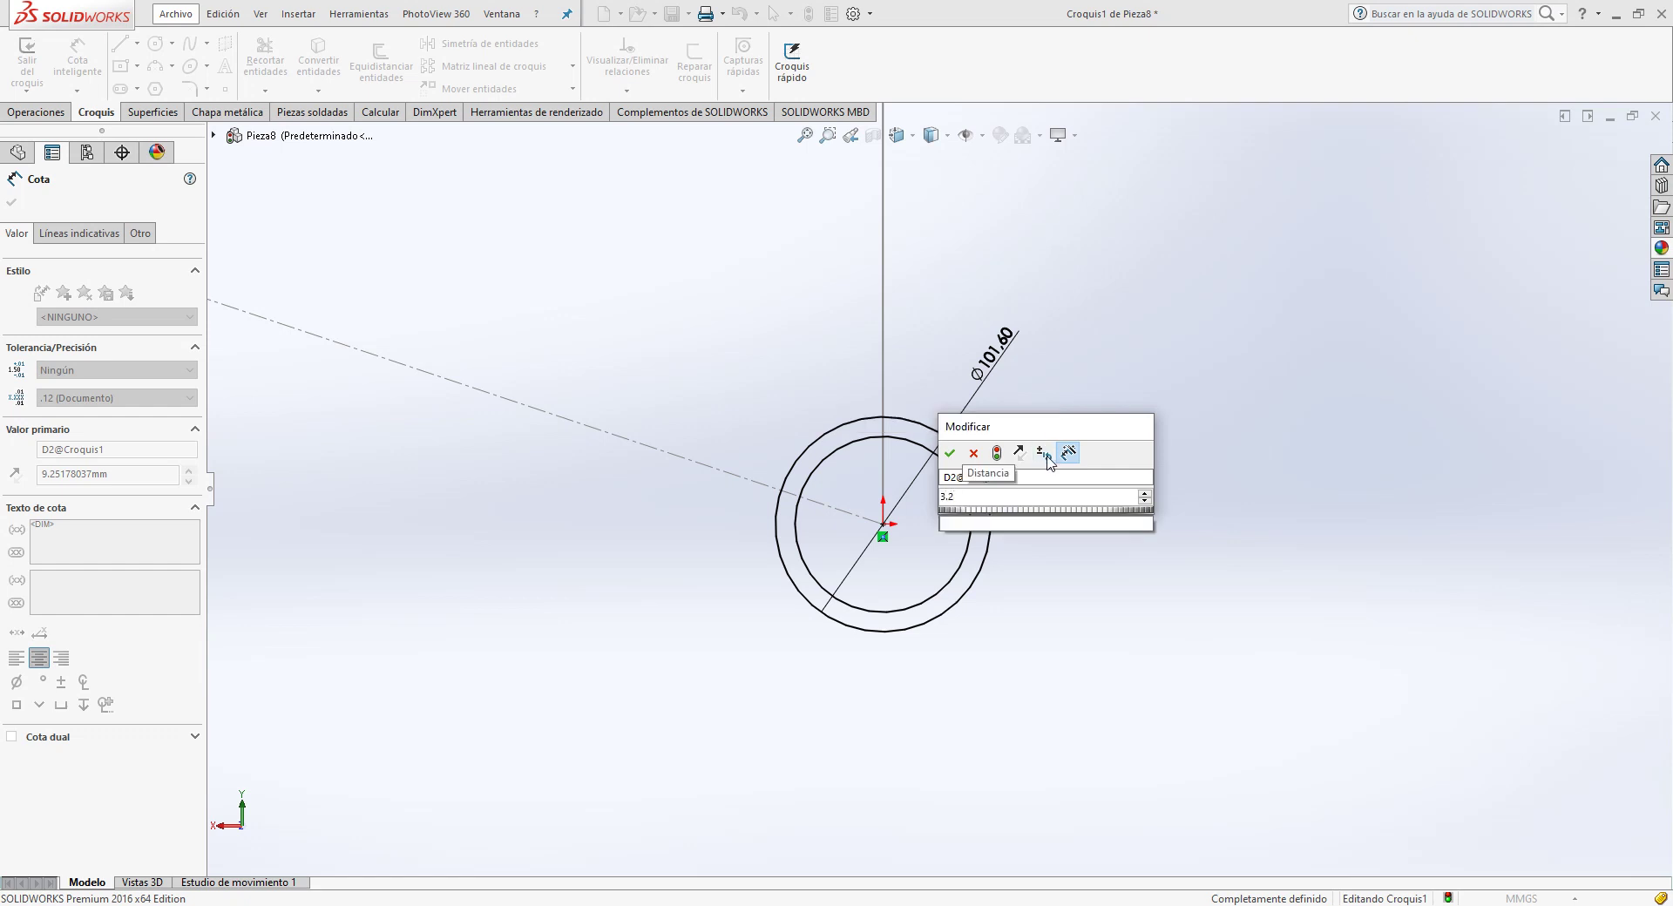
pyautogui.press('Return')
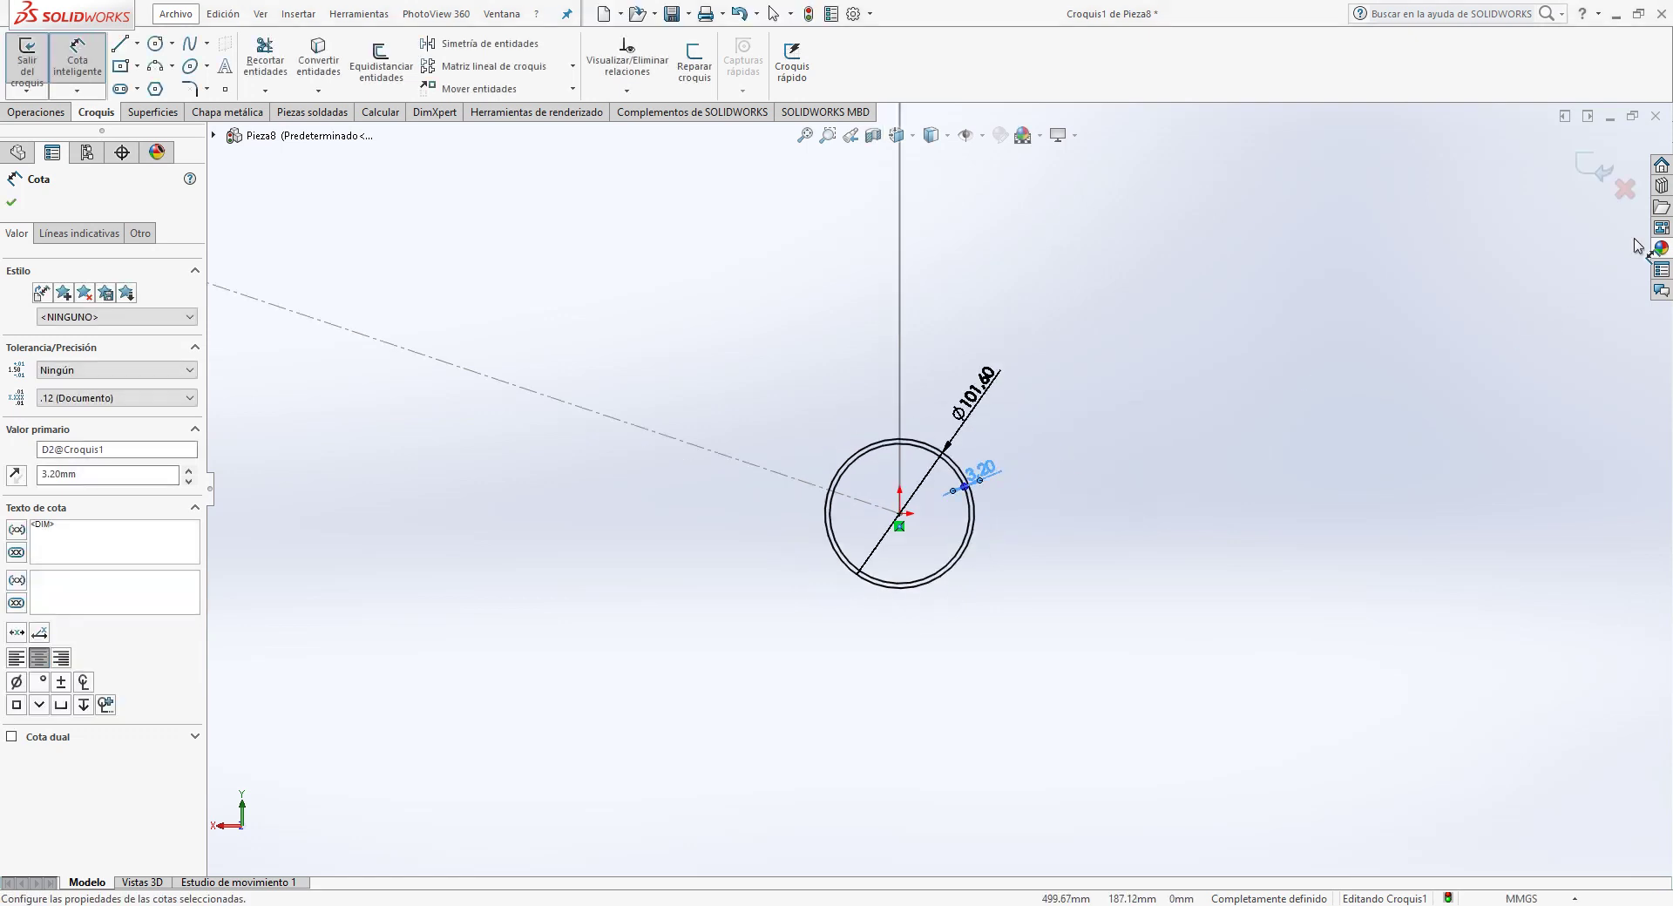
# Step: Exit the profile sketch Croquis1
pyautogui.scroll(3, 1050, 453)
pyautogui.scroll(3, 1054, 436)
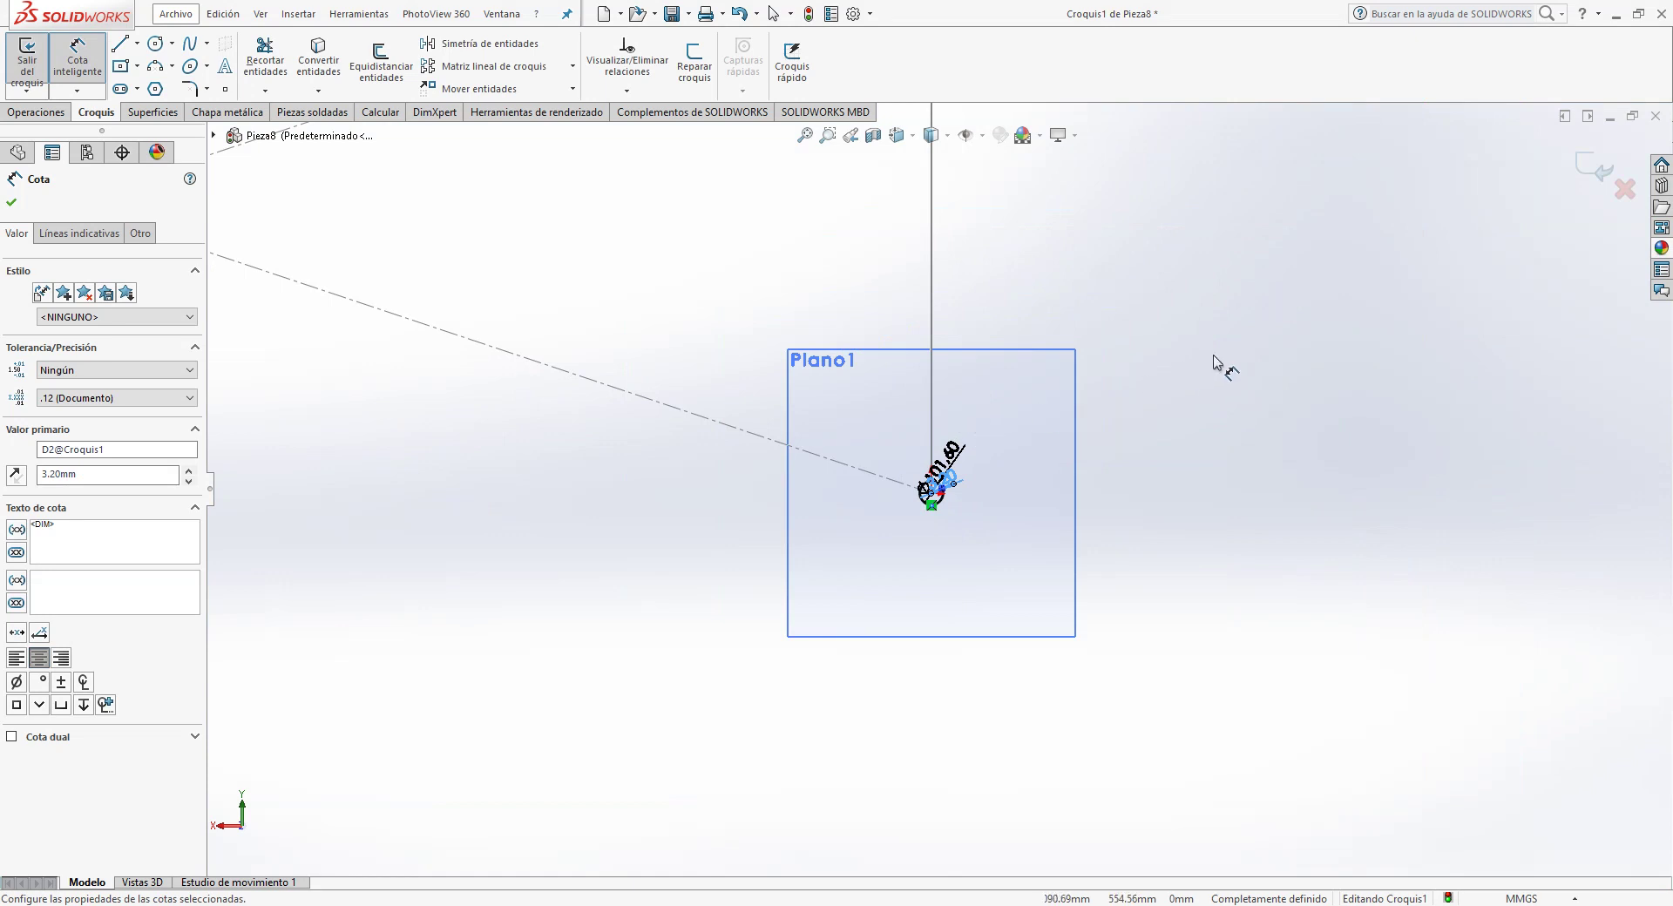
pyautogui.scroll(-2, 1397, 277)
pyautogui.click(1587, 166)
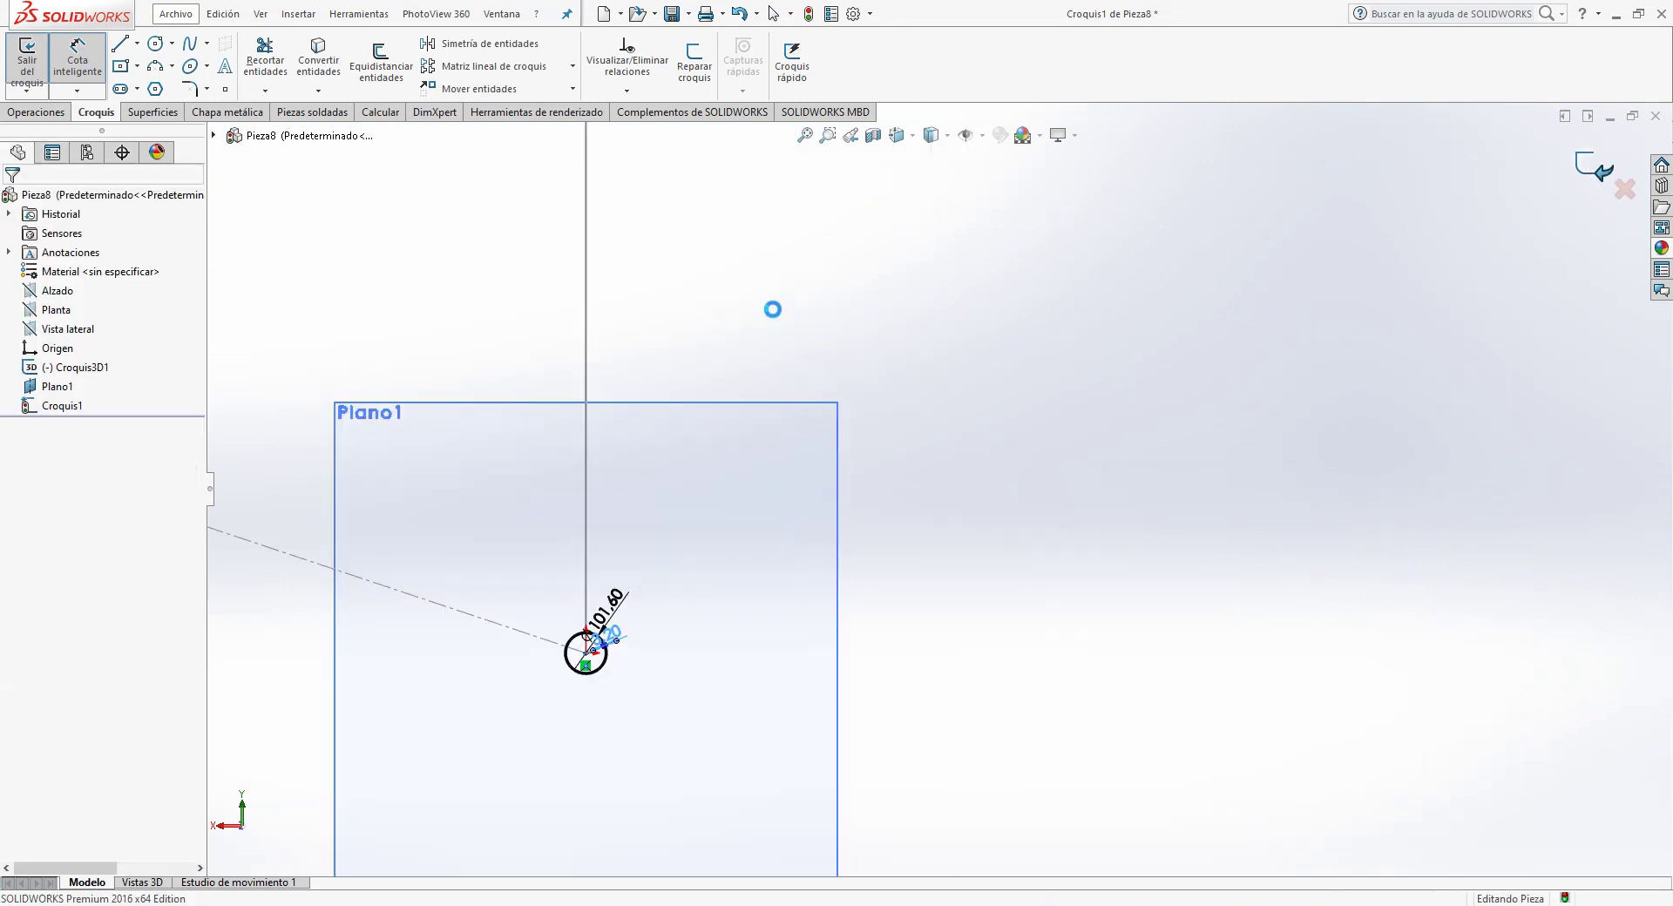
# Step: Sweep the Croquis1 ring profile along the Croquis3D1 path to create Barrer1
pyautogui.click(36, 111)
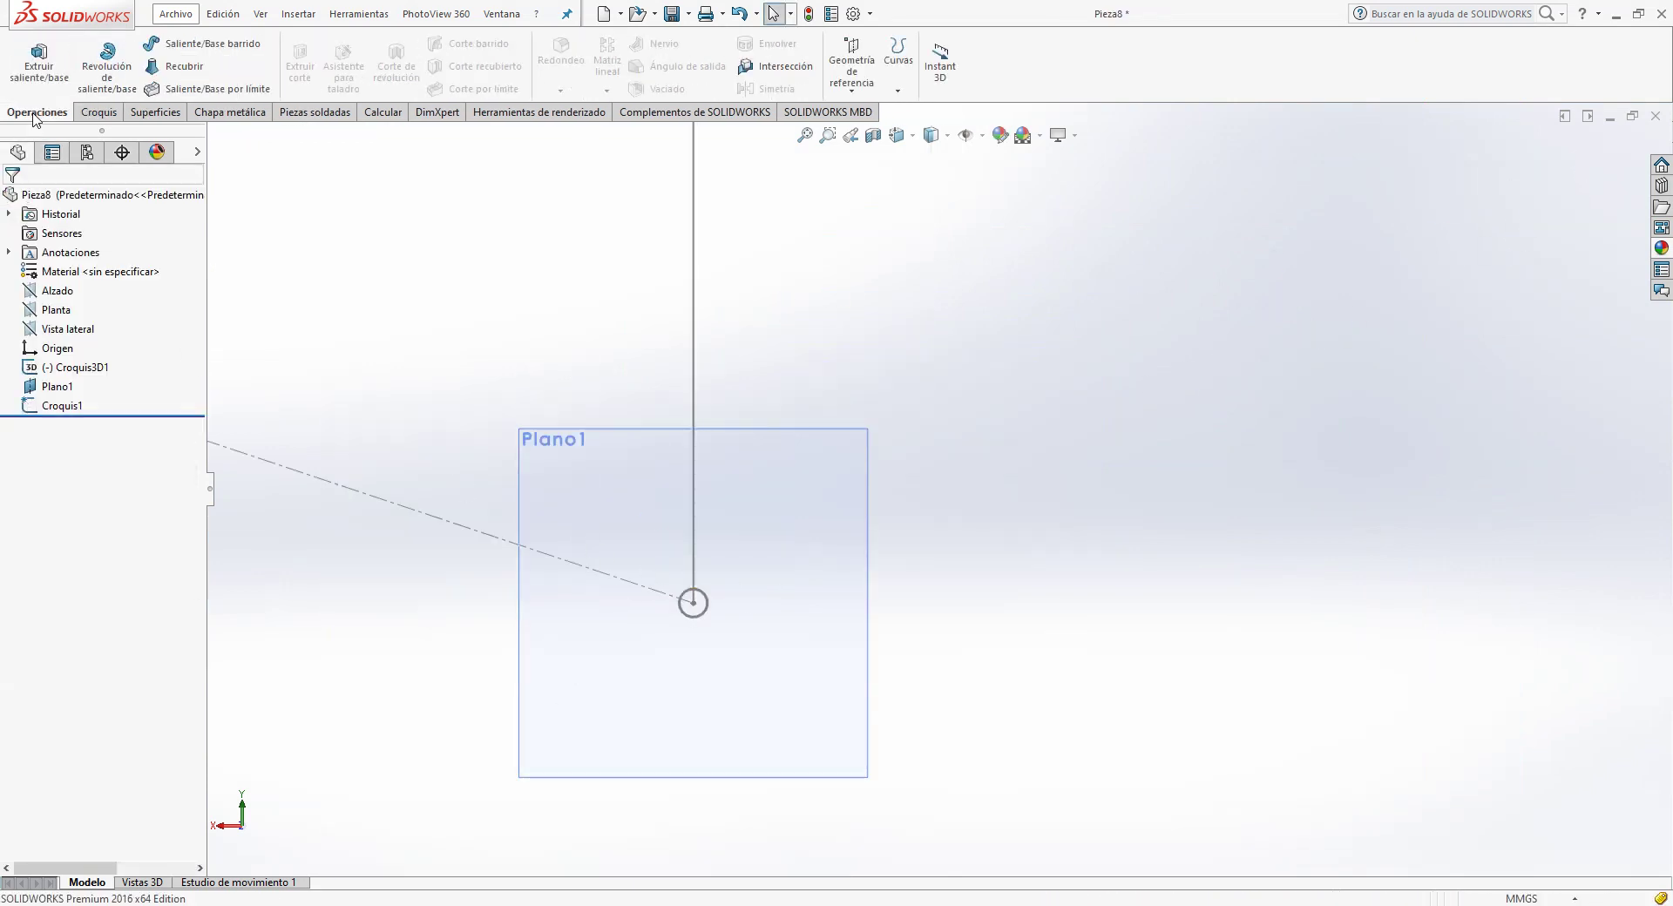
pyautogui.click(170, 45)
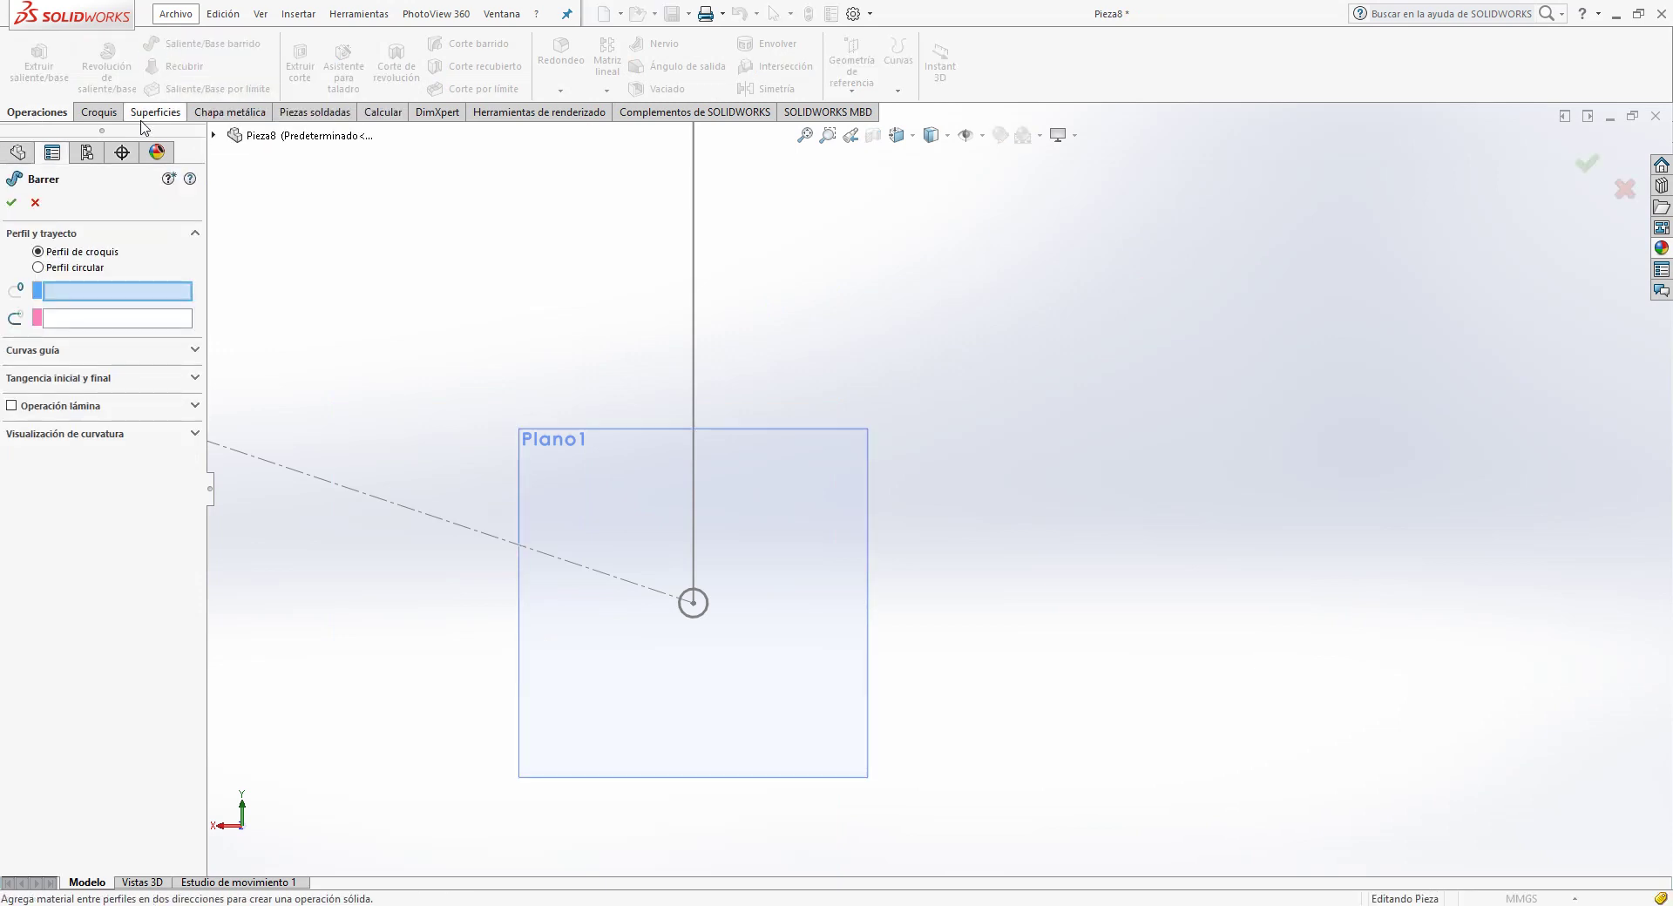
pyautogui.click(60, 288)
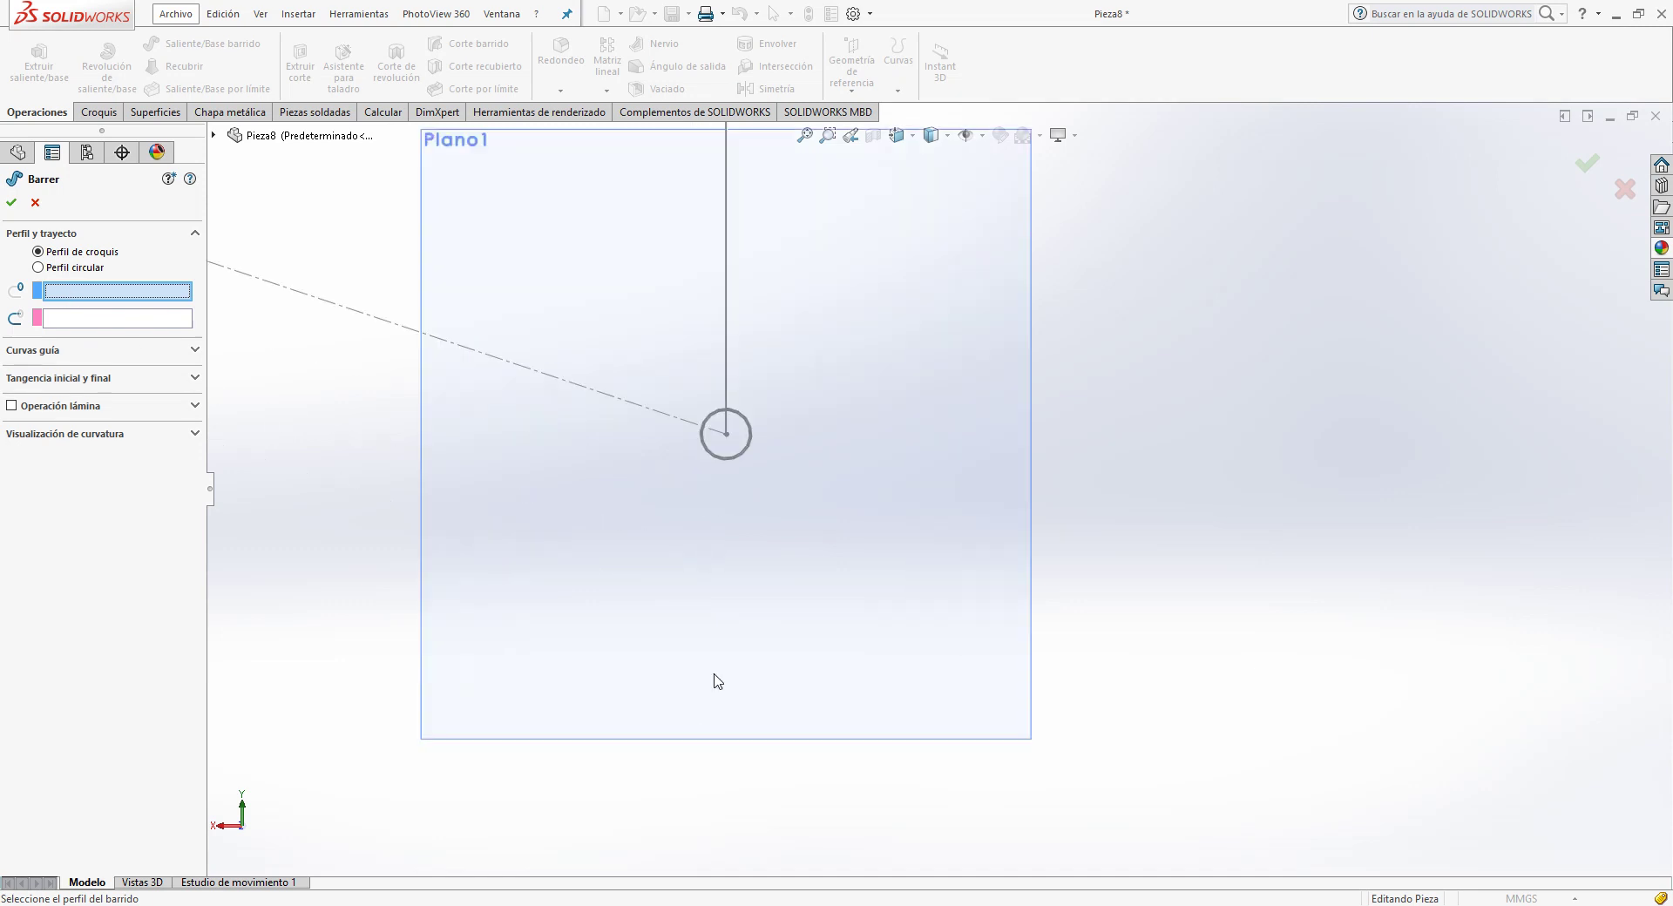
pyautogui.scroll(-5, 714, 679)
pyautogui.scroll(-2, 747, 373)
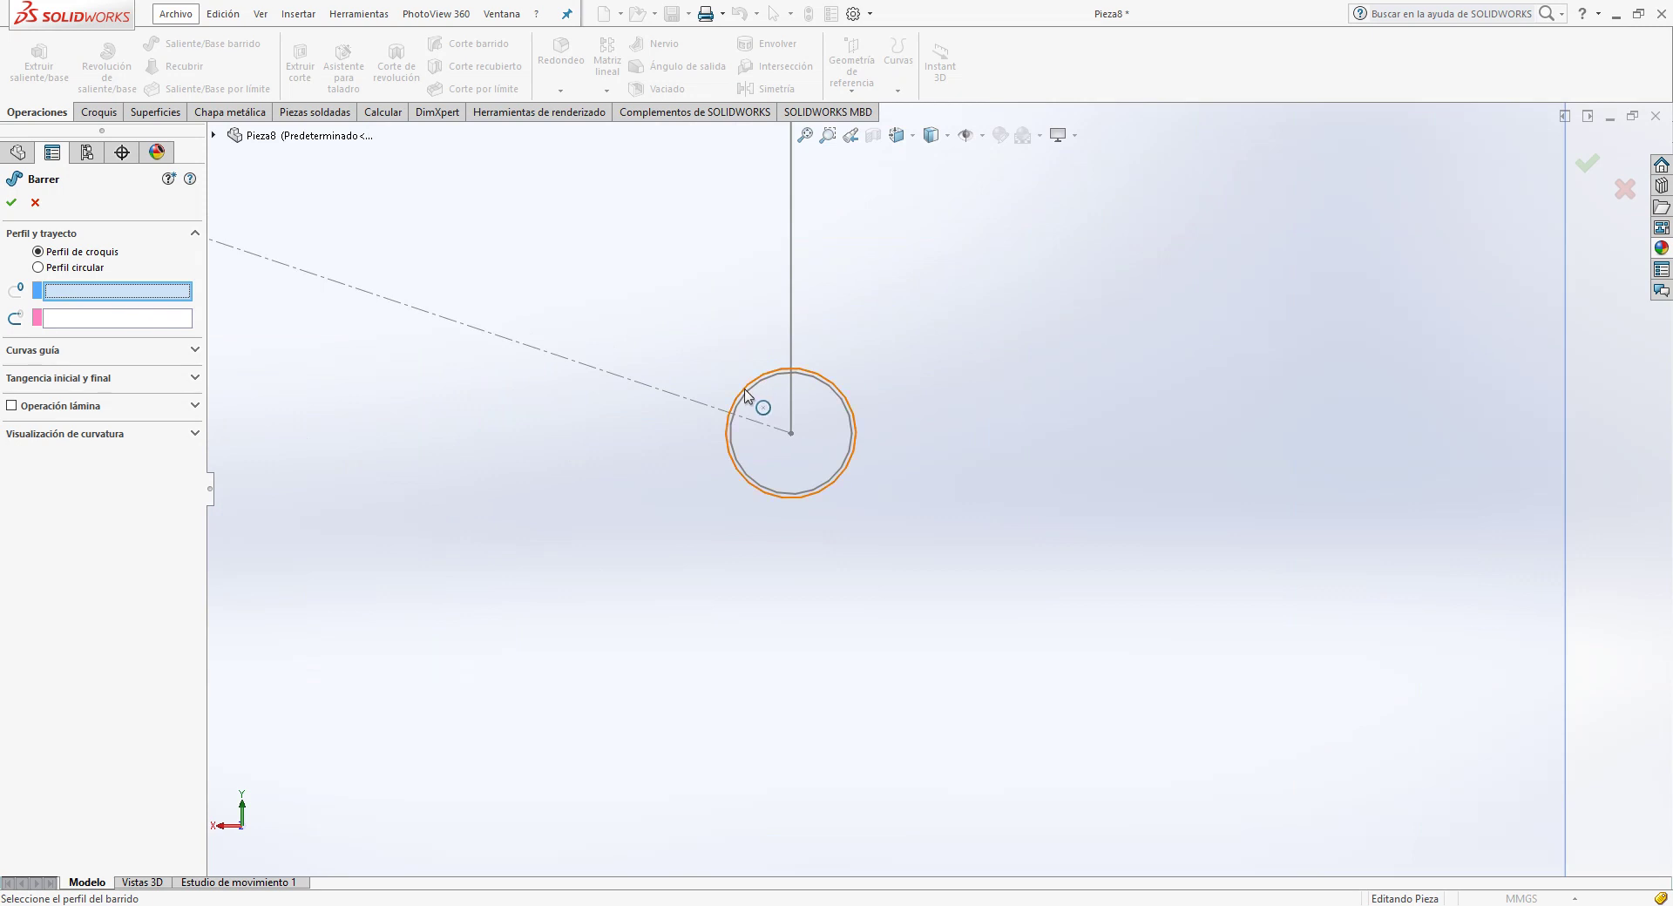
pyautogui.click(746, 397)
pyautogui.scroll(5, 746, 394)
pyautogui.moveTo(744, 392); pyautogui.dragTo(664, 406, button='middle')
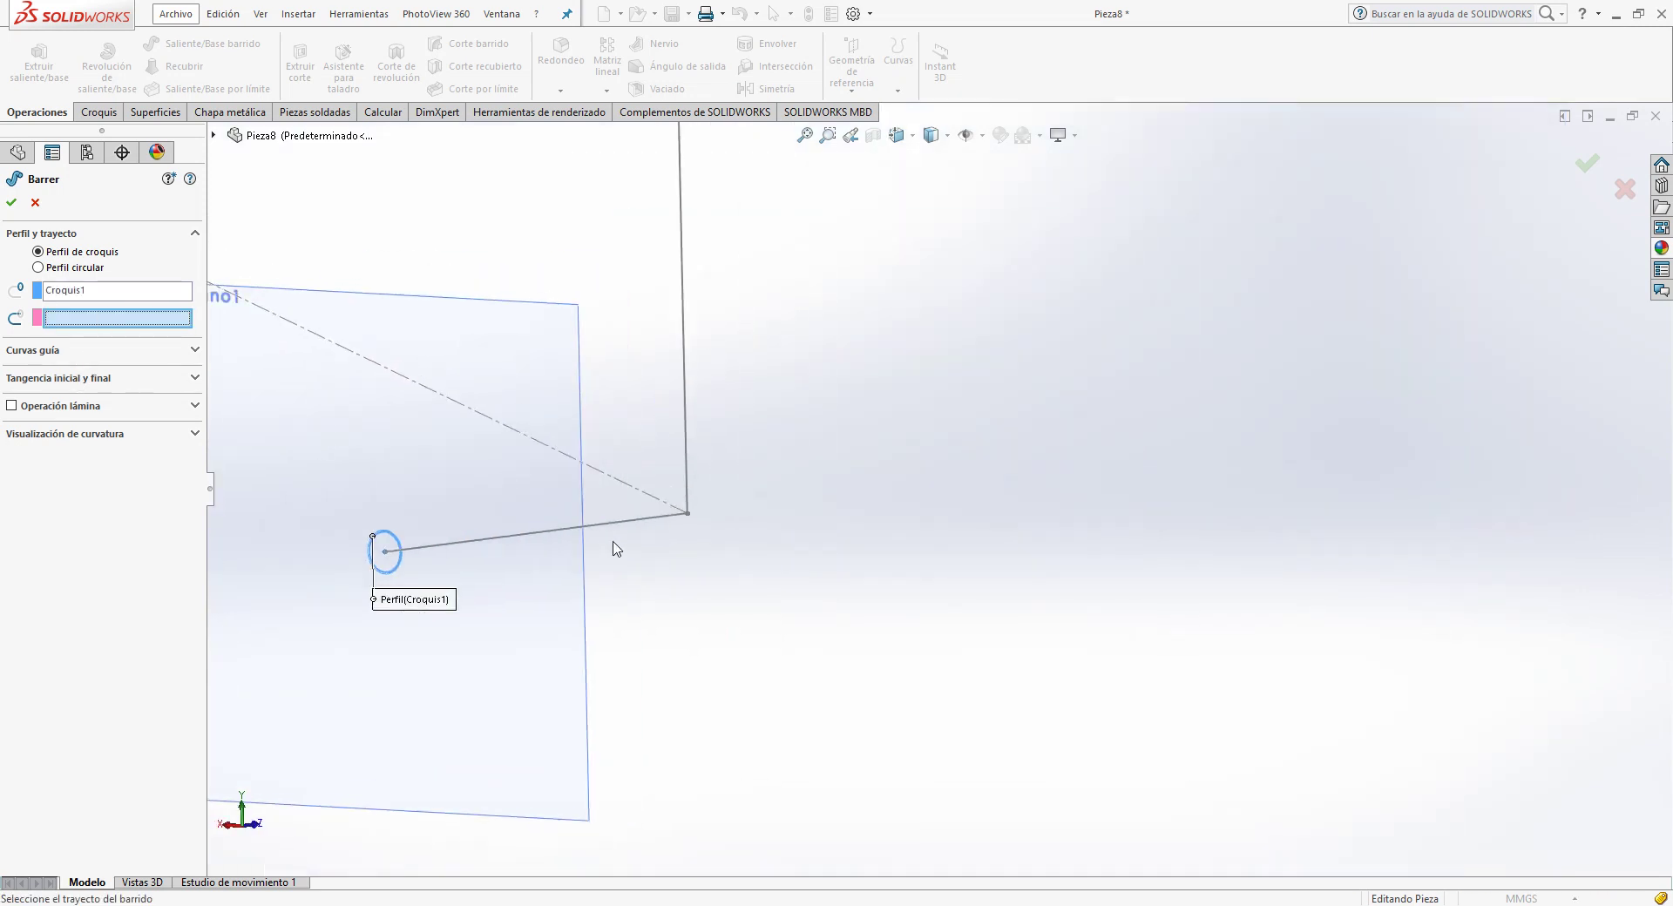
pyautogui.press('z')
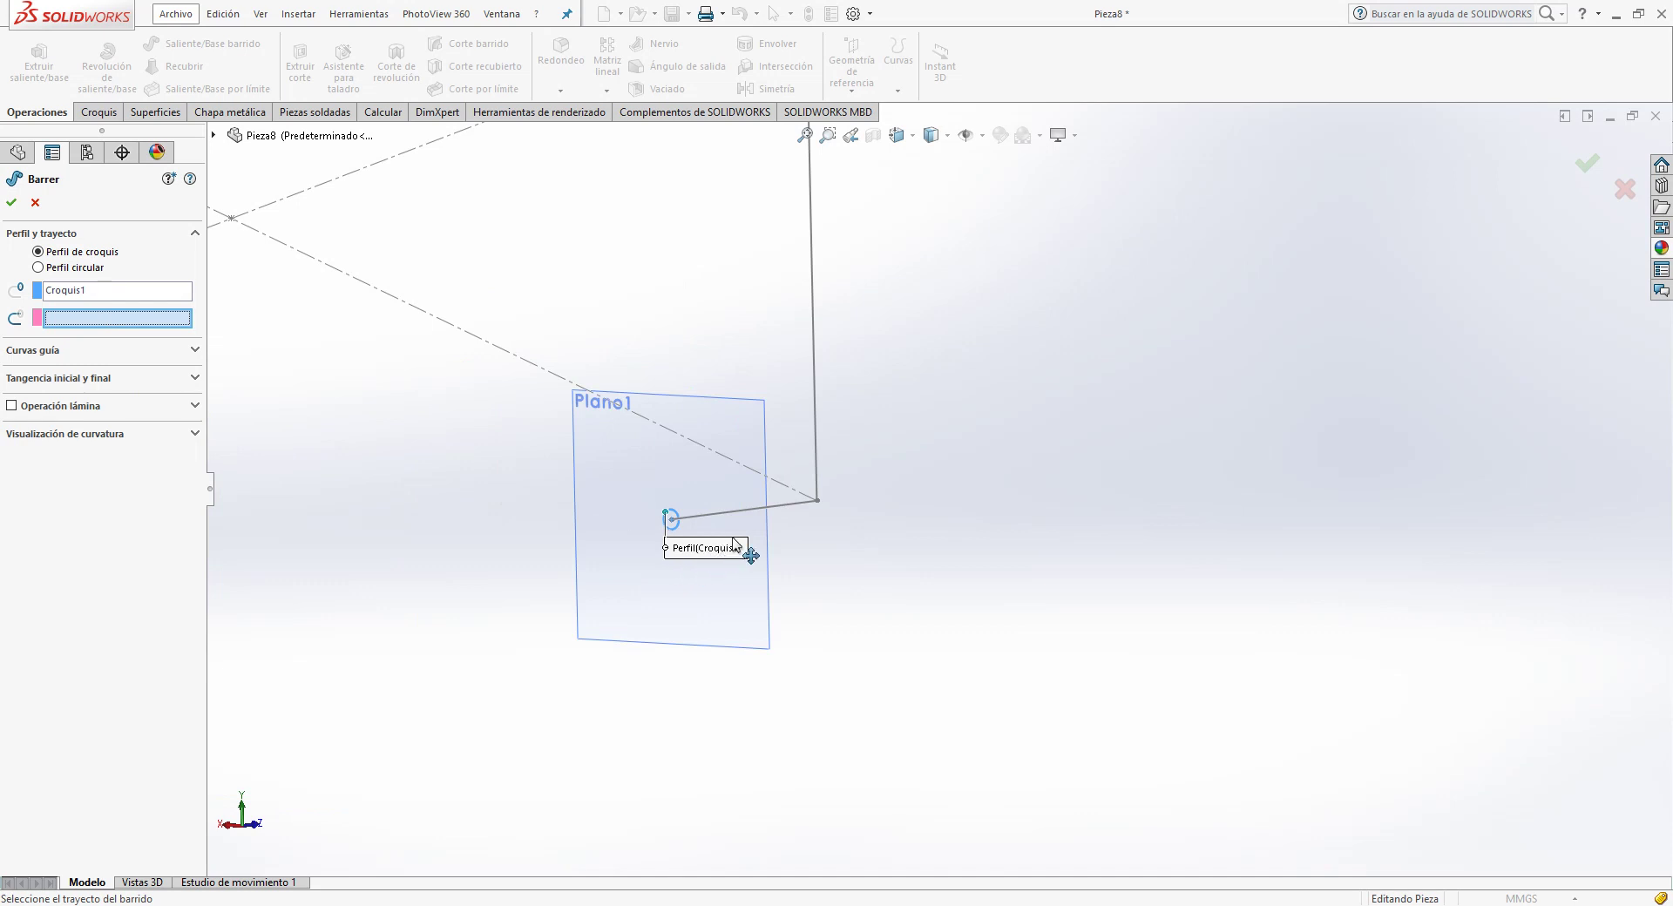
pyautogui.click(787, 515)
pyautogui.press('f')
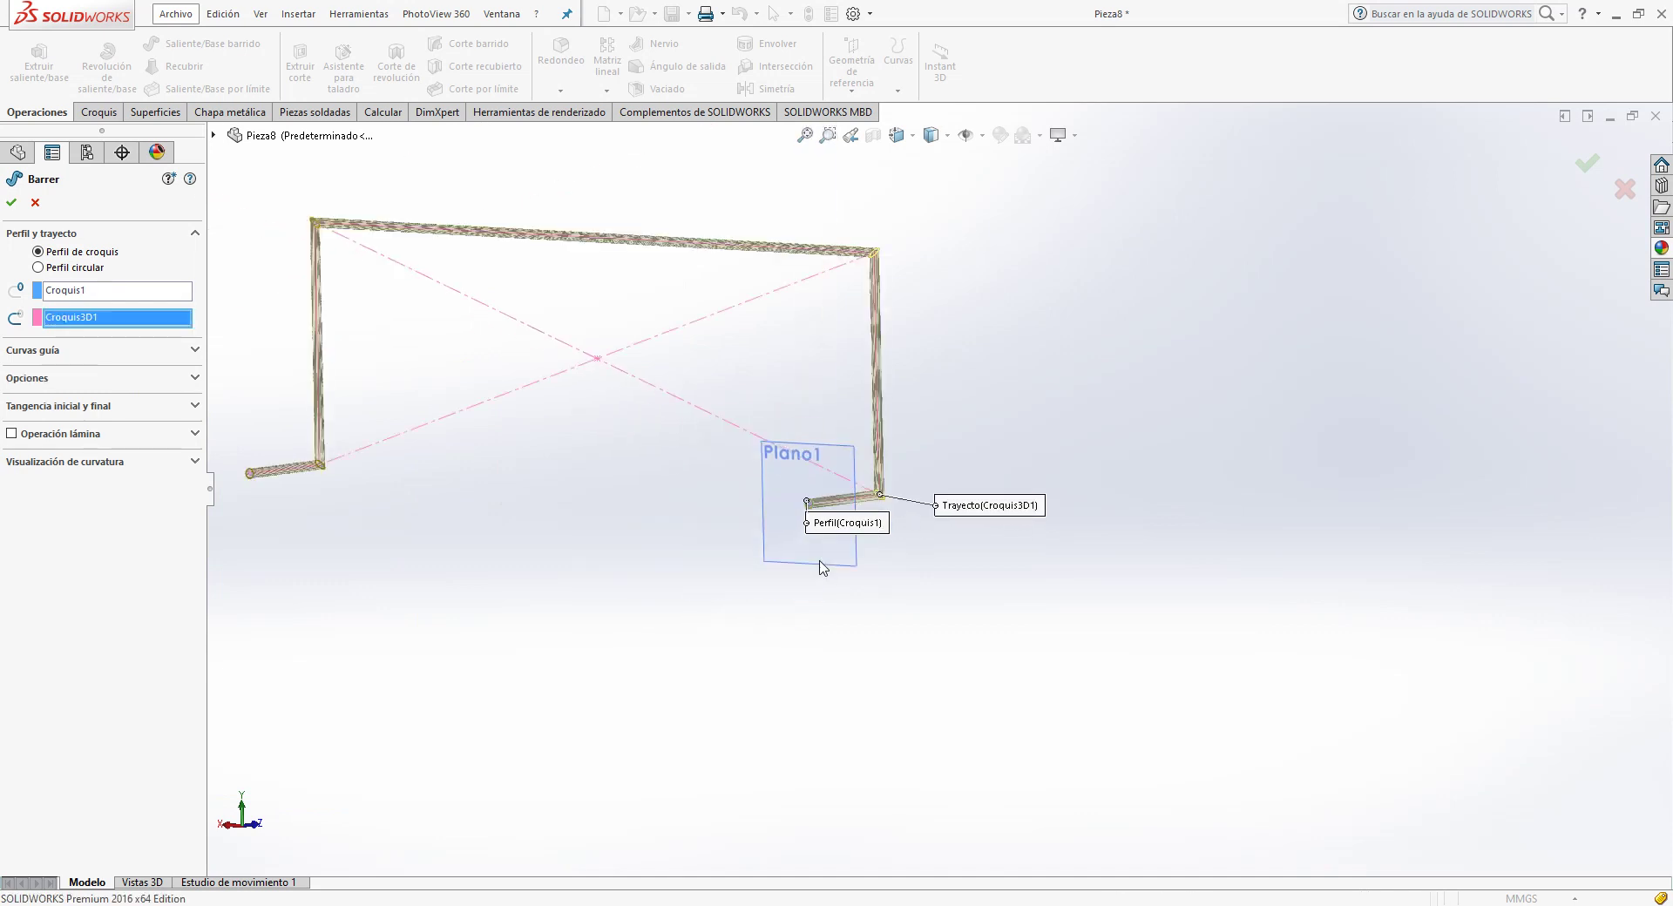
pyautogui.click(13, 206)
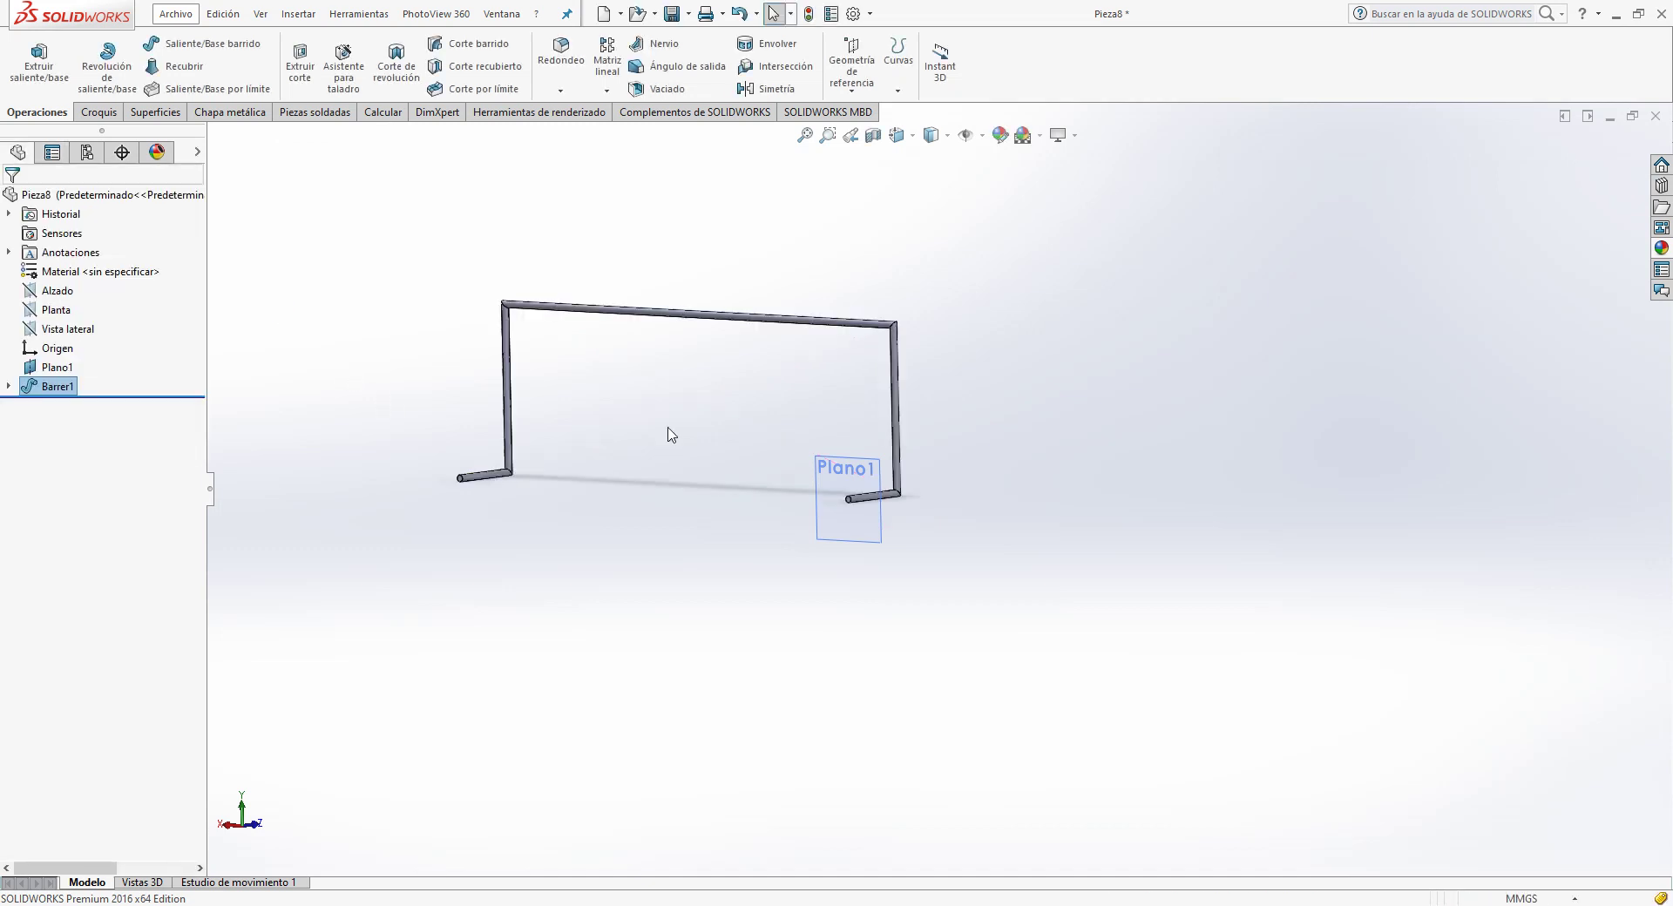
# Step: Assign AISI 1010 Barra de acero laminada en caliente from the Acero library as the part material
pyautogui.moveTo(751, 408)
pyautogui.mouseDown(button='middle')
pyautogui.moveTo(695, 399)
pyautogui.moveTo(598, 422)
pyautogui.moveTo(579, 455)
pyautogui.moveTo(584, 518)
pyautogui.moveTo(604, 497)
pyautogui.mouseUp(button='middle')
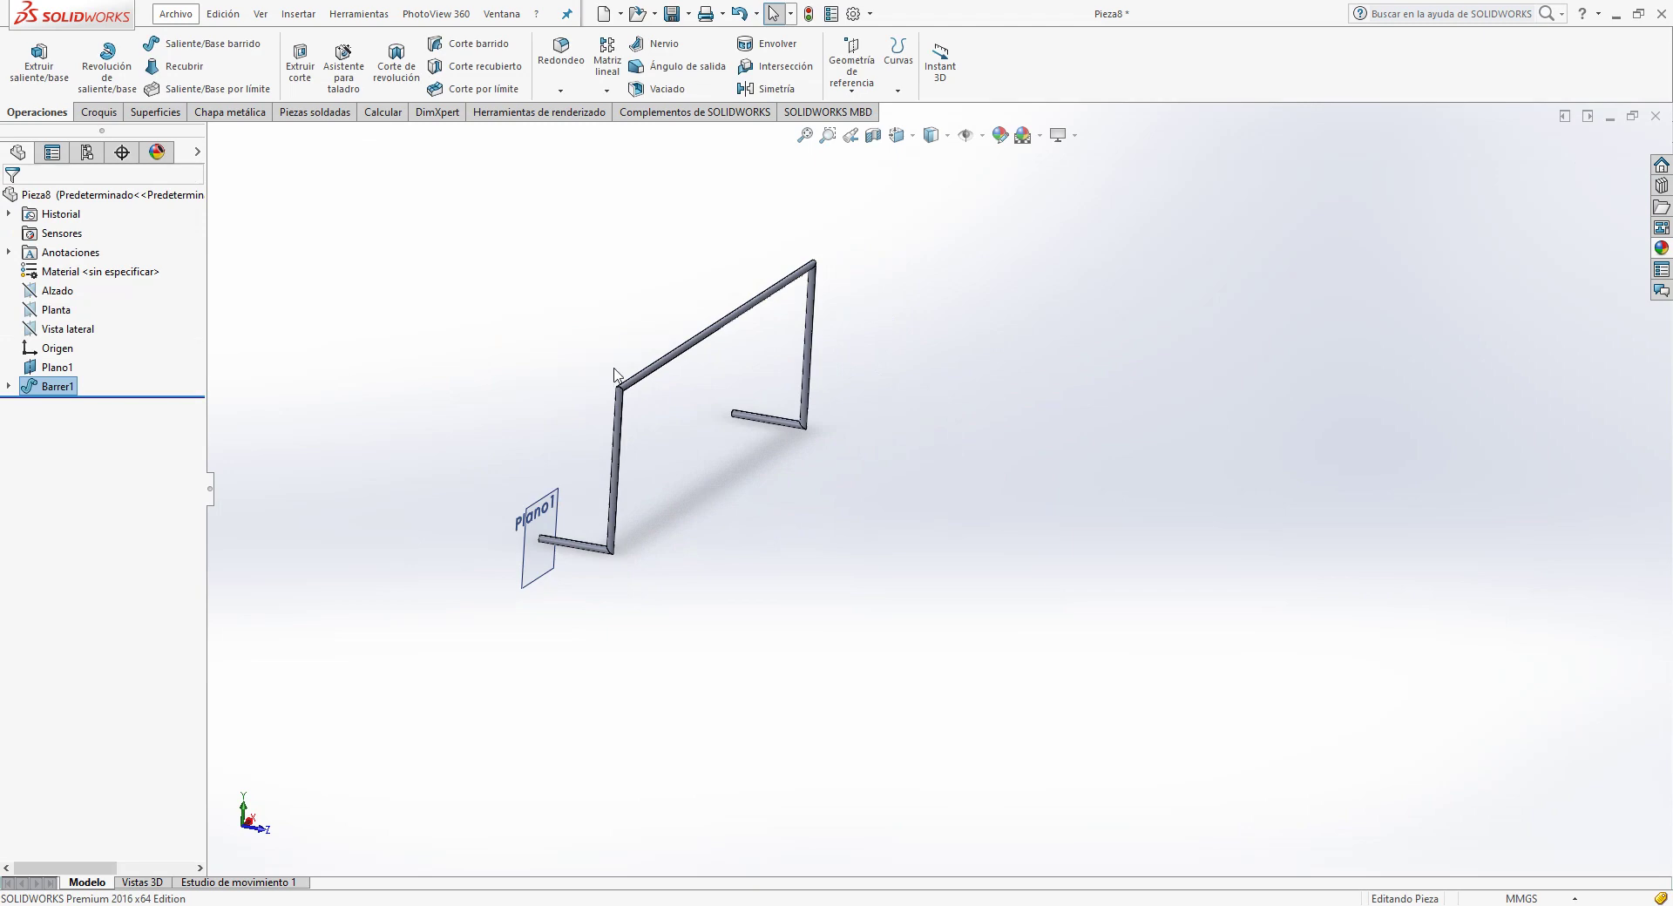
pyautogui.click(57, 297)
pyautogui.rightClick(57, 297)
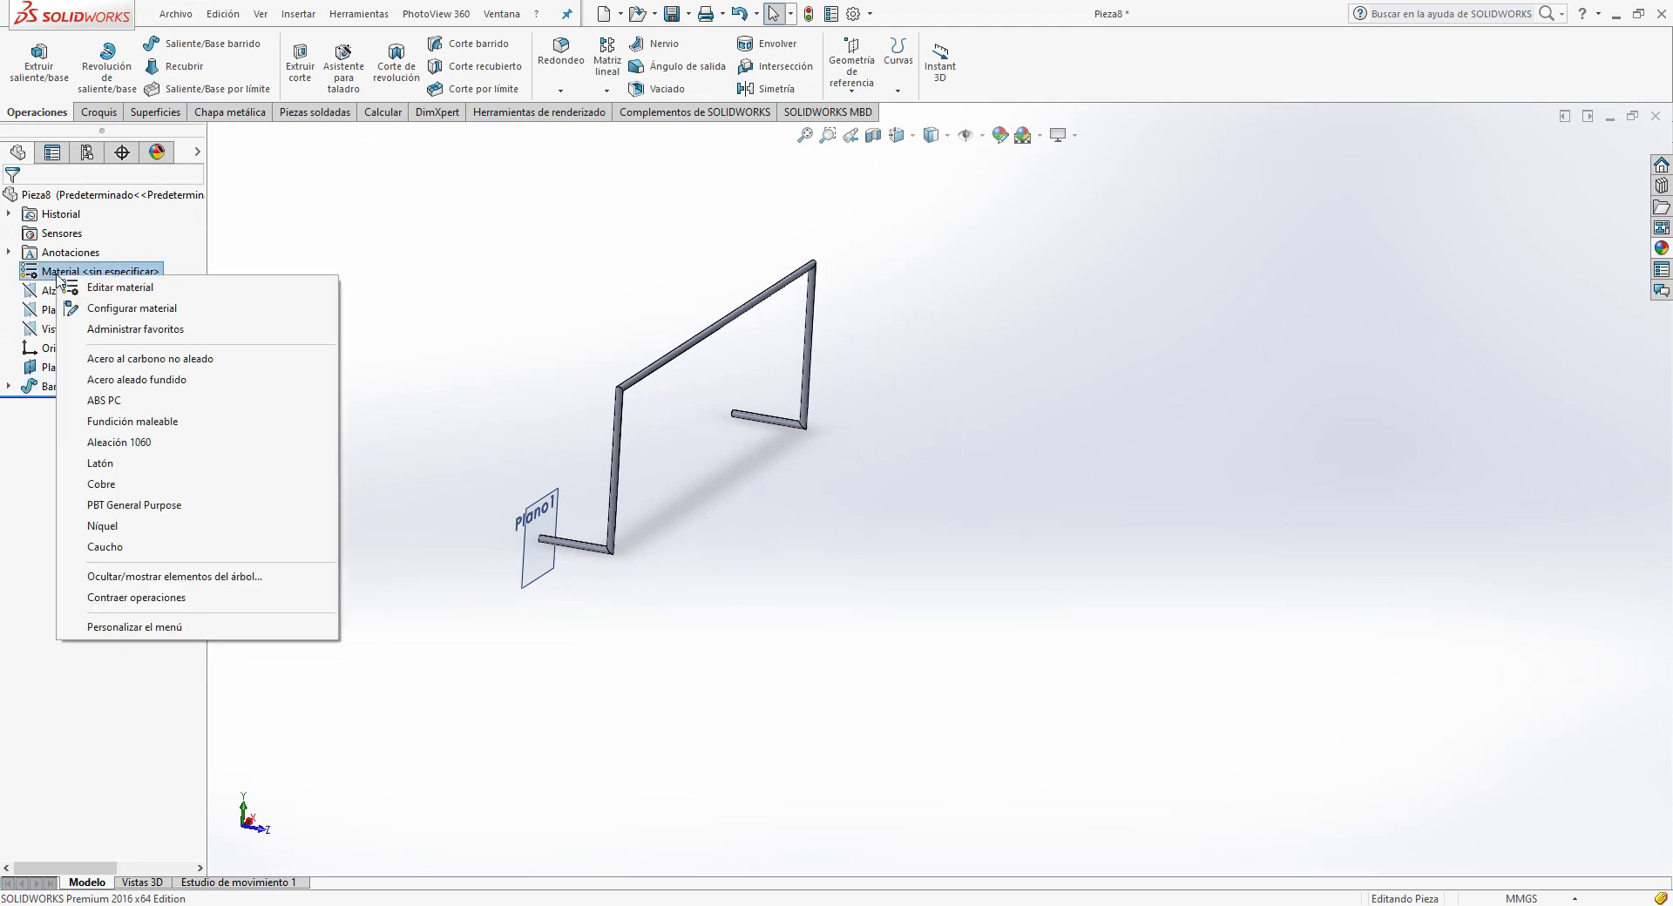
pyautogui.press('Escape')
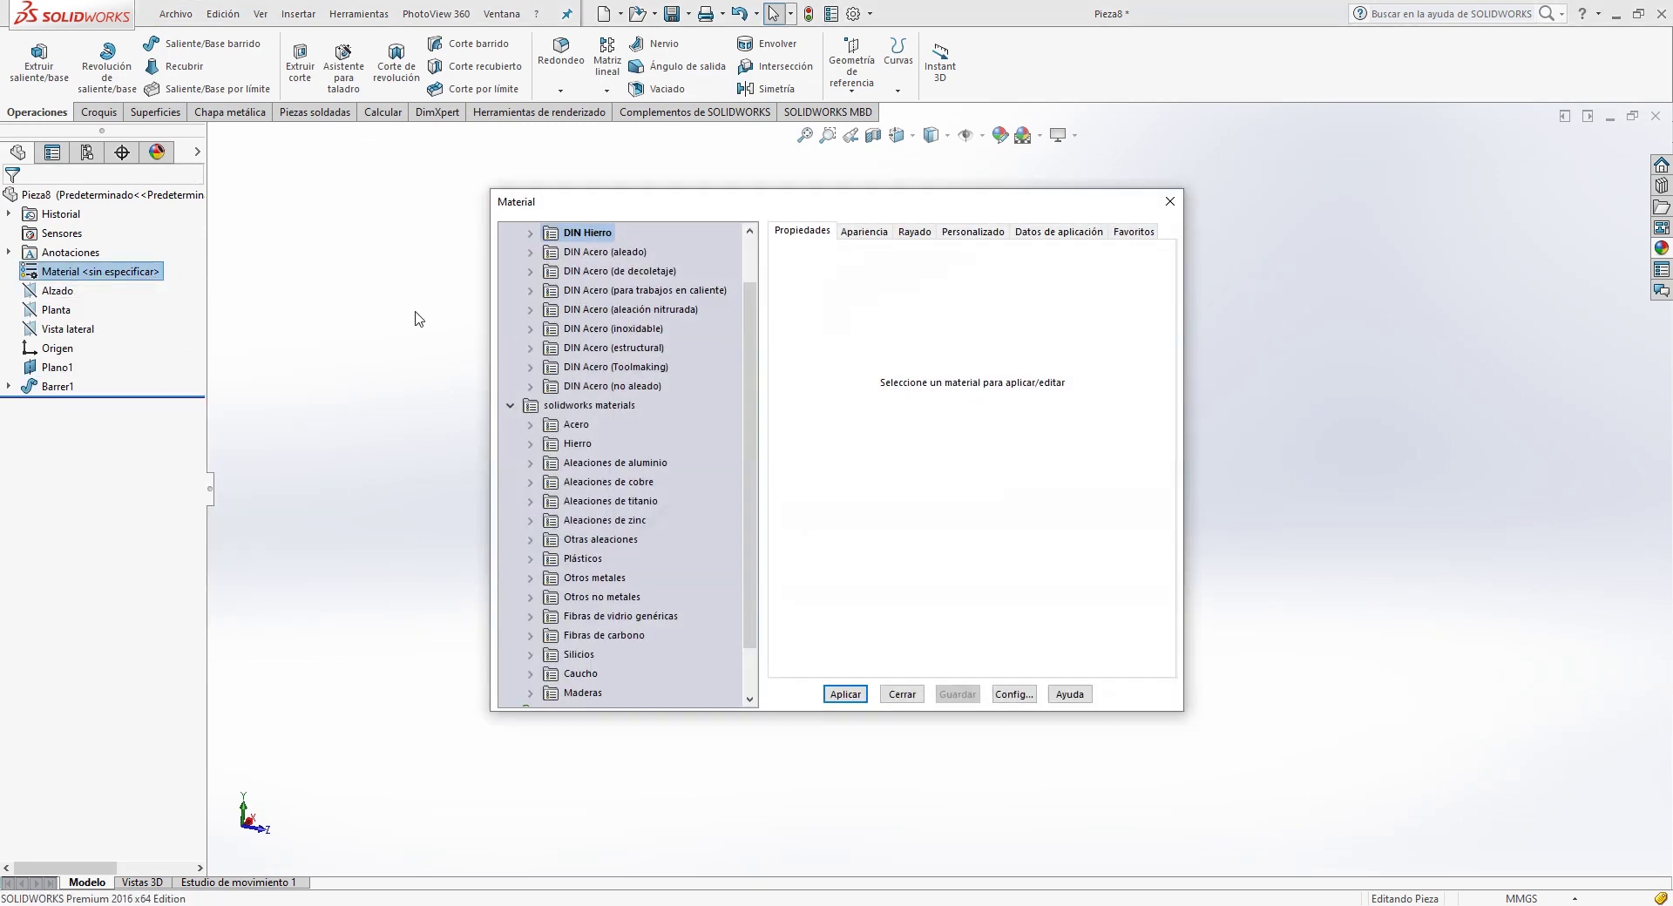
pyautogui.click(576, 427)
pyautogui.click(532, 428)
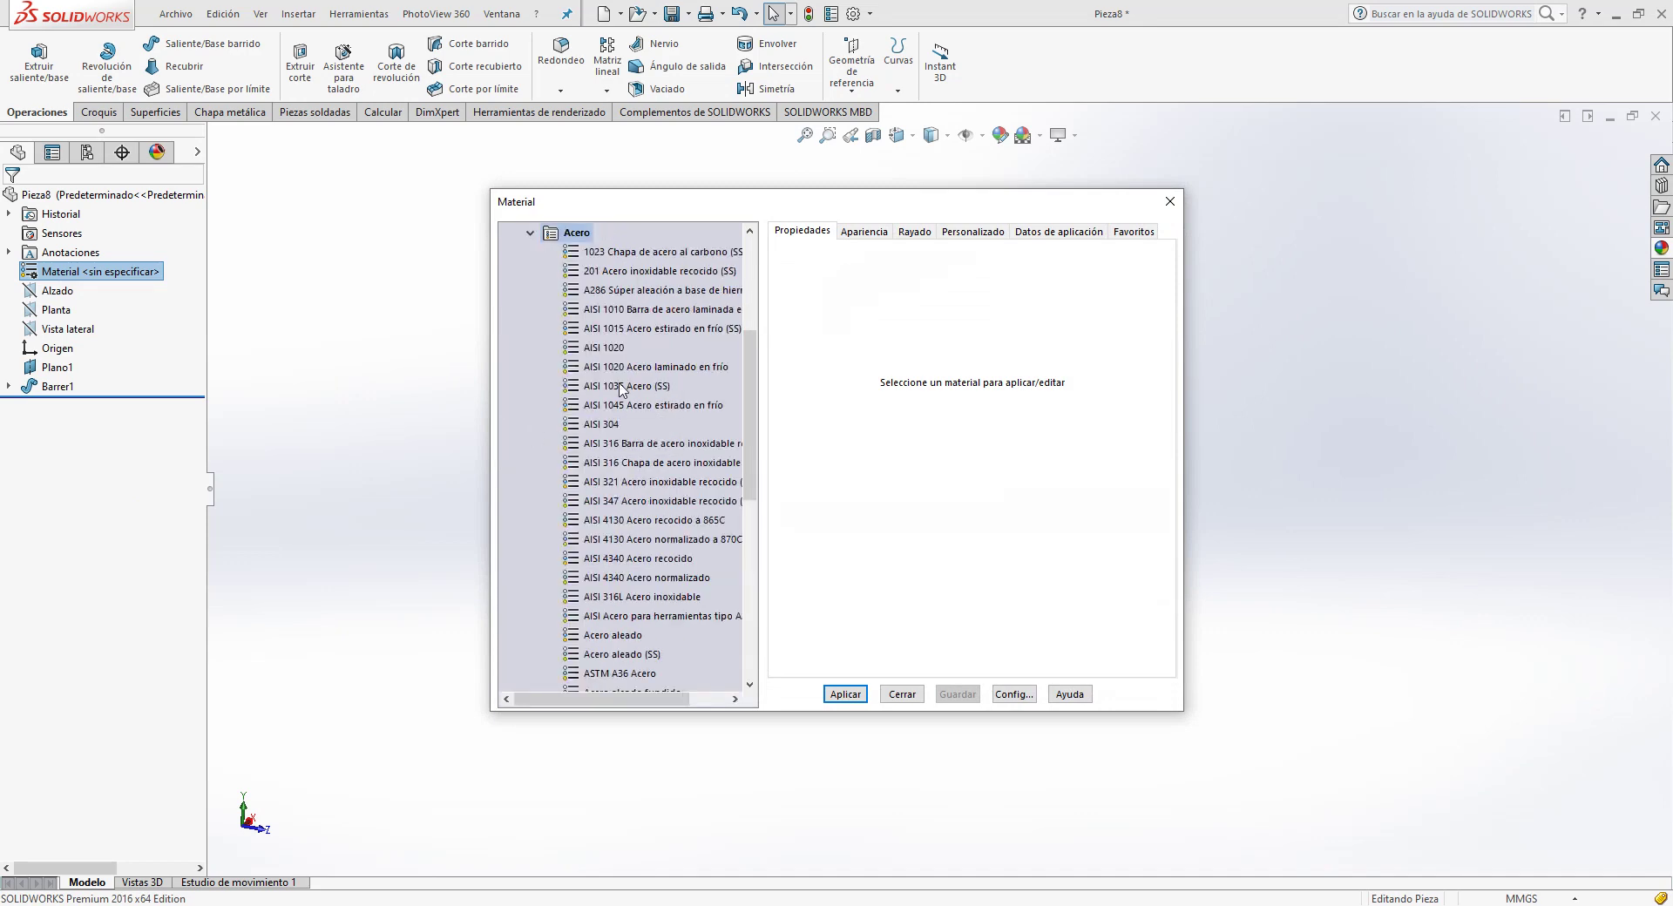
pyautogui.click(591, 311)
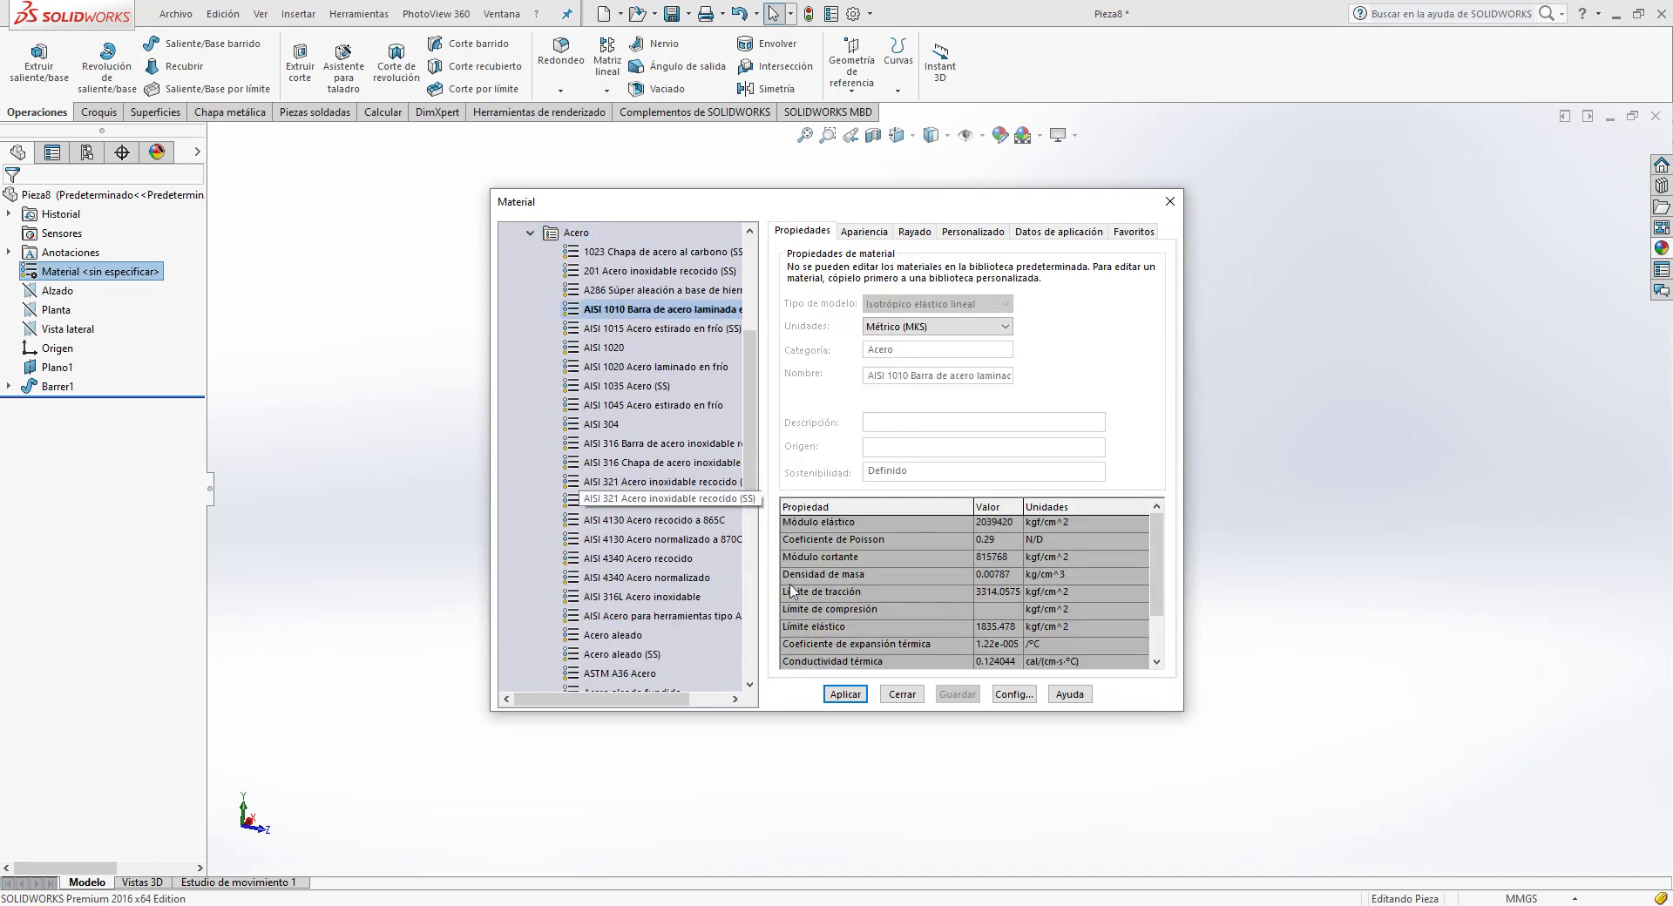
pyautogui.click(856, 697)
pyautogui.click(902, 695)
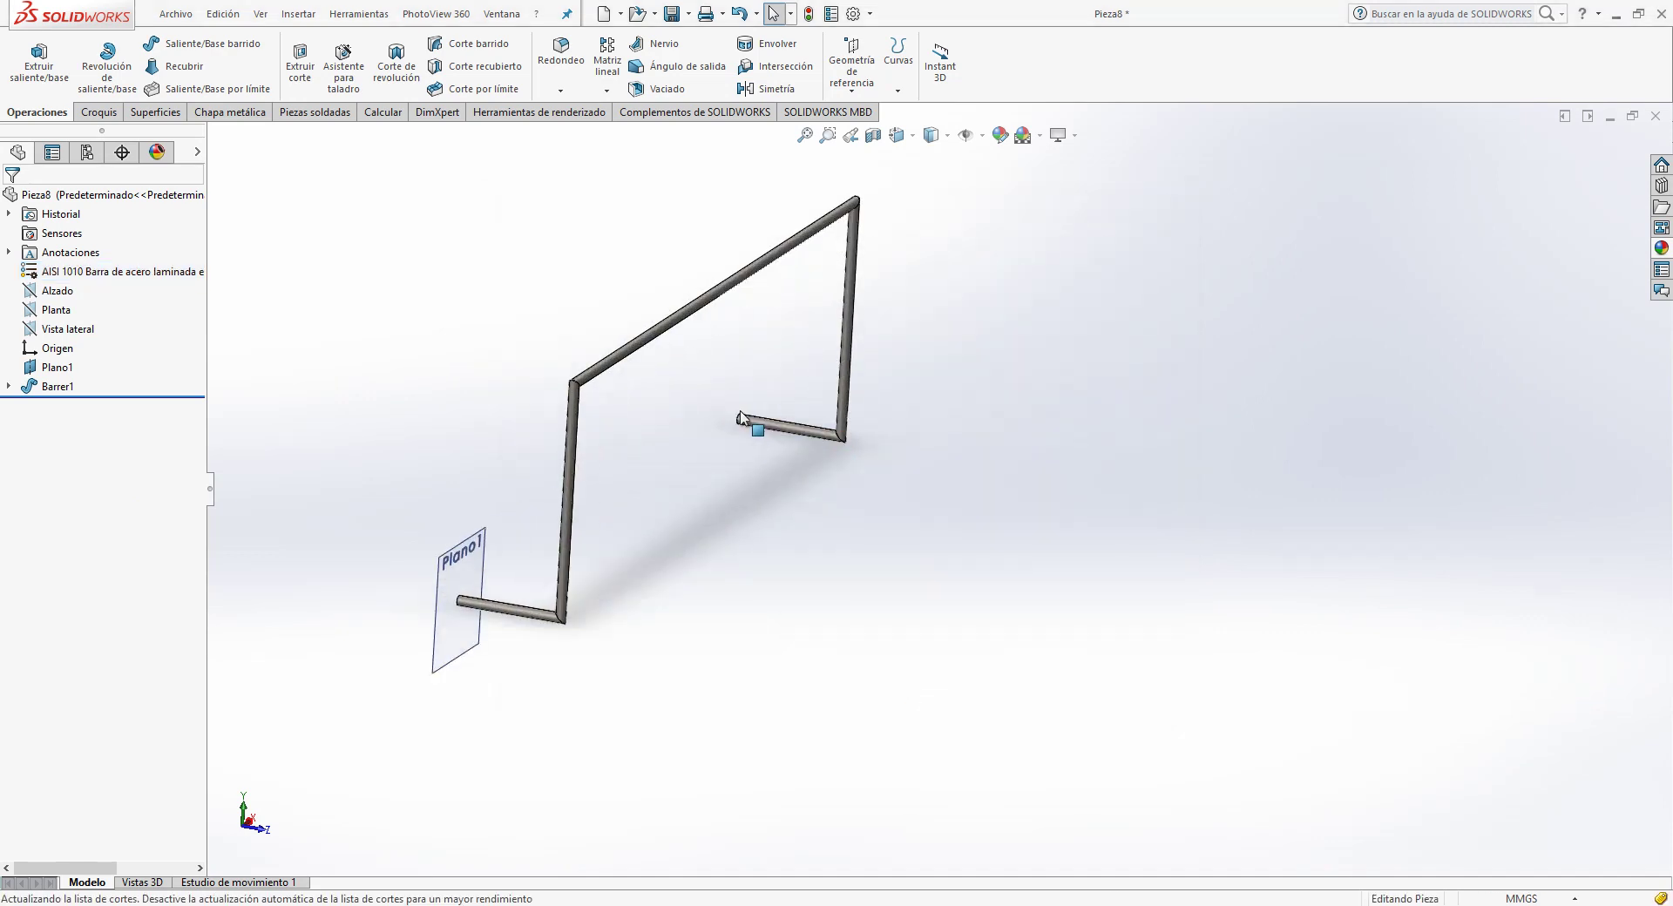
# Step: Apply acero mate to the entire tube frame, setting its colour to white (RGB 255, 255, 255)
pyautogui.click(1000, 137)
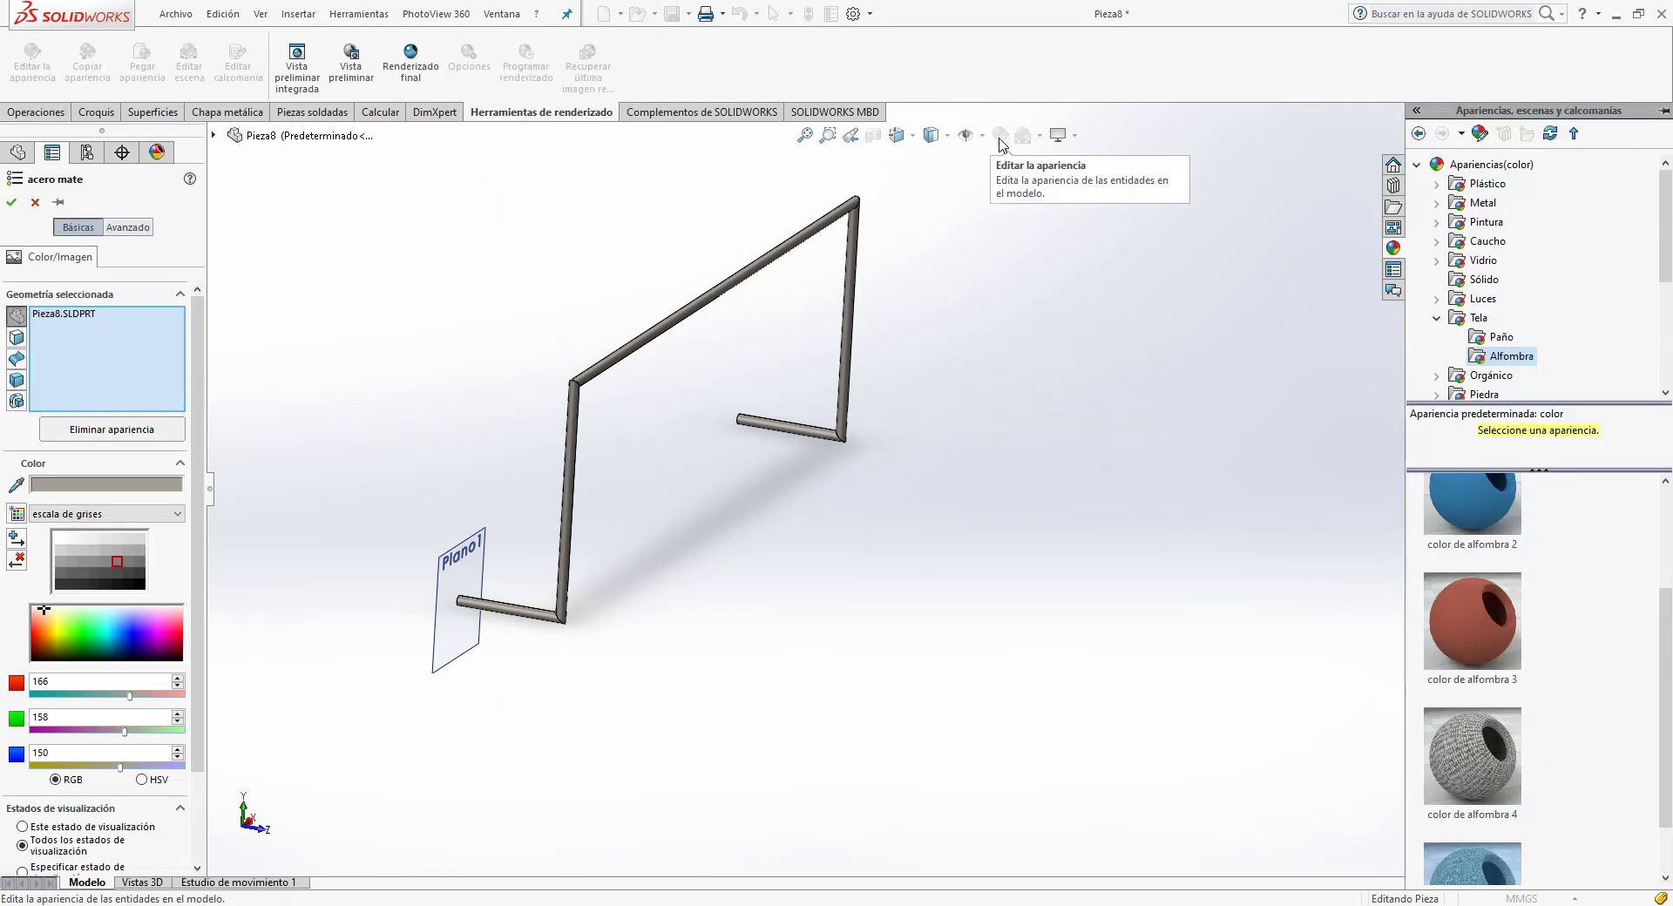
pyautogui.scroll(1, 928, 458)
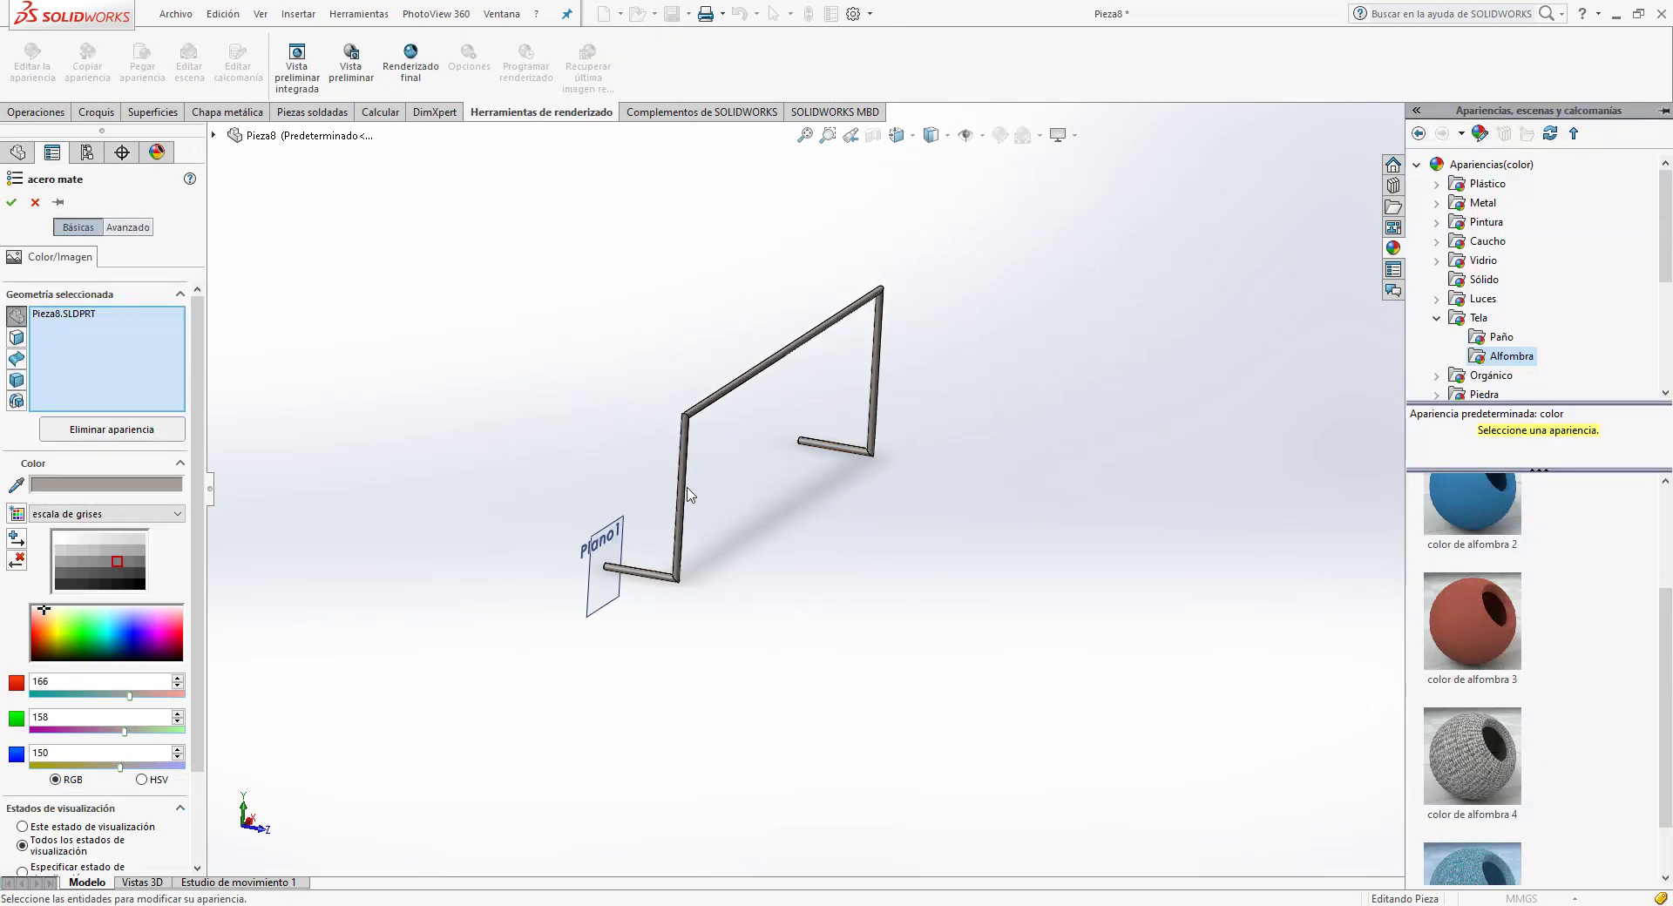
pyautogui.moveTo(523, 247); pyautogui.dragTo(1072, 668)
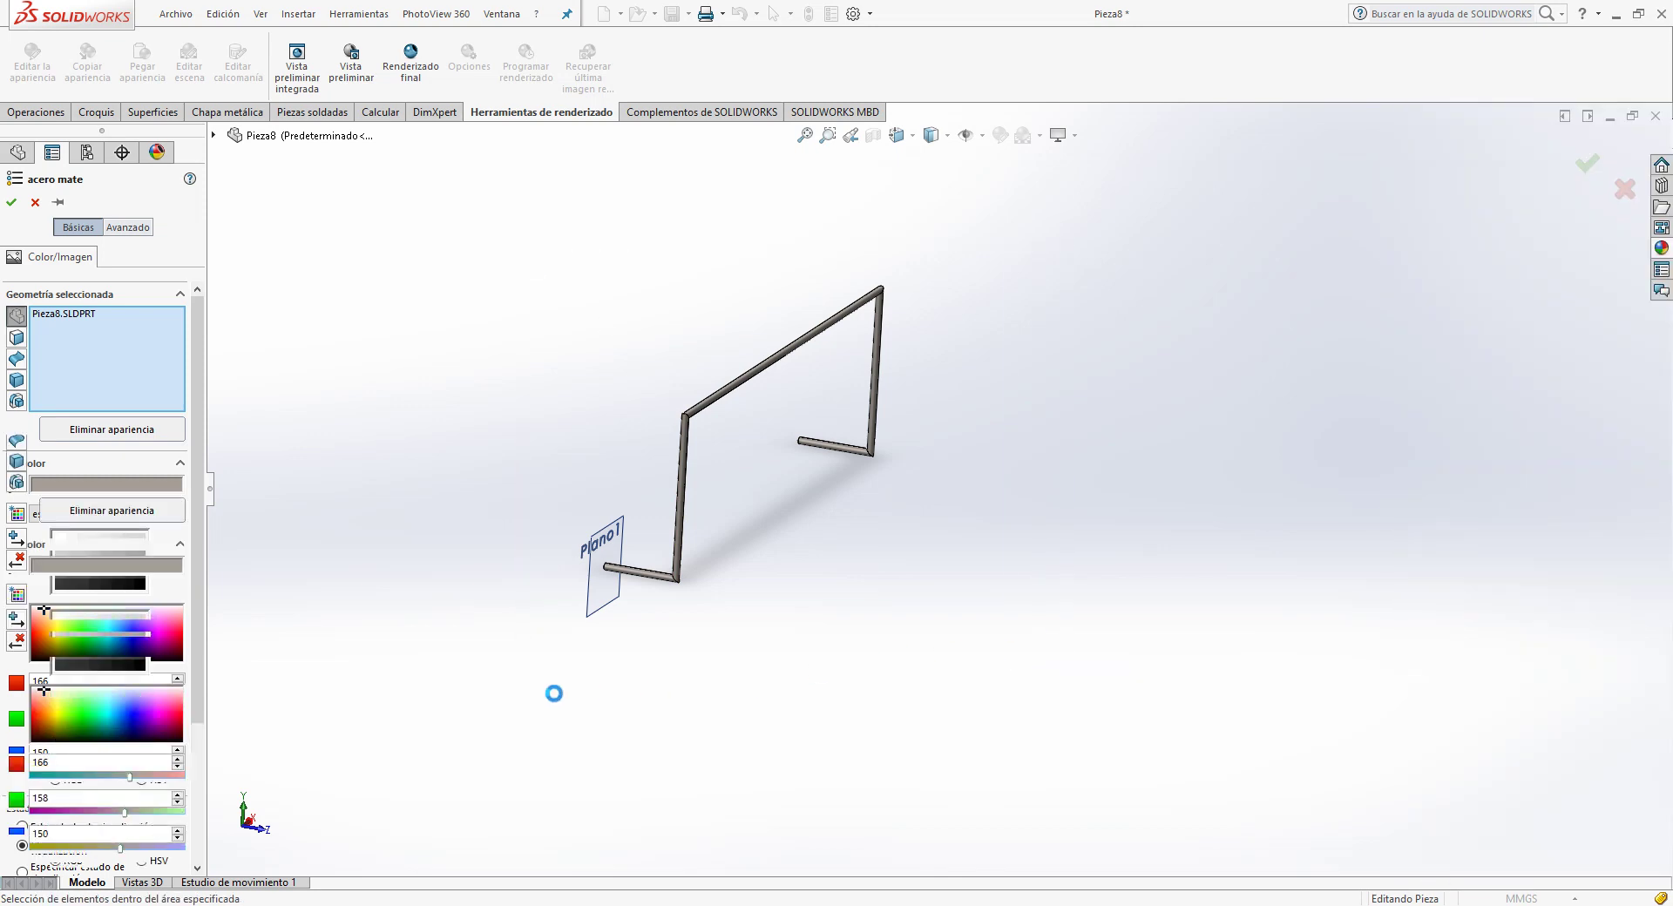
pyautogui.click(61, 538)
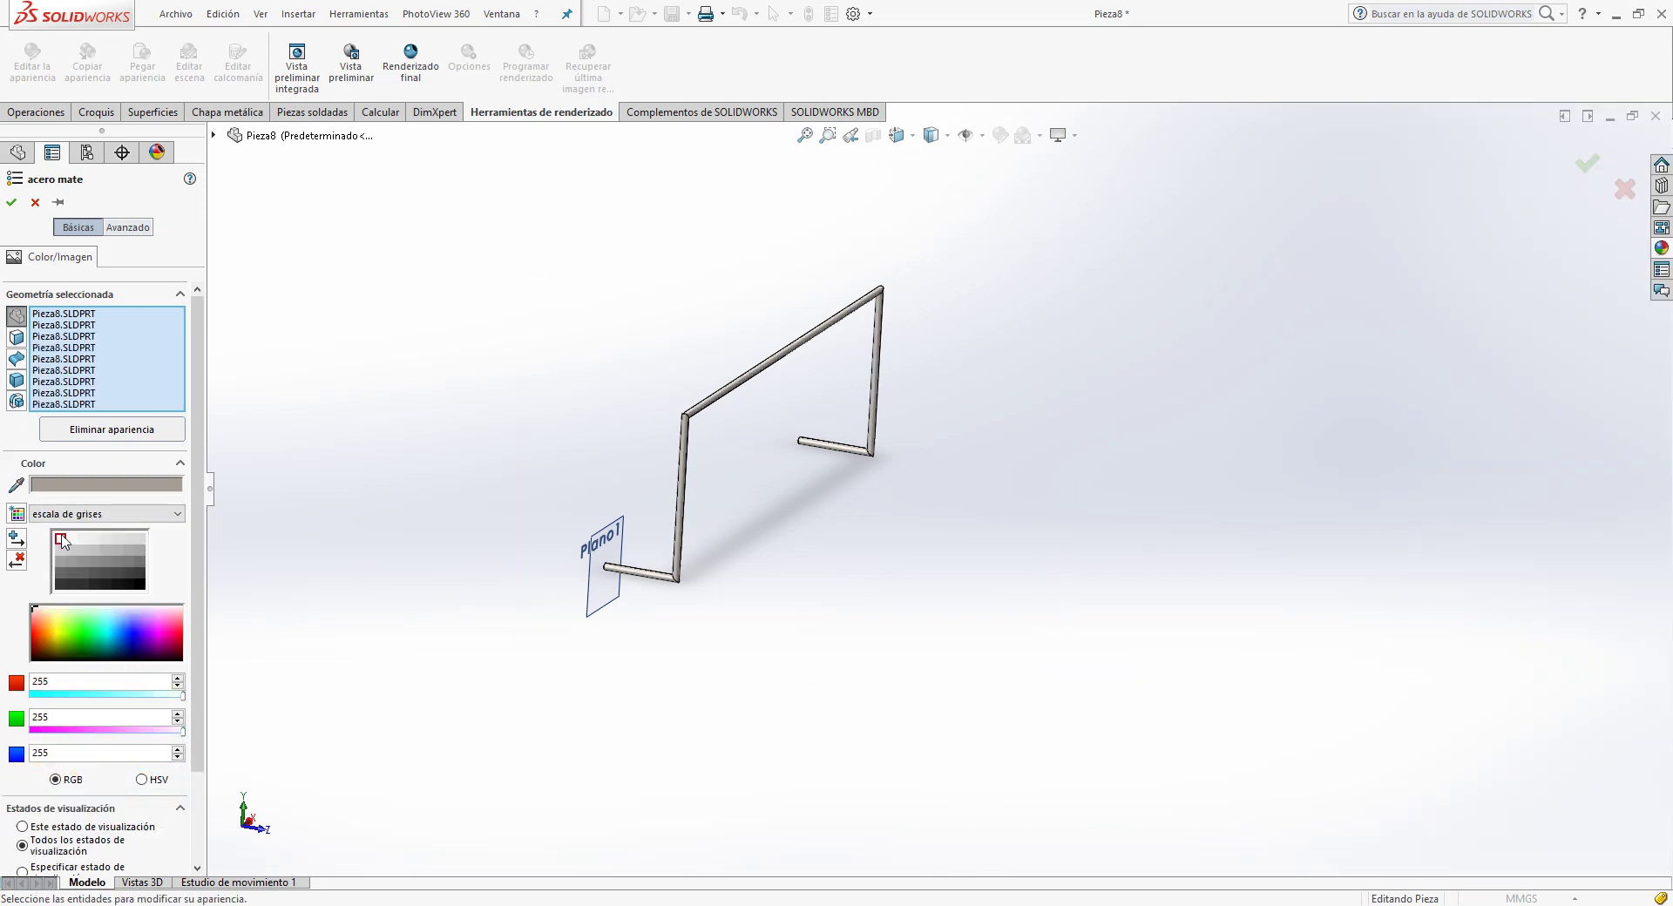
pyautogui.click(11, 202)
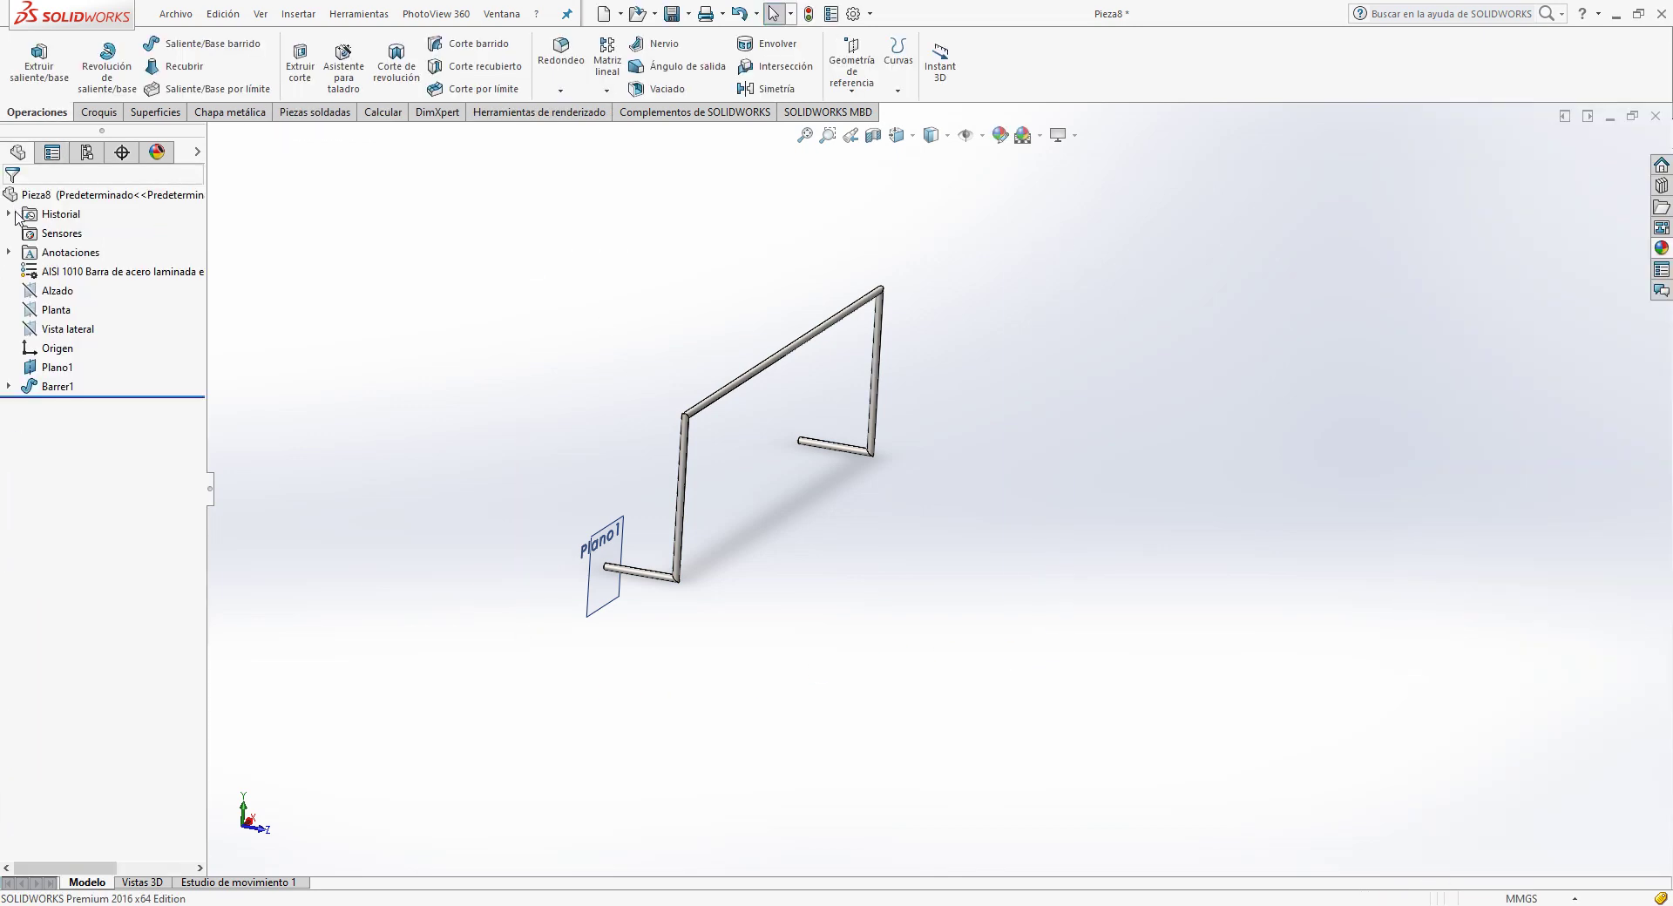
pyautogui.moveTo(731, 538)
pyautogui.mouseDown(button='middle')
pyautogui.moveTo(710, 514)
pyautogui.moveTo(628, 623)
pyautogui.mouseUp(button='middle')
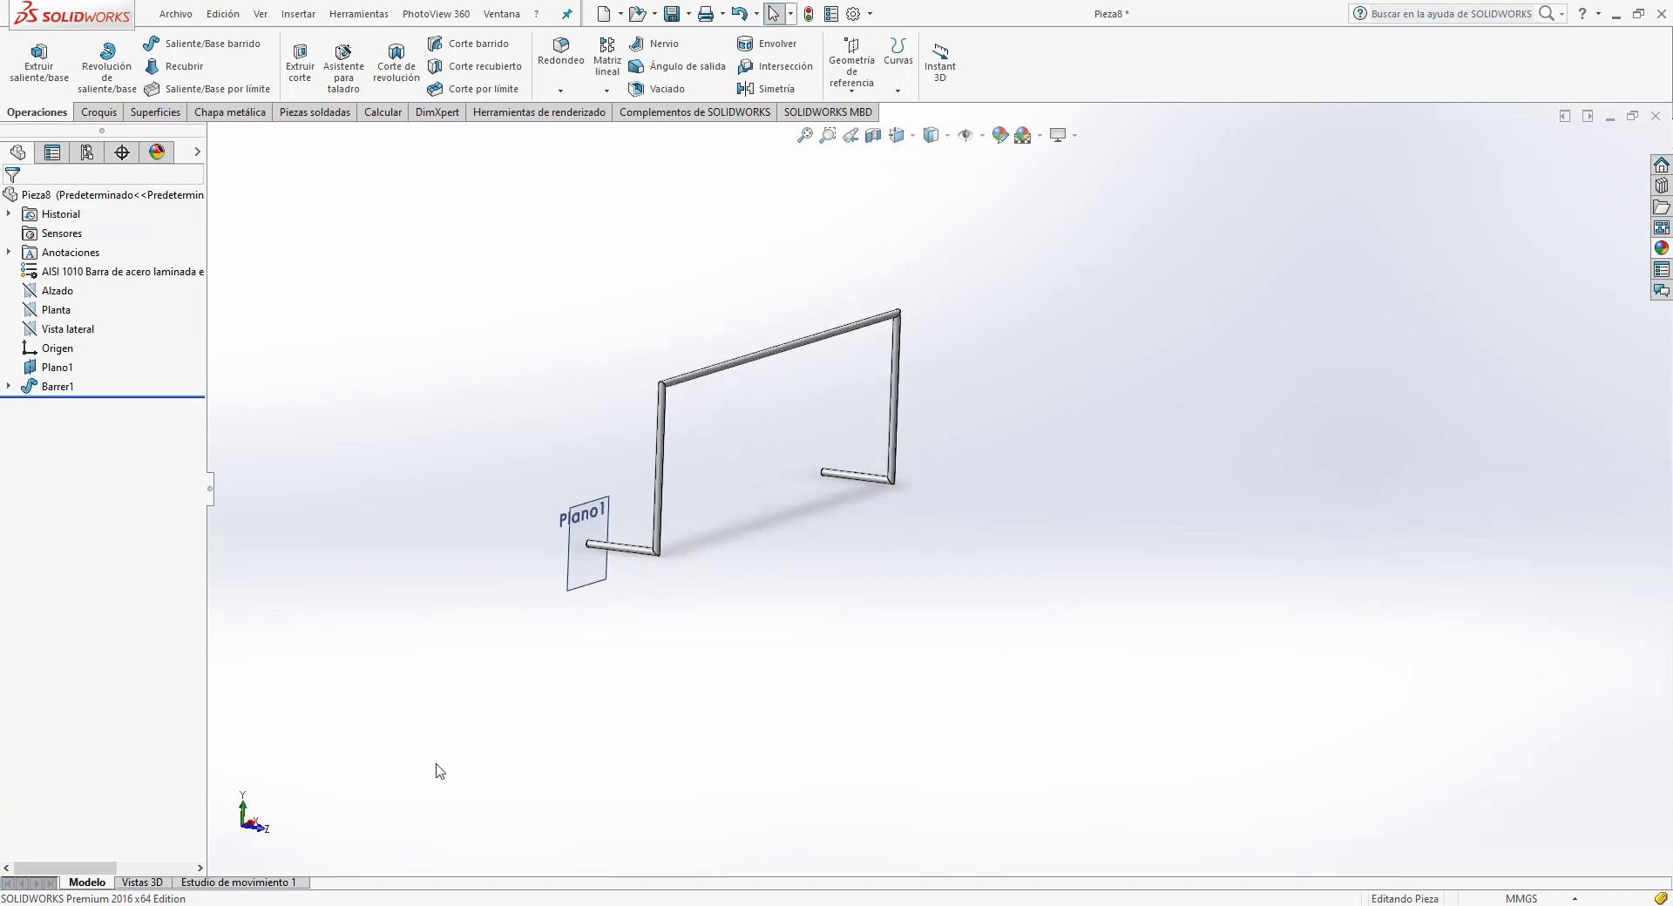
pyautogui.moveTo(891, 441)
pyautogui.mouseDown(button='middle')
pyautogui.moveTo(860, 355)
pyautogui.moveTo(822, 433)
pyautogui.moveTo(843, 449)
pyautogui.mouseUp(button='middle')
pyautogui.moveTo(715, 549)
pyautogui.mouseDown(button='middle')
pyautogui.moveTo(708, 576)
pyautogui.moveTo(621, 519)
pyautogui.moveTo(665, 568)
pyautogui.moveTo(654, 597)
pyautogui.mouseUp(button='middle')
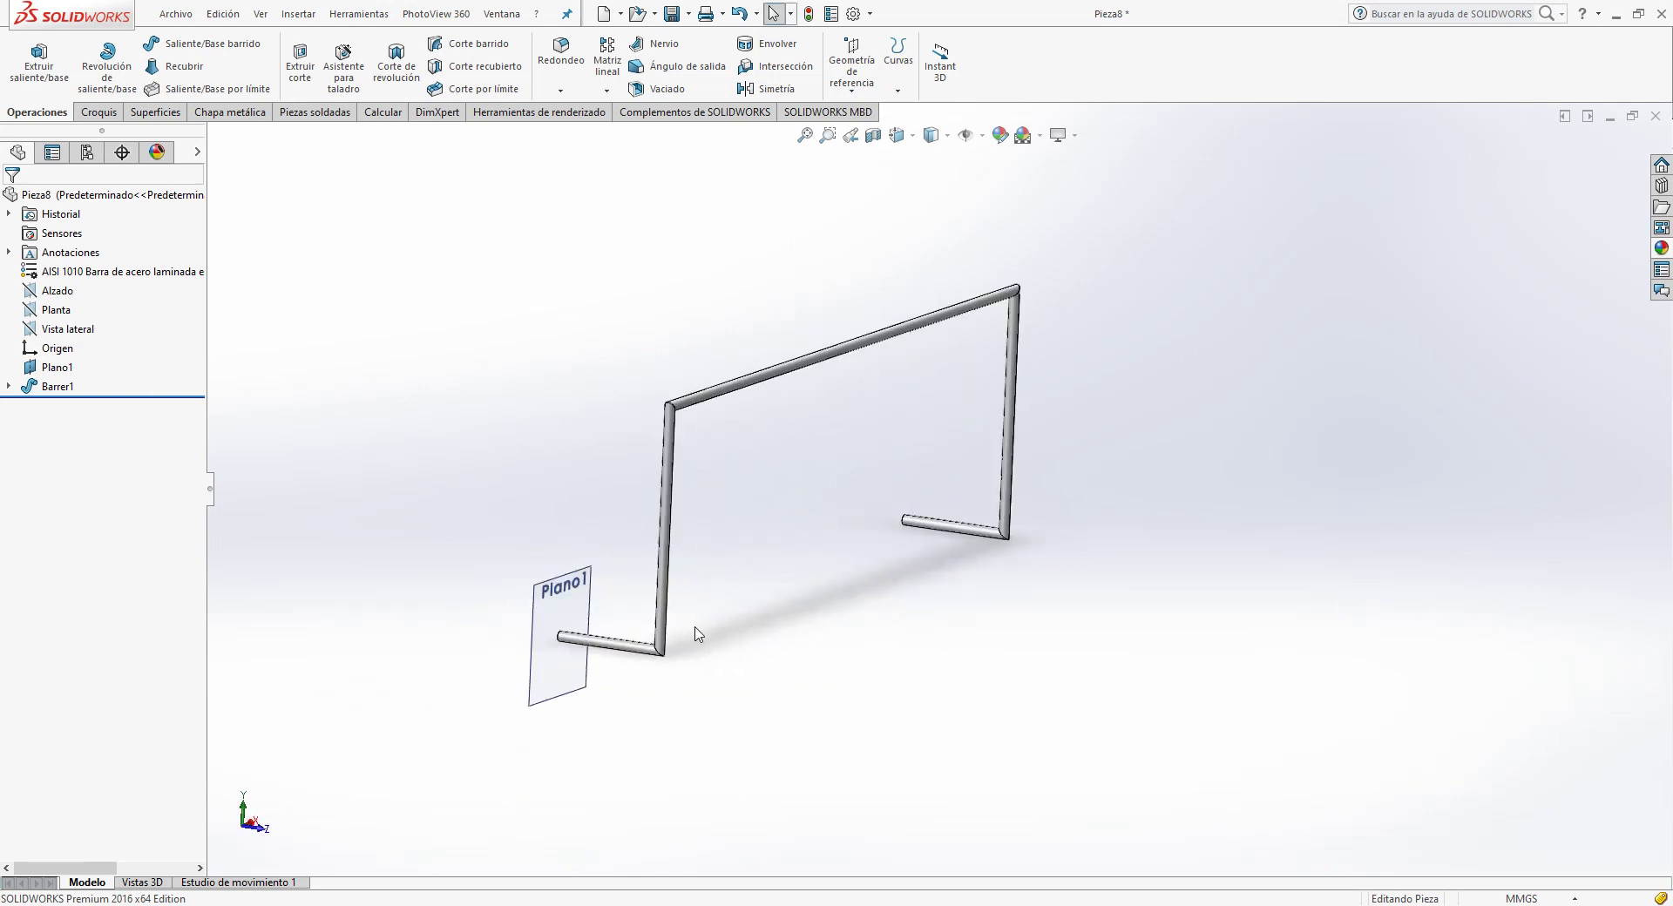